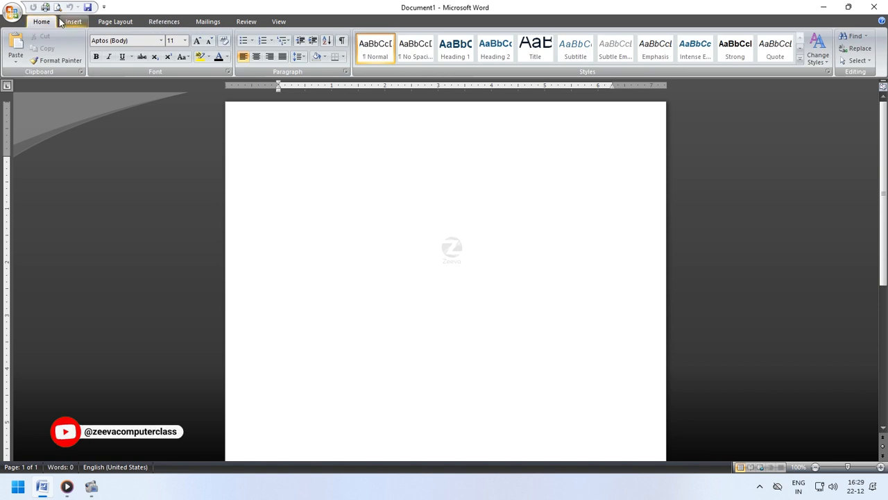
Step: Fill the blank document with sample paragraphs using the =rand() formula
left_click(73, 21)
left_click(108, 22)
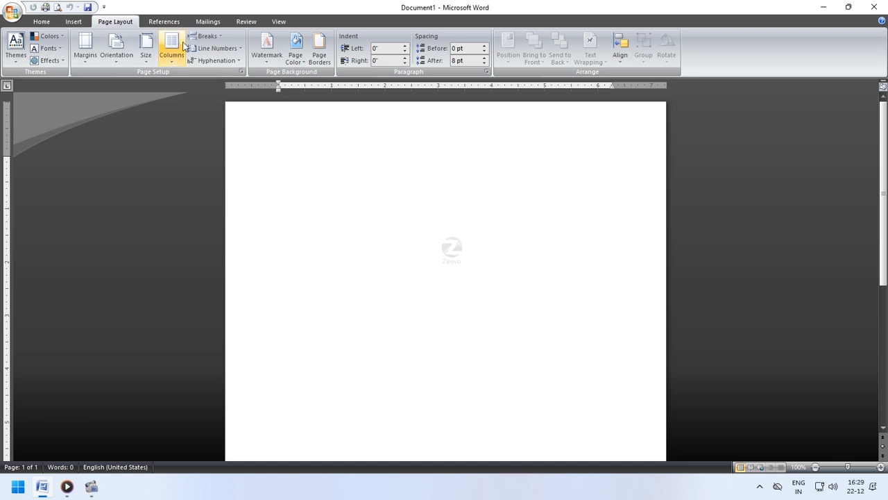
left_click(163, 22)
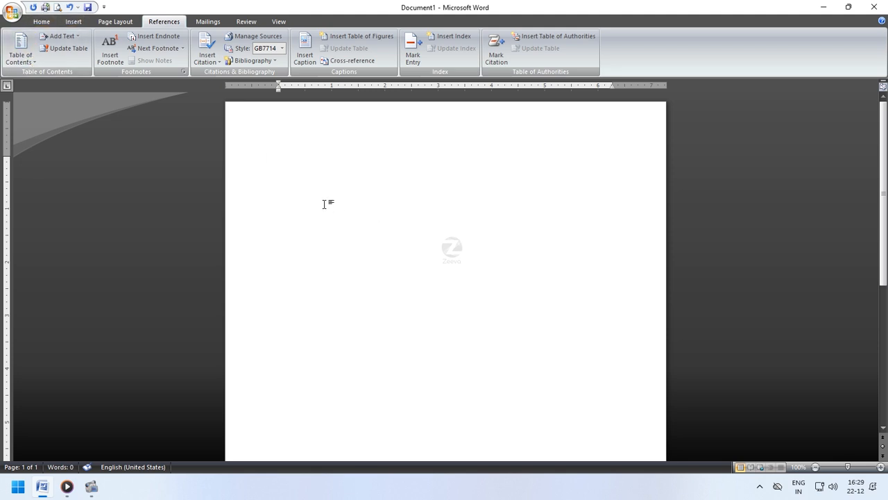
type("=rand()")
key("Return")
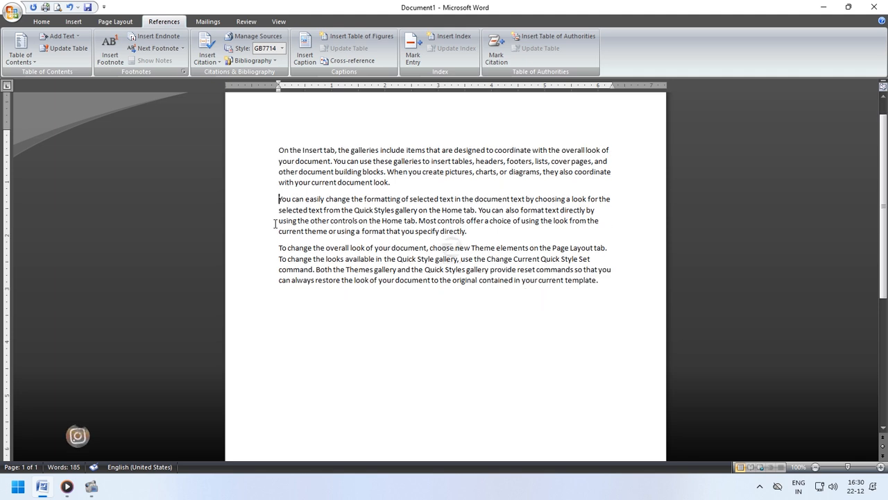
Step: Insert page breaks before the second and third sample paragraphs so that each paragraph has its own page
key("ctrl+Return")
scroll(312, 316, "down", 4)
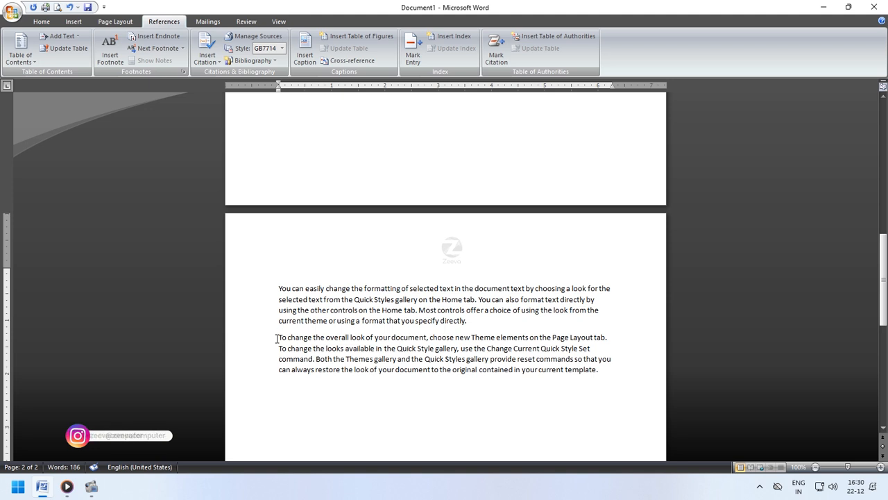
key("ctrl+Return")
scroll(325, 376, "up", 10)
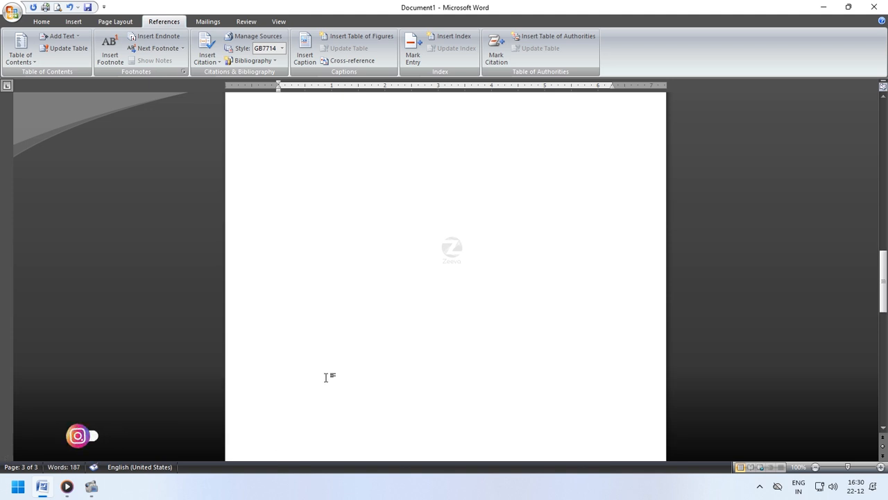
scroll(325, 377, "up", 12)
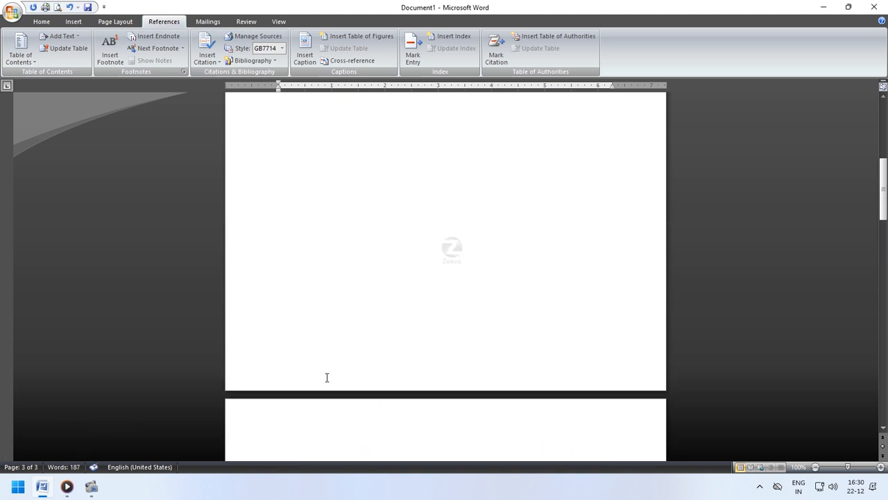
scroll(325, 376, "up", 2)
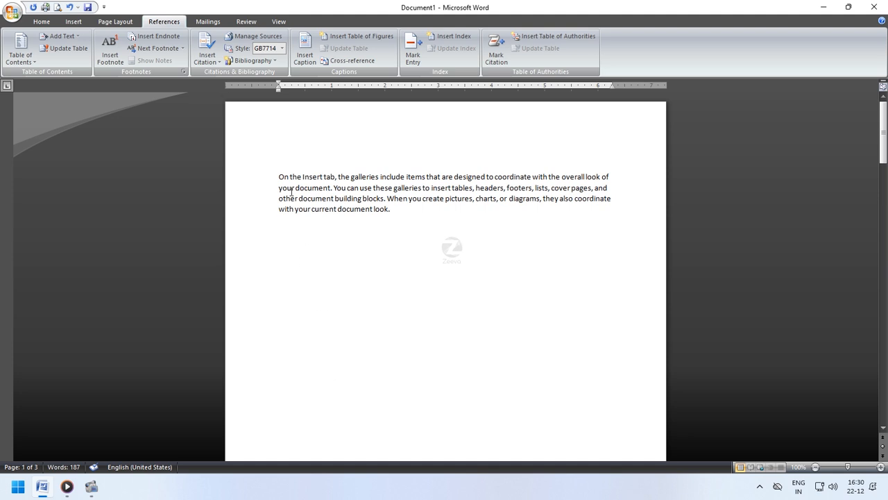
Step: Add two blank lines above the first paragraph on page 1
left_click(295, 154)
key("Return")
key("Return")
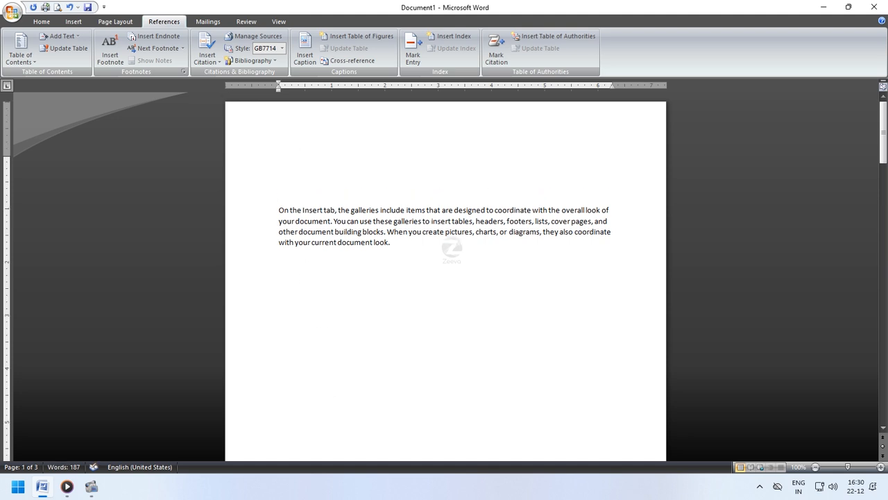
Step: Write the heading "Insert" above the first page's paragraph and add it to the table of contents as Level 1
scroll(438, 366, "down", 10)
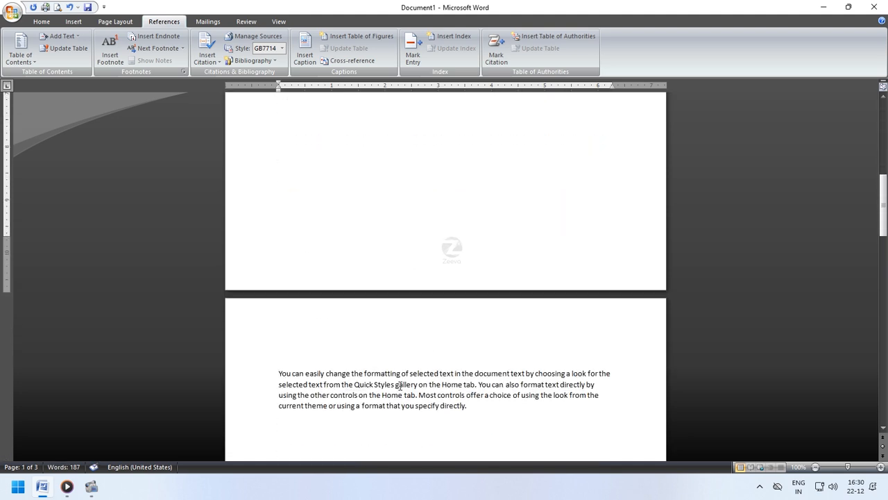
left_click_drag(883, 204, 883, 129)
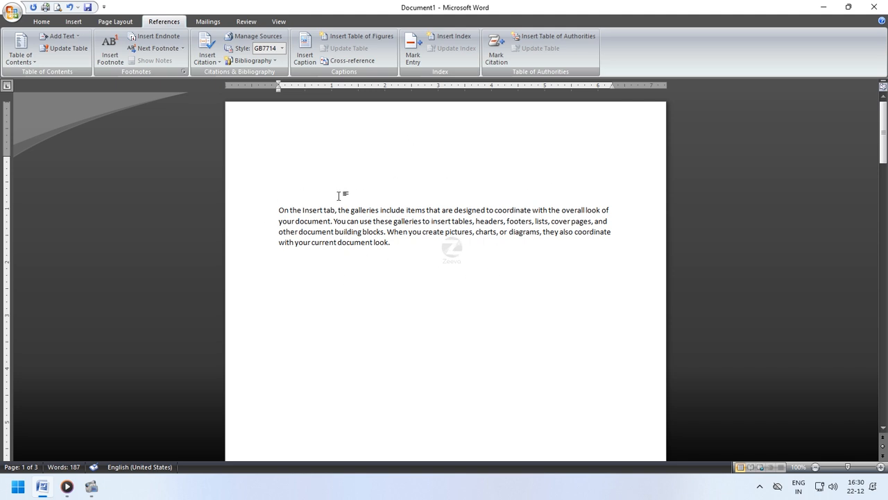
type("Insert")
left_click_drag(300, 192, 277, 193)
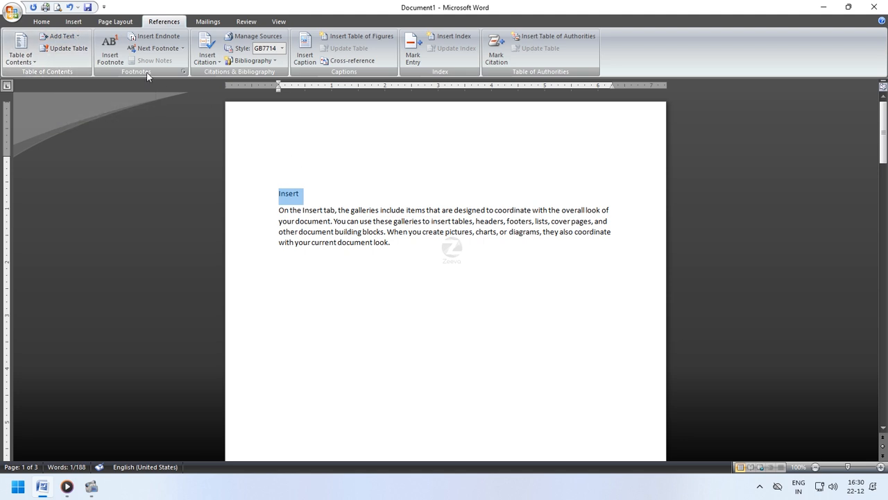
left_click(69, 39)
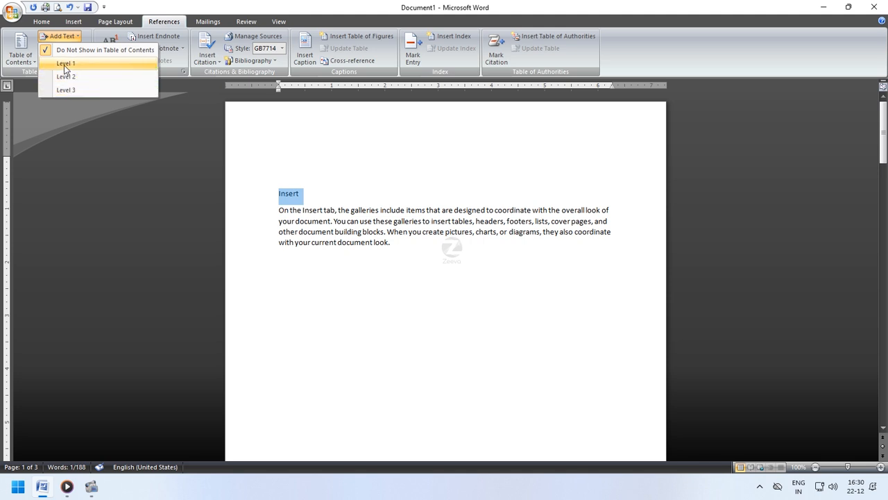
left_click(65, 64)
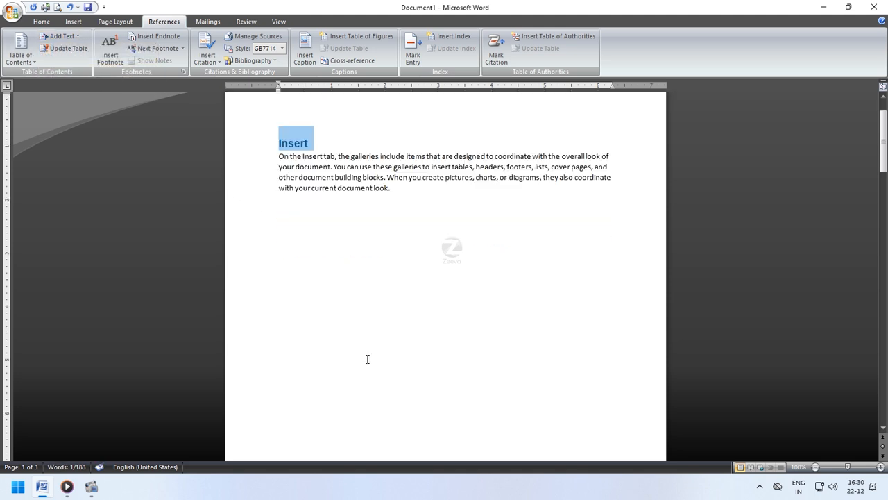
Step: Write the heading "Format" above the second page's paragraph and add it to the table of contents as Level 1
scroll(367, 359, "down", 1)
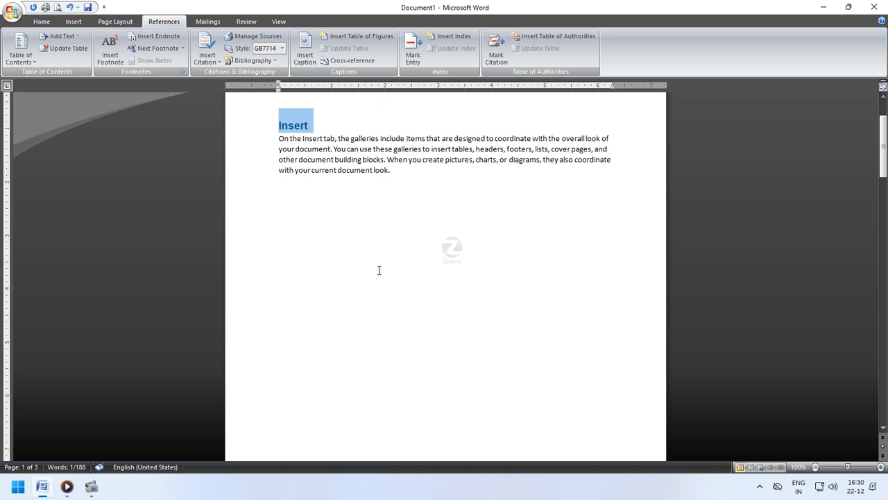
scroll(379, 270, "down", 10)
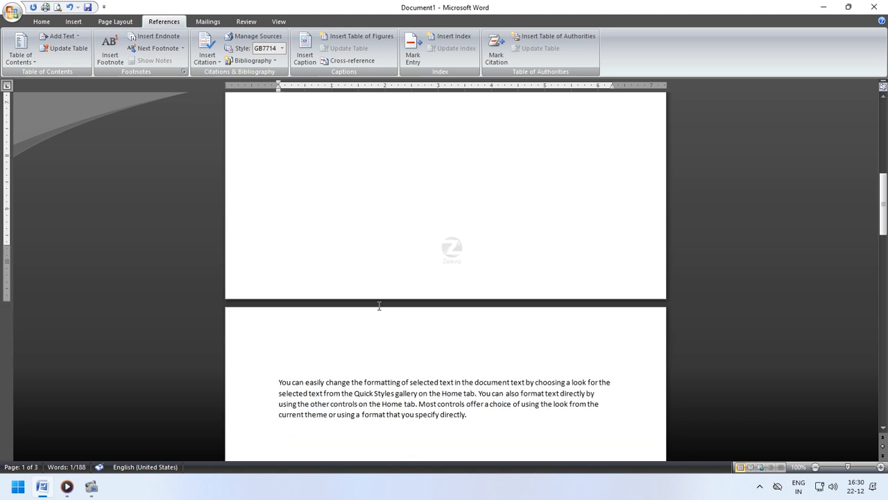
left_click(318, 349)
type("Format")
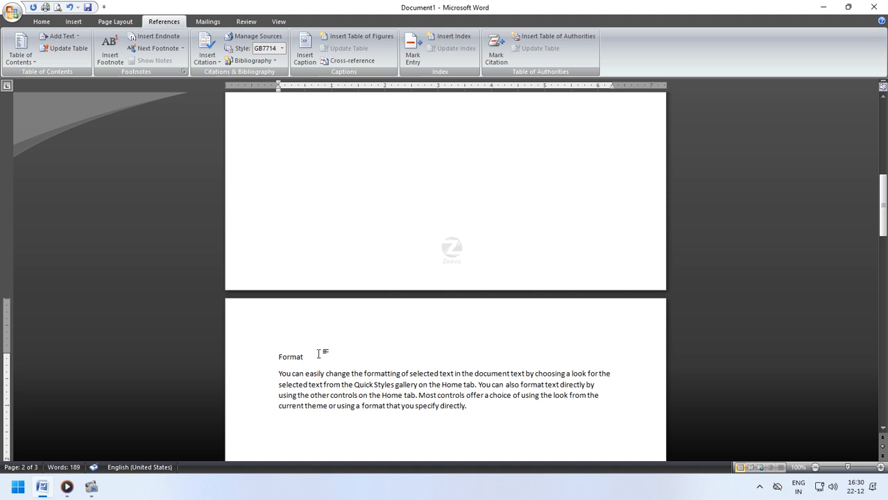
left_click_drag(306, 357, 280, 356)
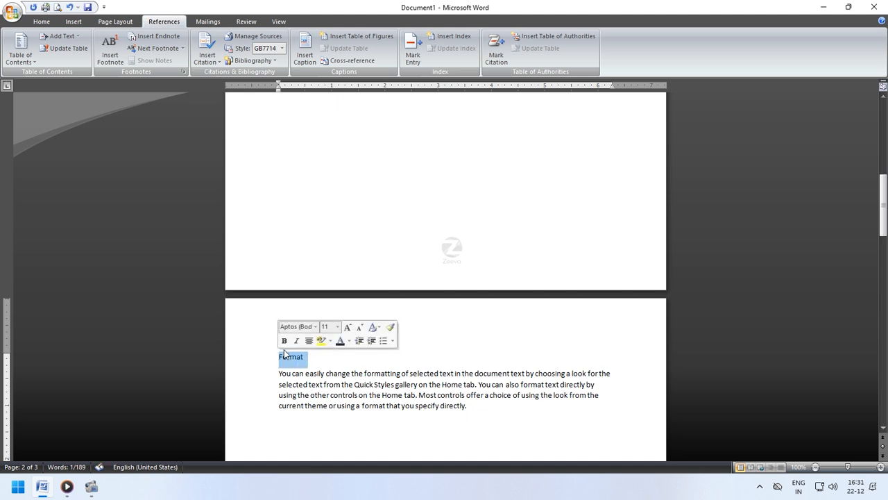
left_click(72, 43)
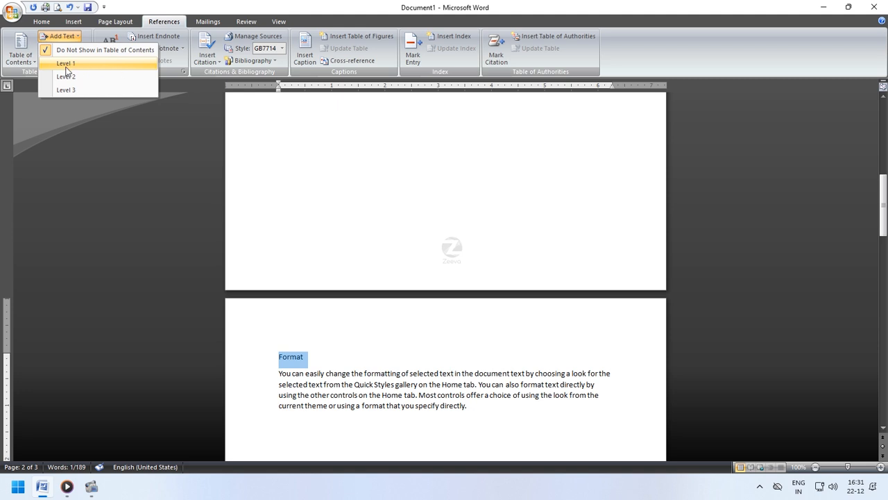
left_click(66, 64)
left_click(41, 21)
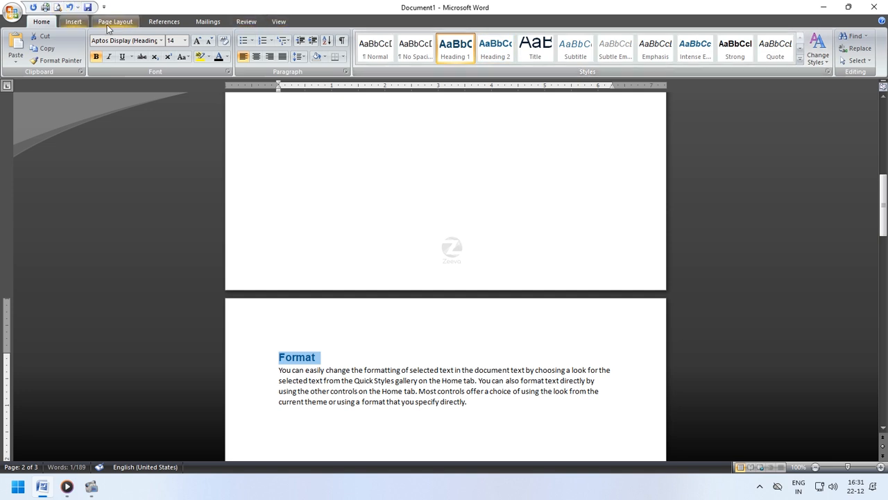
left_click(152, 23)
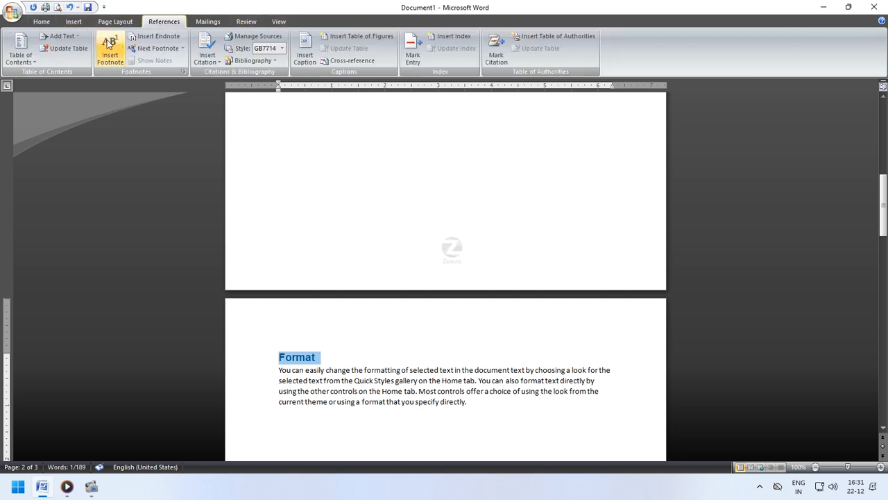
Step: Write the heading "Document" above the third page's paragraph and add it to the table of contents as Level 2
scroll(448, 388, "down", 2)
scroll(448, 388, "down", 10)
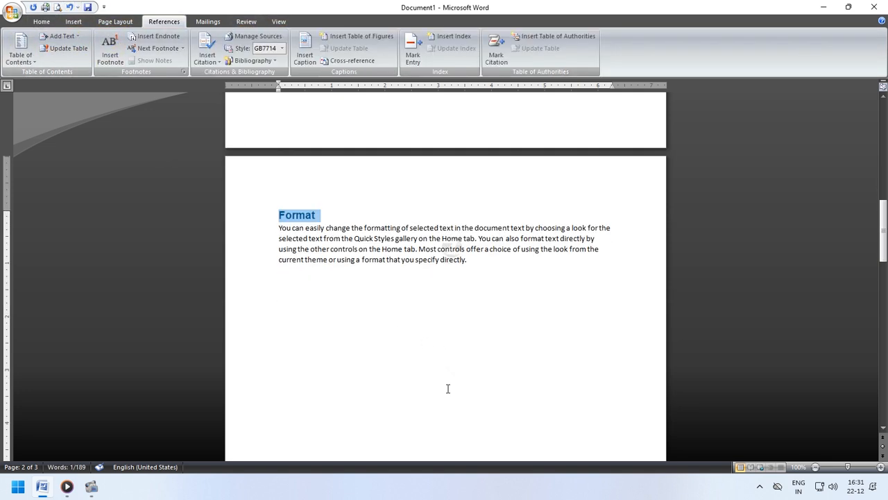
scroll(445, 393, "down", 2)
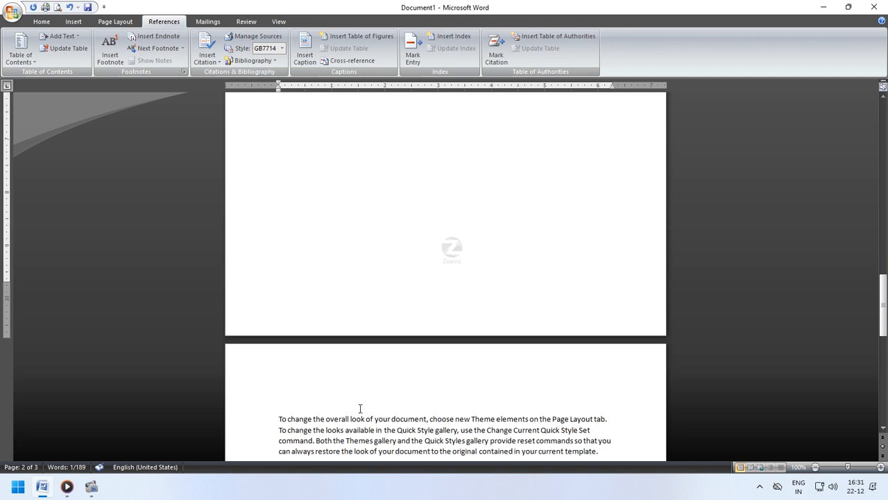
left_click(337, 403)
type("Document")
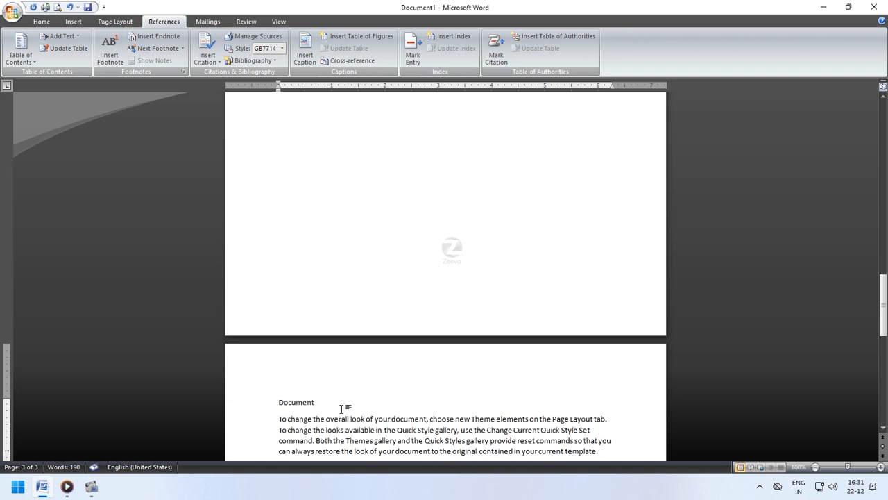
left_click_drag(342, 409, 276, 403)
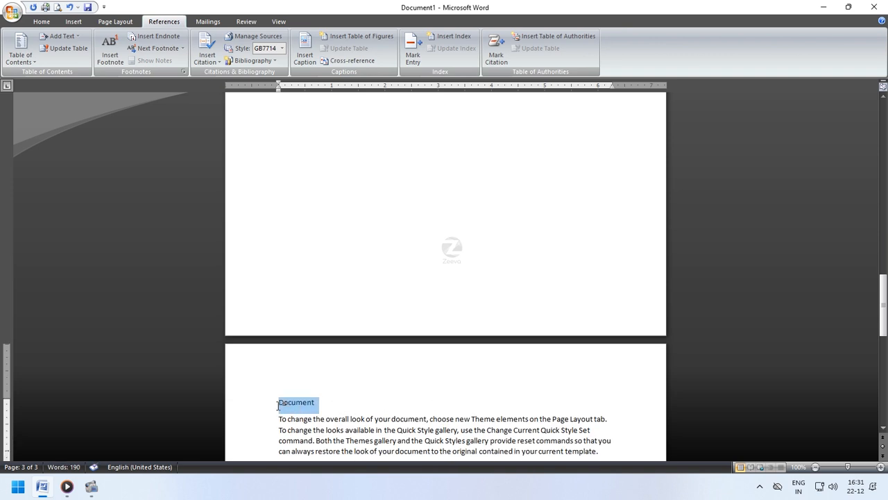
left_click(63, 36)
left_click(67, 78)
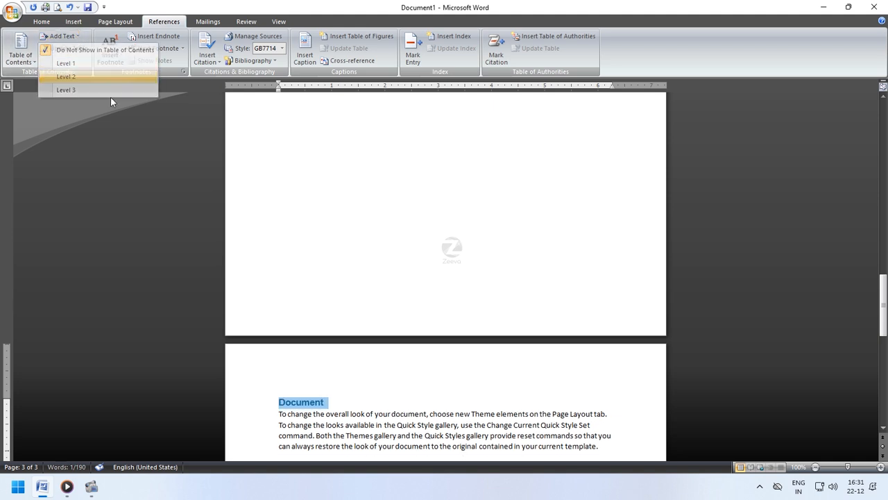
Step: Insert the built-in Automatic Table 2 table of contents at the very start of the document, above the "Insert" heading
scroll(357, 408, "down", 2)
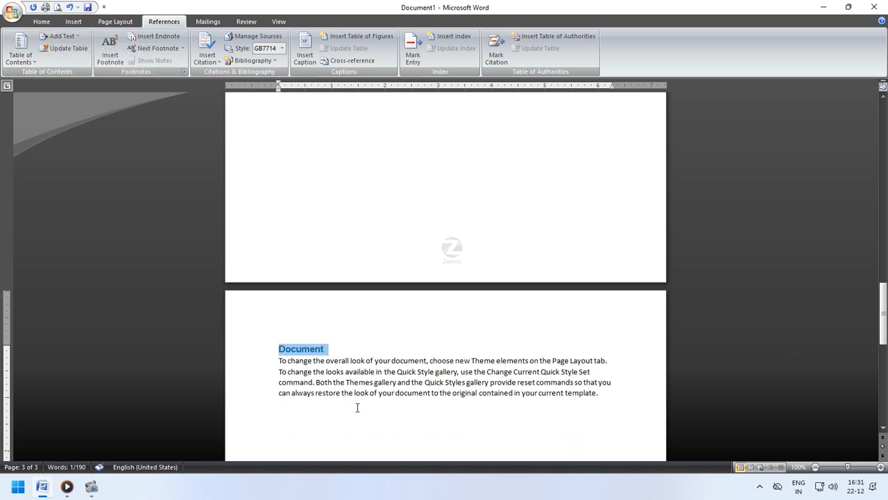
left_click_drag(884, 326, 884, 143)
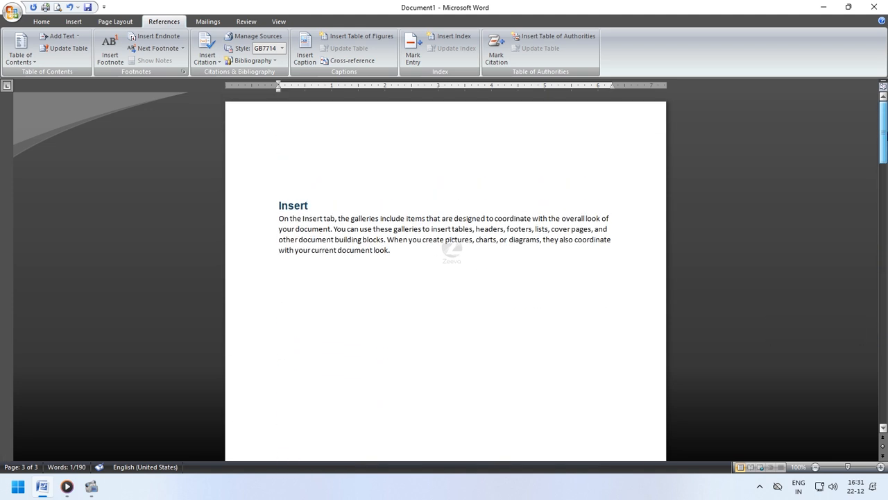
left_click(396, 128)
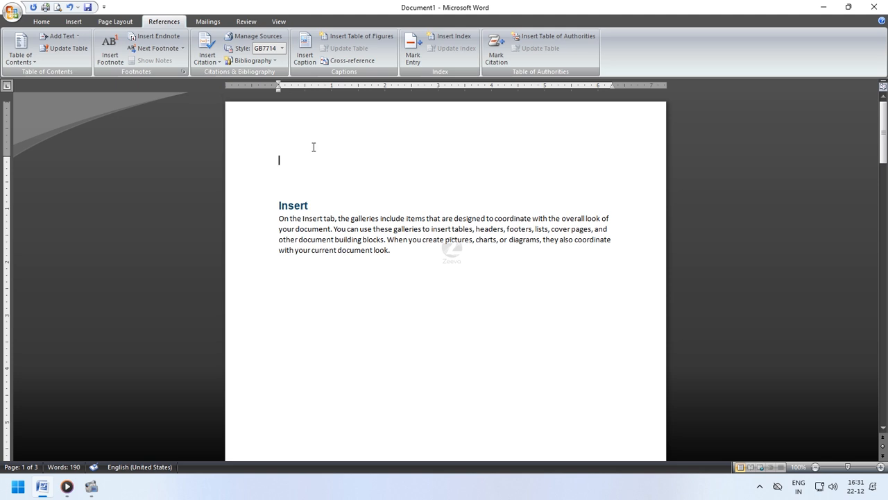
left_click(20, 54)
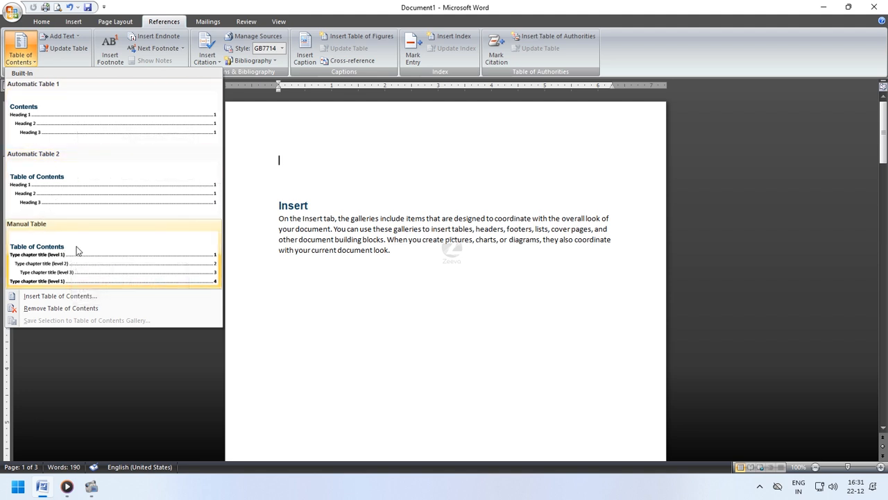
left_click(111, 182)
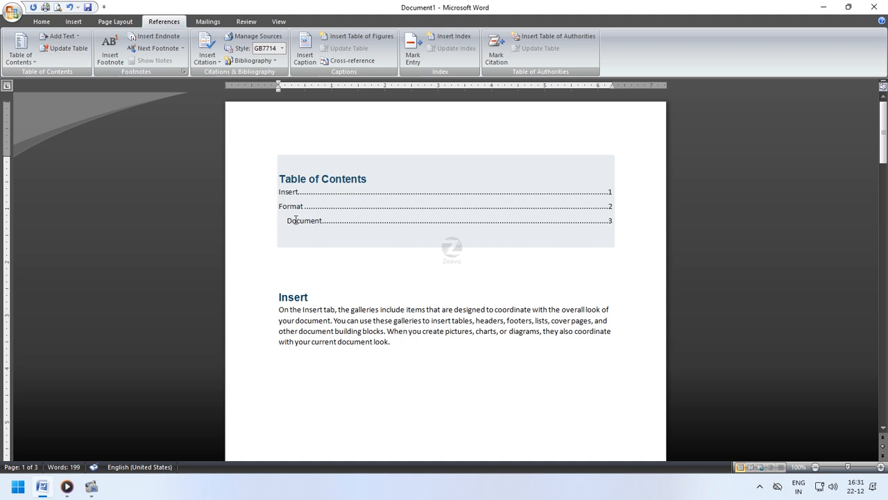
Step: Follow the "Document" link in the table of contents to its heading
scroll(302, 243, "down", 10)
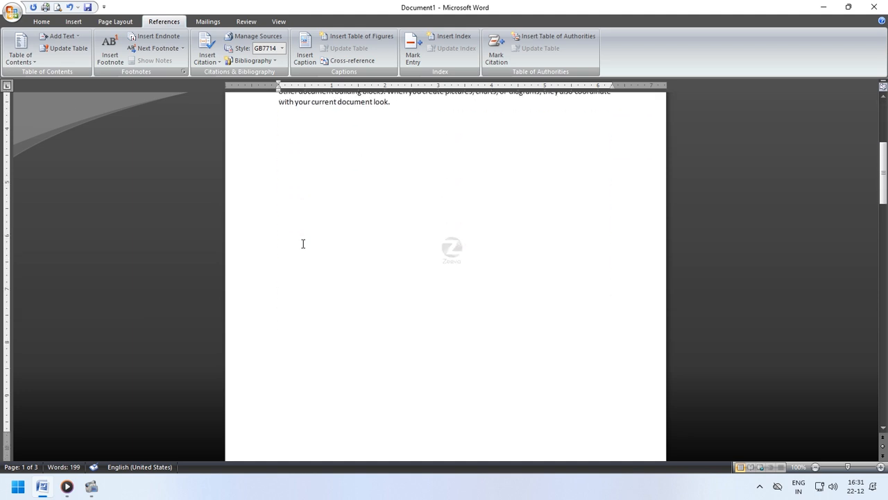
scroll(302, 244, "up", 2)
scroll(302, 244, "up", 8)
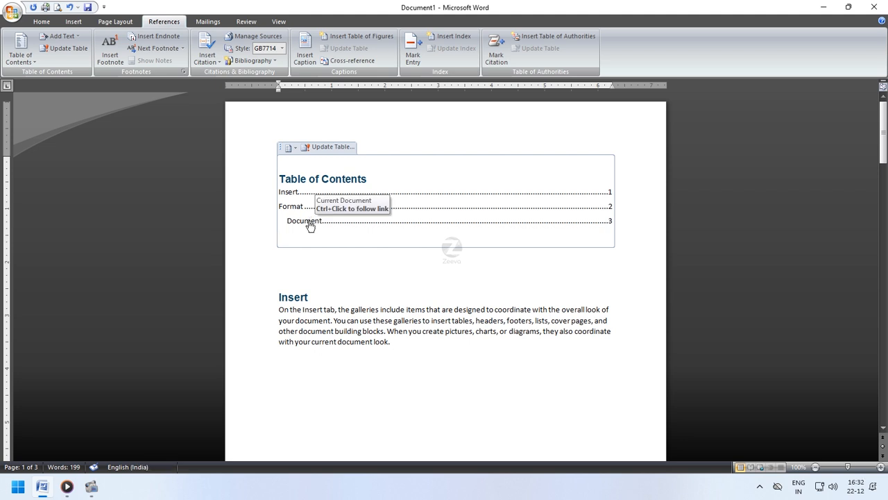
left_click(309, 222, "ctrl")
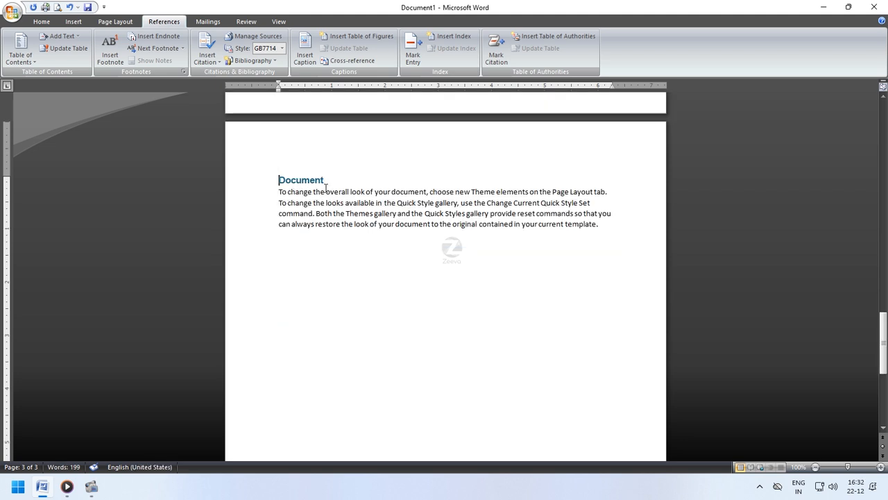
Step: Insert a page break below the table of contents to move the "Insert" section onto a new page
left_click_drag(885, 355, 885, 136)
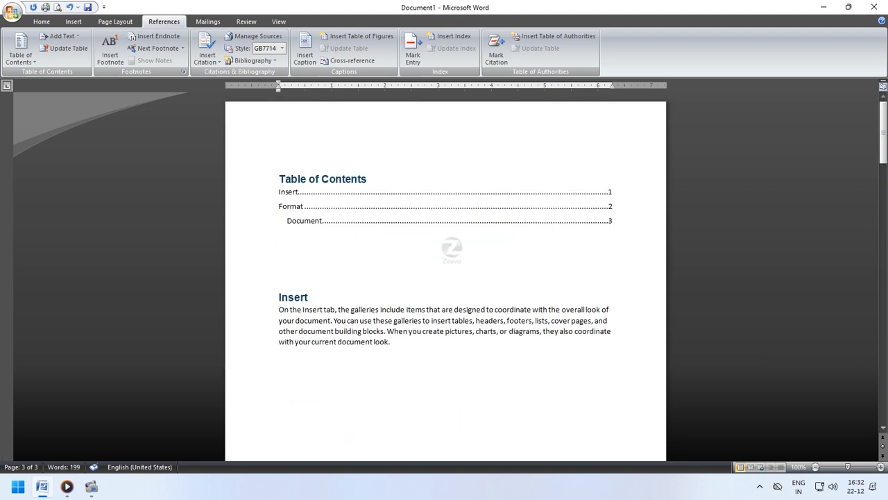
left_click(404, 270)
key("ctrl+Return")
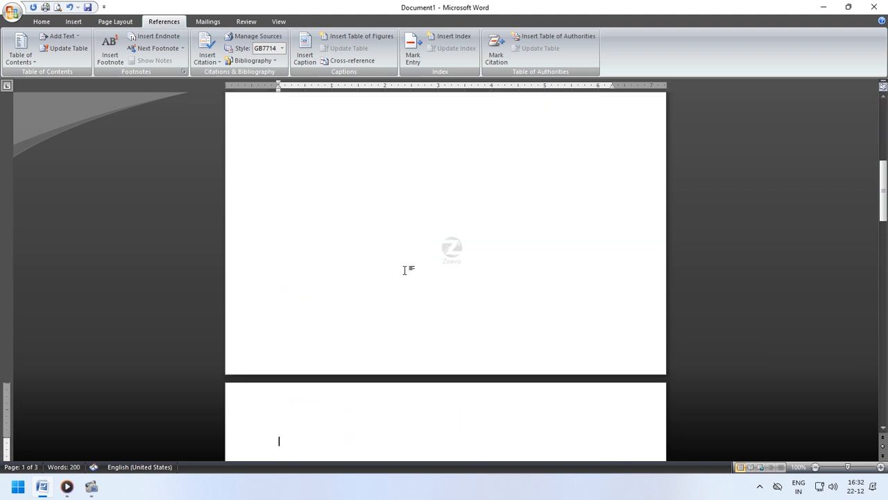
Step: Update the entire table of contents to reflect the page break inserted below it
scroll(405, 270, "down", 3)
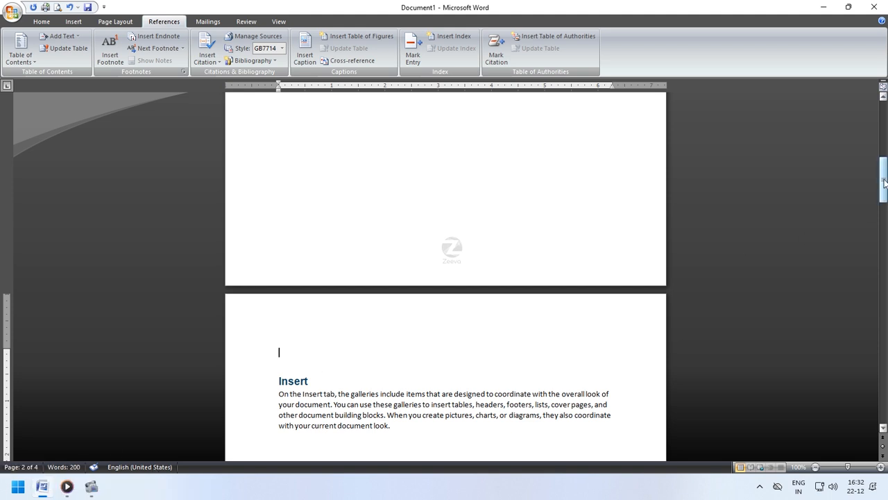
left_click_drag(884, 182, 884, 126)
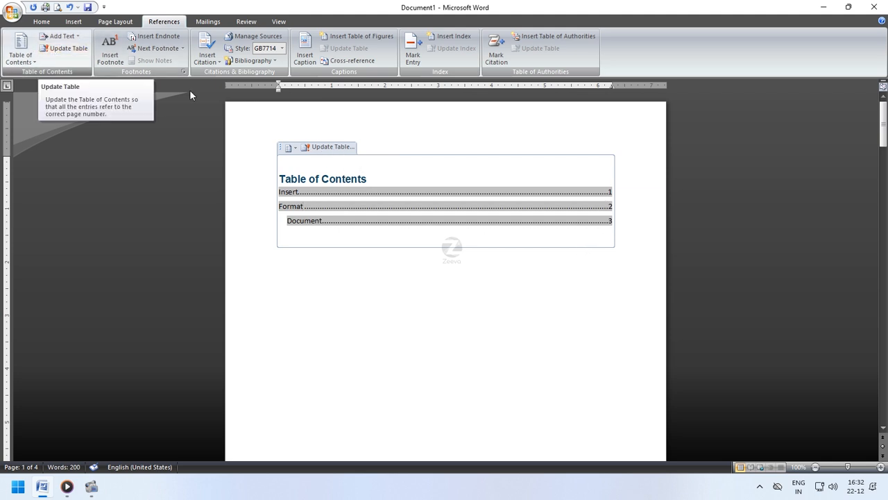
left_click(330, 148)
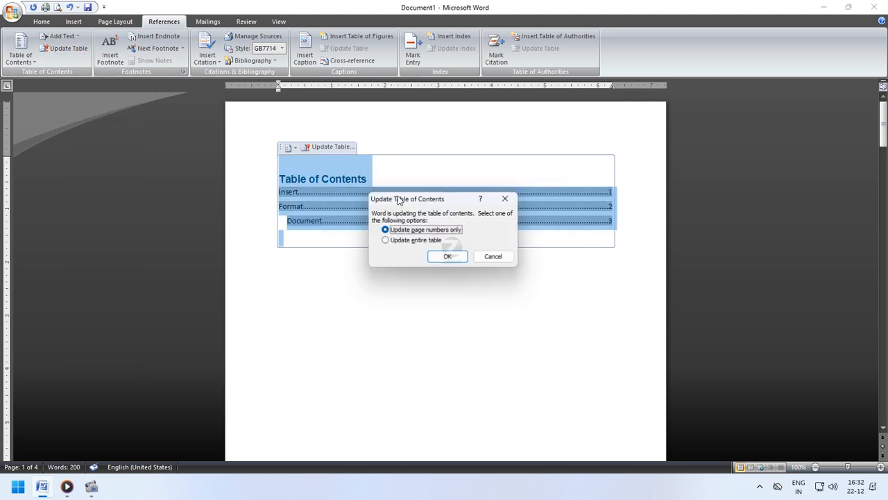
left_click(411, 242)
left_click(449, 257)
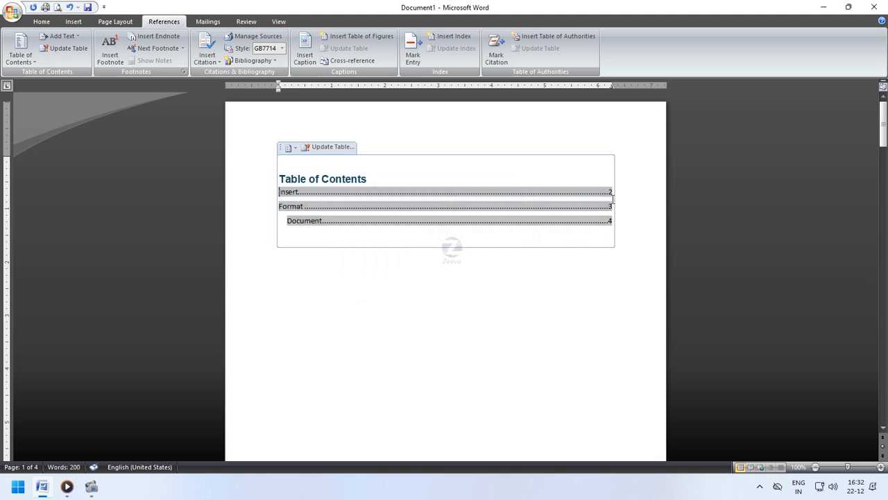
left_click(596, 334)
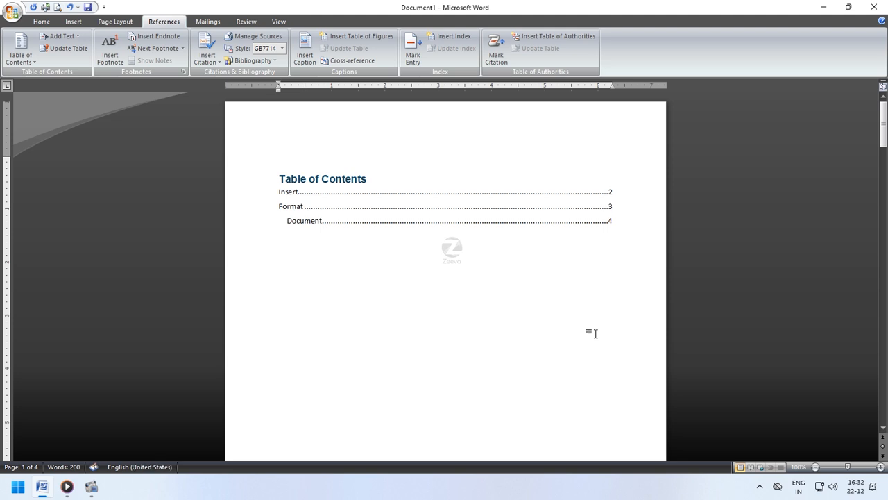
Step: Examine the "Insert" section and the layout of all the document's pages side by side at reduced zoom
scroll(593, 333, "down", 7)
scroll(593, 336, "down", 8)
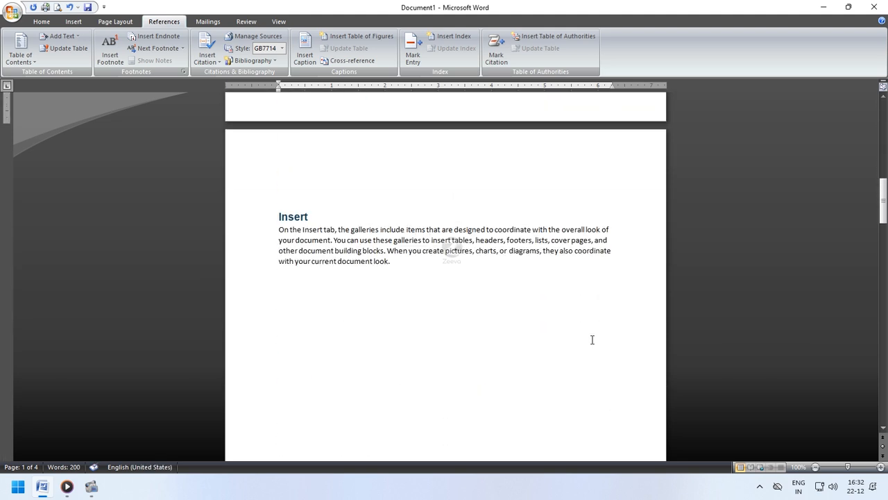
left_click(424, 198)
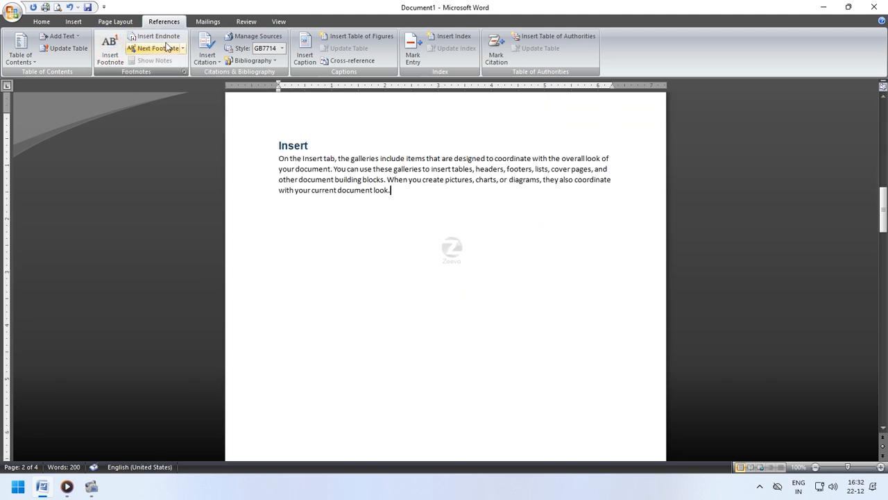
left_click(529, 324)
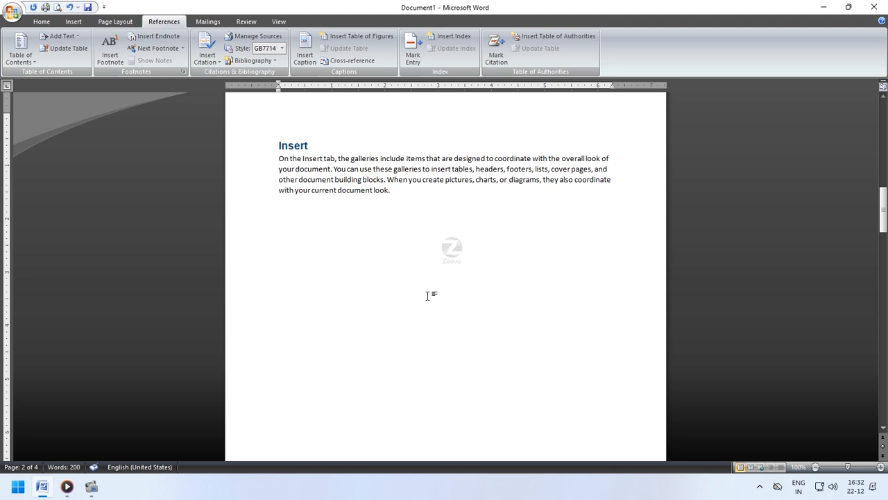
scroll(428, 295, "down", 1)
scroll(313, 224, "up", 1)
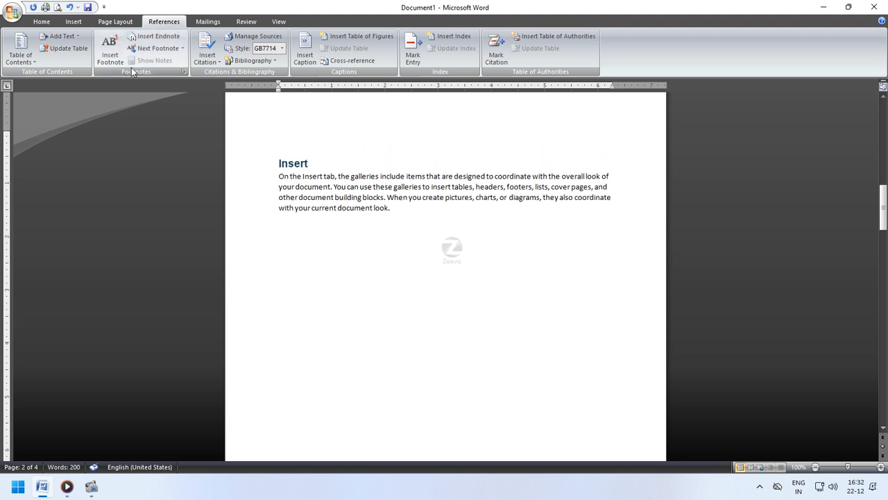
scroll(457, 231, "down", 2, "ctrl")
scroll(457, 231, "down", 3, "ctrl")
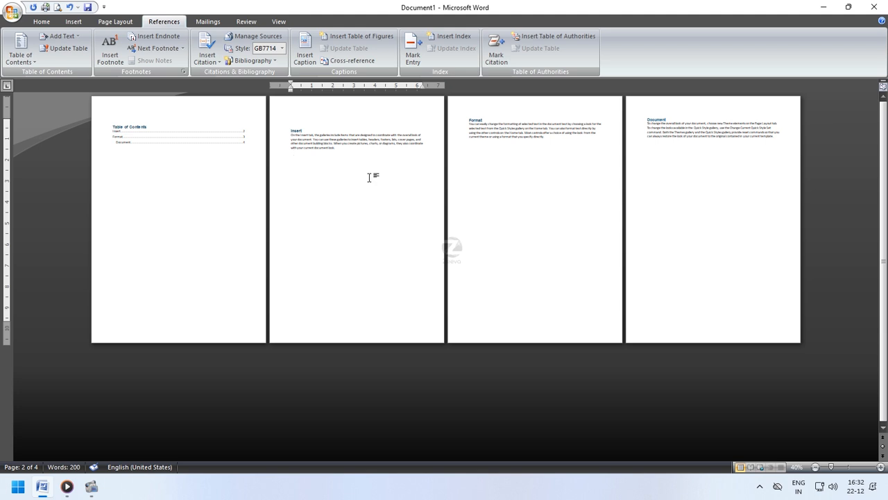
scroll(369, 177, "up", 6, "ctrl")
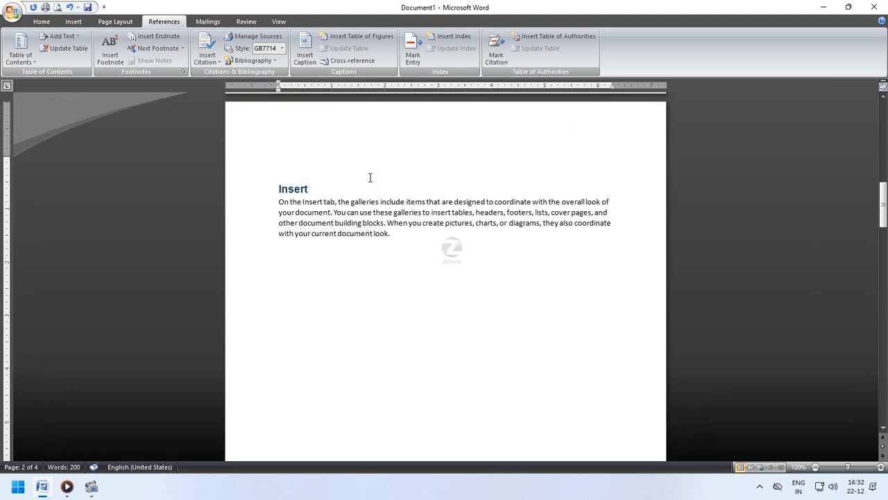
scroll(420, 231, "down", 8, "ctrl")
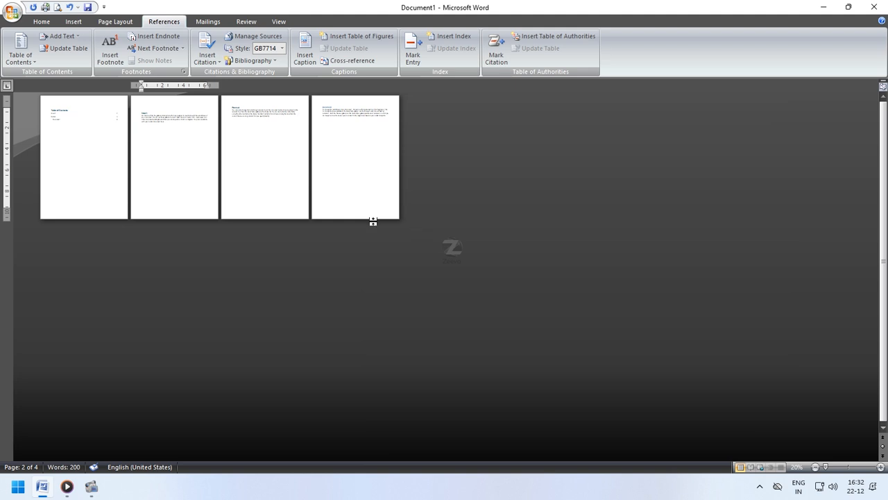
scroll(294, 213, "up", 2, "ctrl")
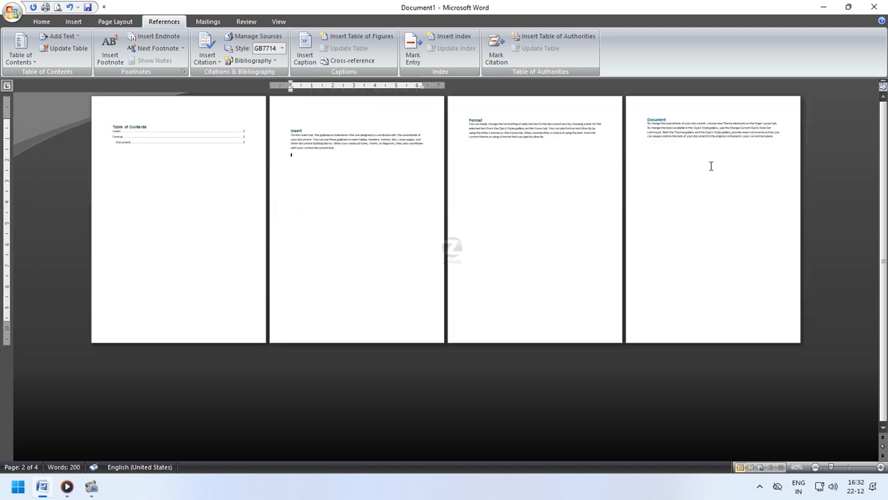
left_click(667, 161)
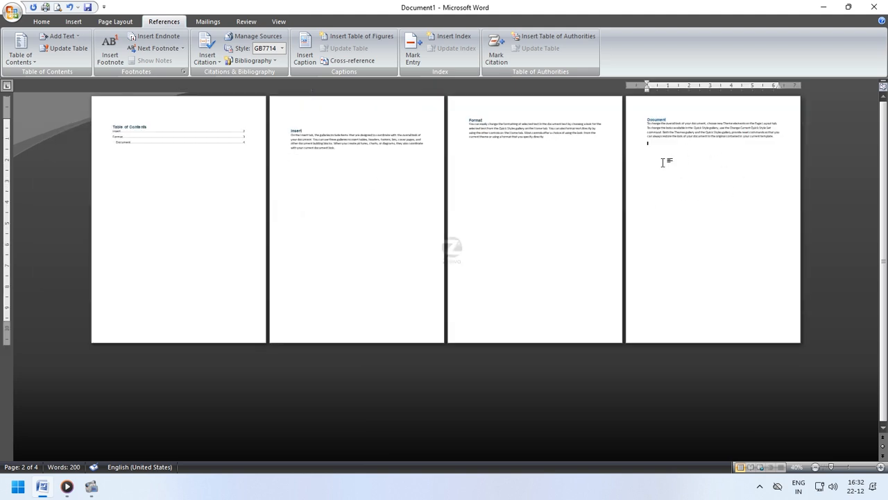
left_click(344, 169)
scroll(342, 170, "up", 7, "ctrl")
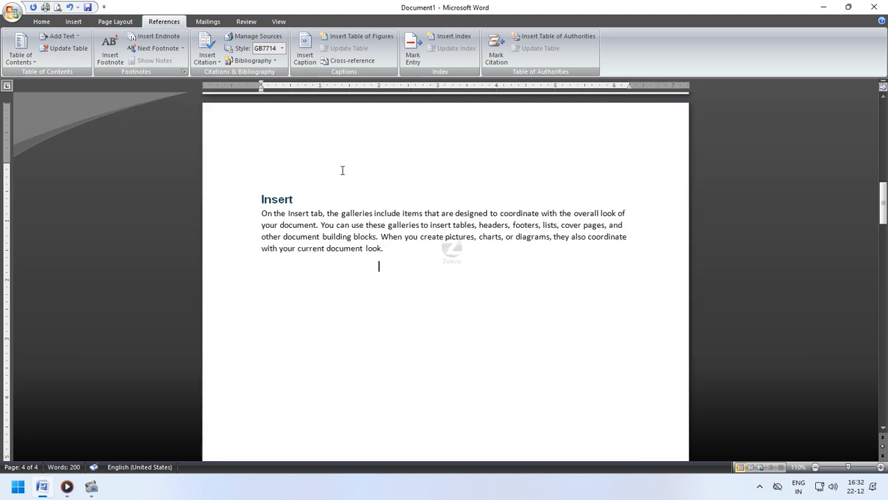
scroll(390, 228, "down", 1, "ctrl")
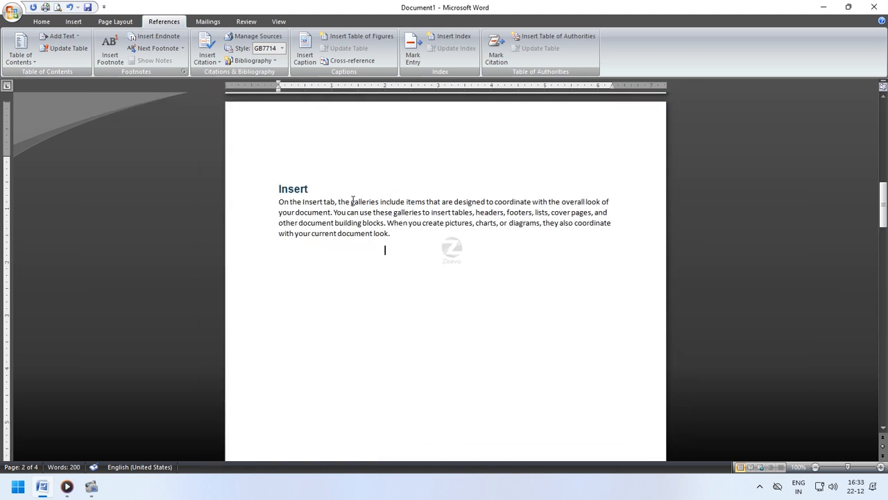
Step: Insert a footnote on the word "galleries" in the "Insert" section's first line with the text "This is Footnote"
left_click_drag(351, 202, 380, 202)
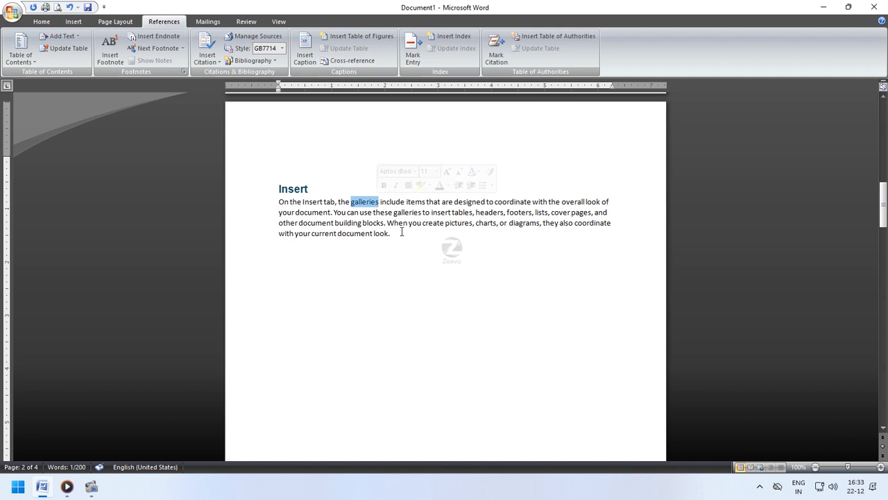
scroll(401, 231, "down", 2)
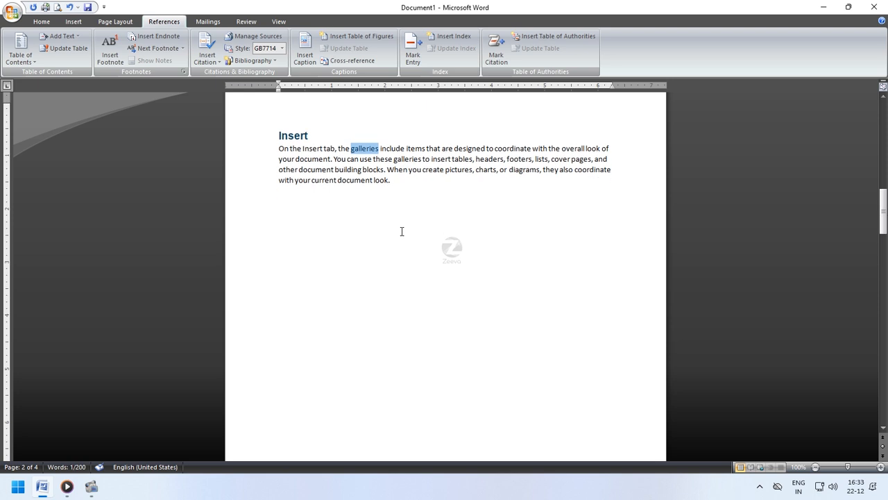
scroll(401, 231, "up", 2)
scroll(401, 232, "down", 12)
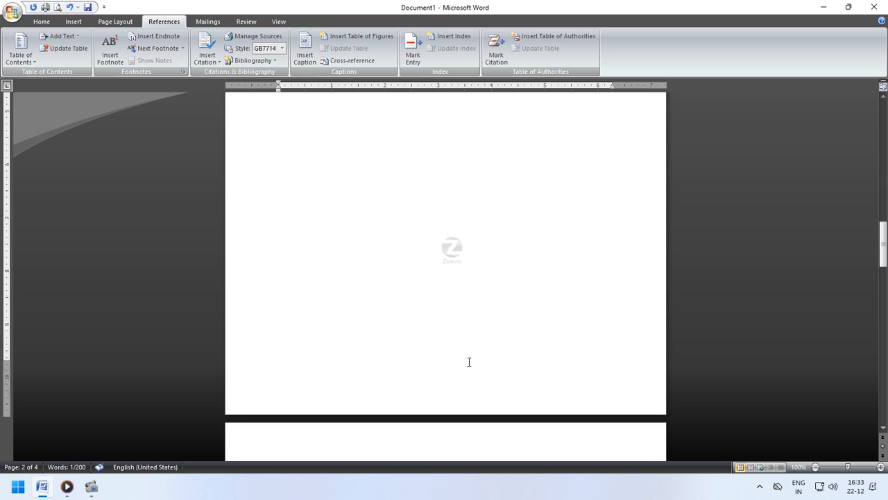
scroll(469, 362, "up", 8)
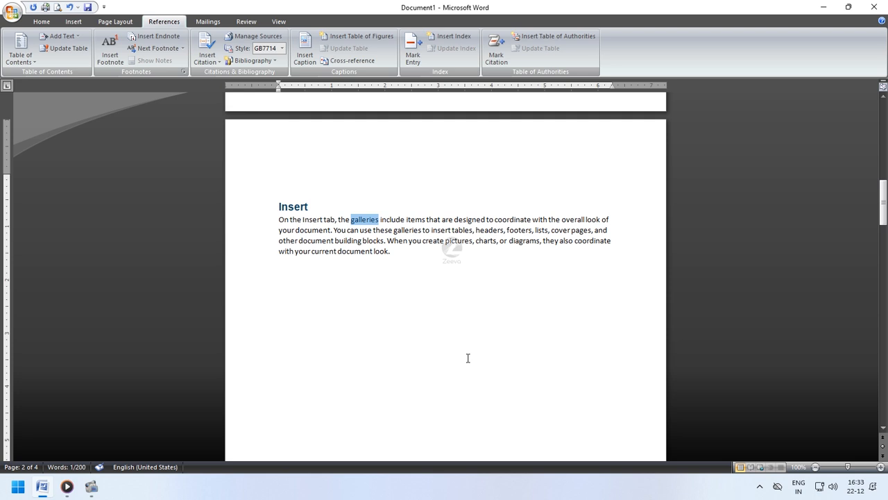
left_click(114, 59)
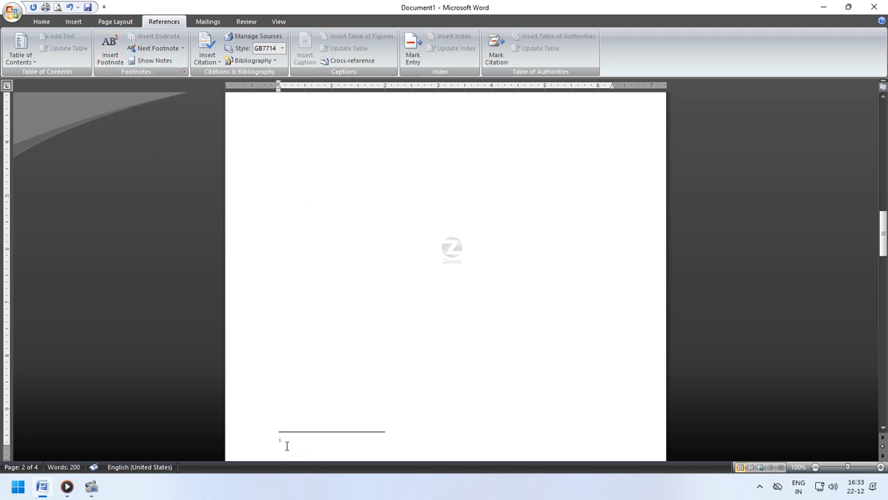
scroll(288, 445, "up", 8)
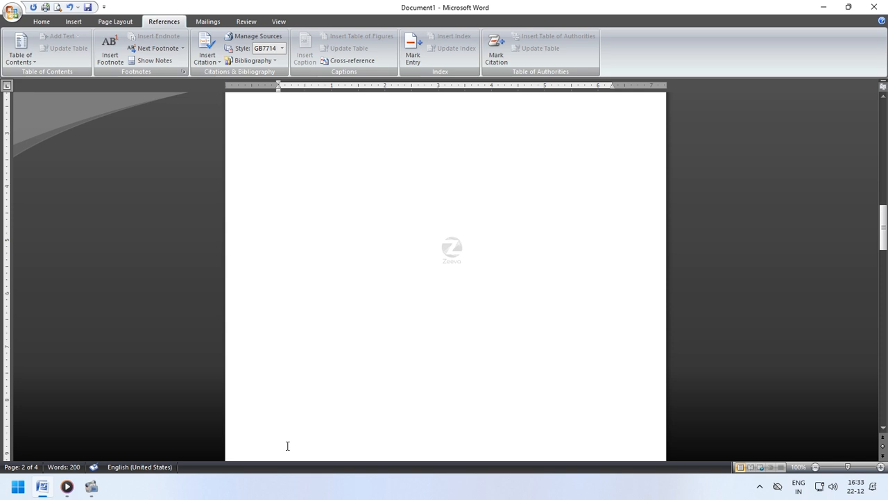
scroll(404, 321, "down", 8)
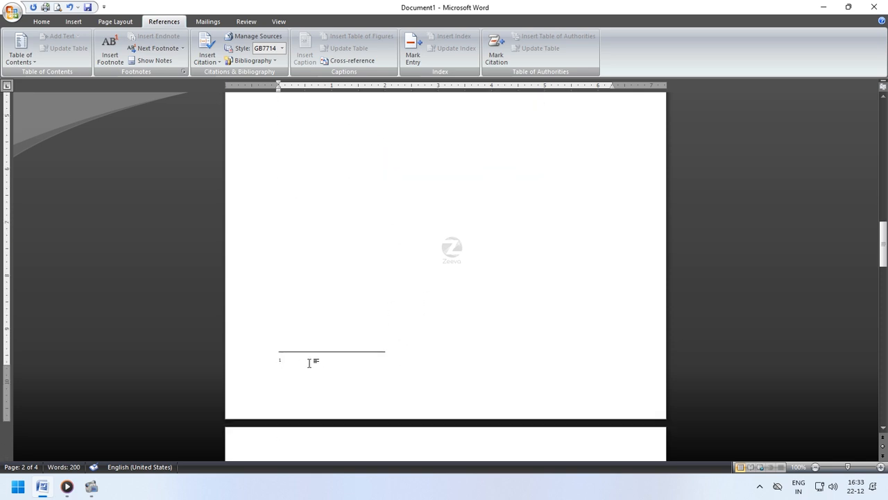
type("This is Footnote")
scroll(358, 357, "up", 2)
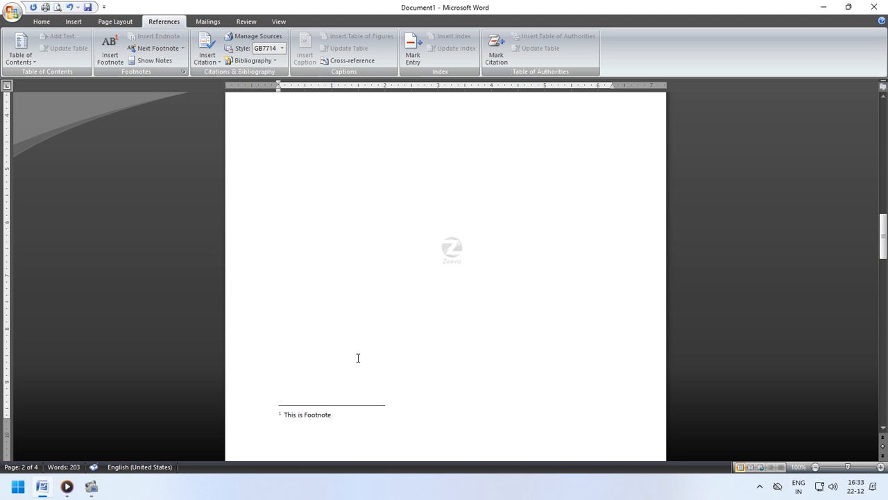
scroll(358, 358, "up", 5)
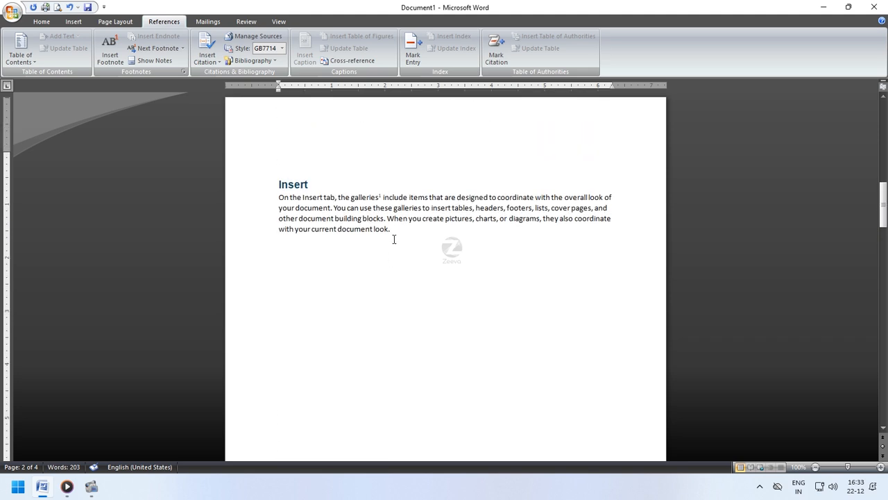
left_click(392, 229)
mouse_move(383, 197)
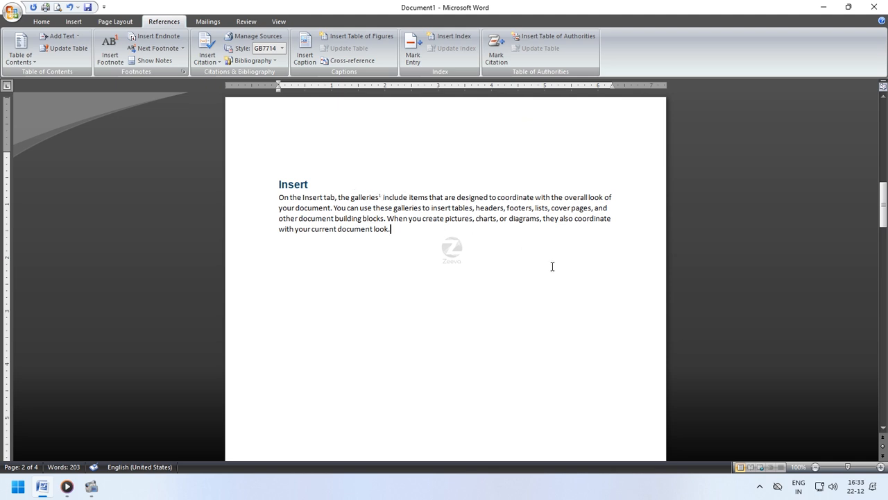
Step: Insert a footnote on the word "headers" in the "Insert" paragraph with the text "This is Footnote 2"
left_click_drag(476, 210, 504, 209)
left_click(491, 218)
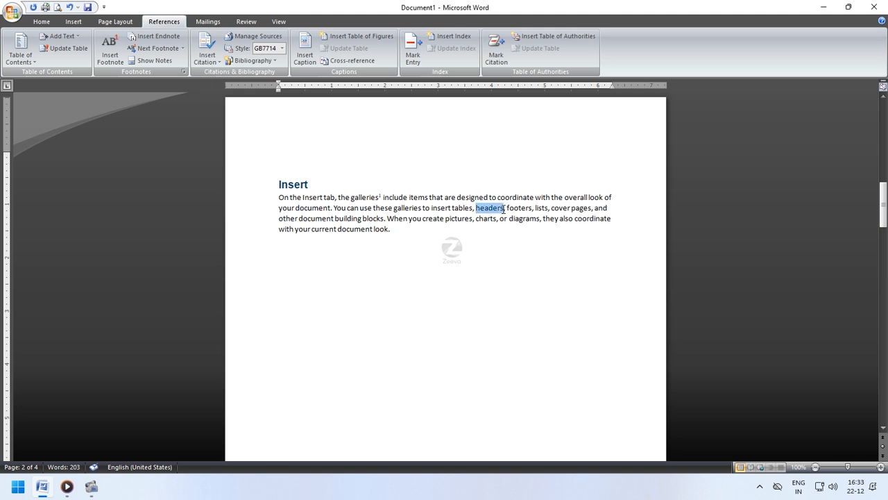
left_click(110, 52)
type("This")
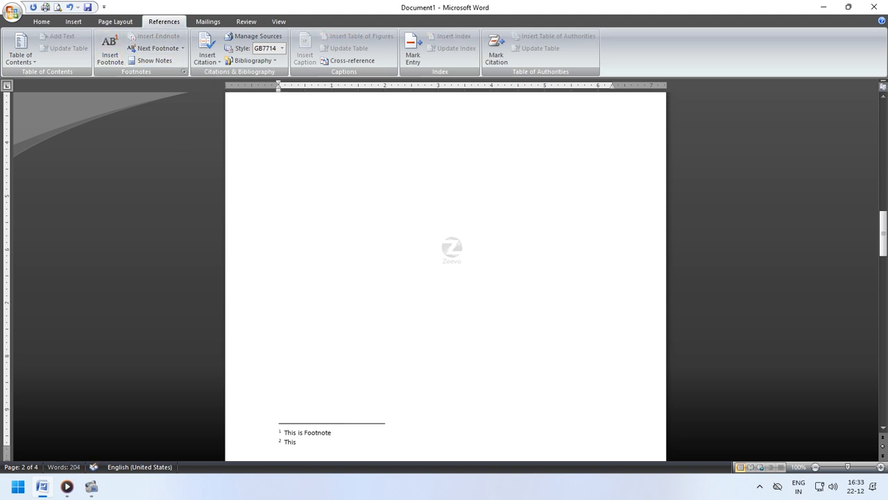
type(" is Footnote 2")
scroll(318, 442, "up", 1)
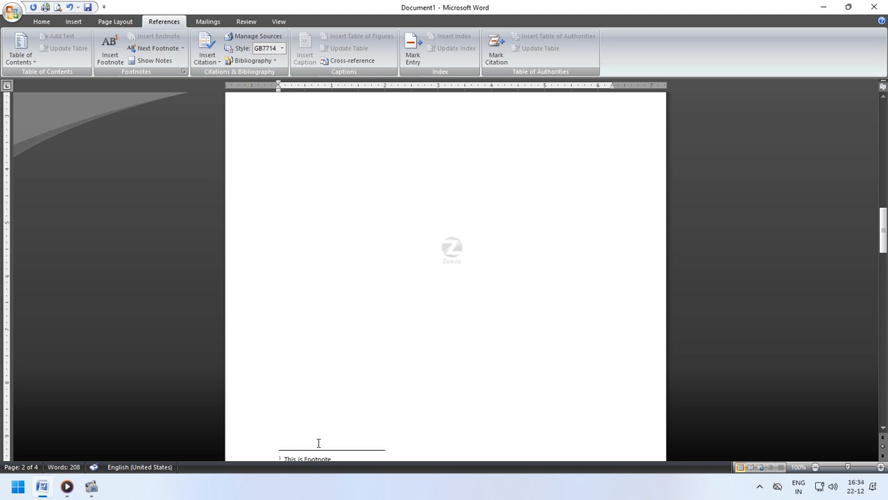
Step: Check the footnote reference after "headers" against its note text at the foot of the page
scroll(370, 329, "down", 15)
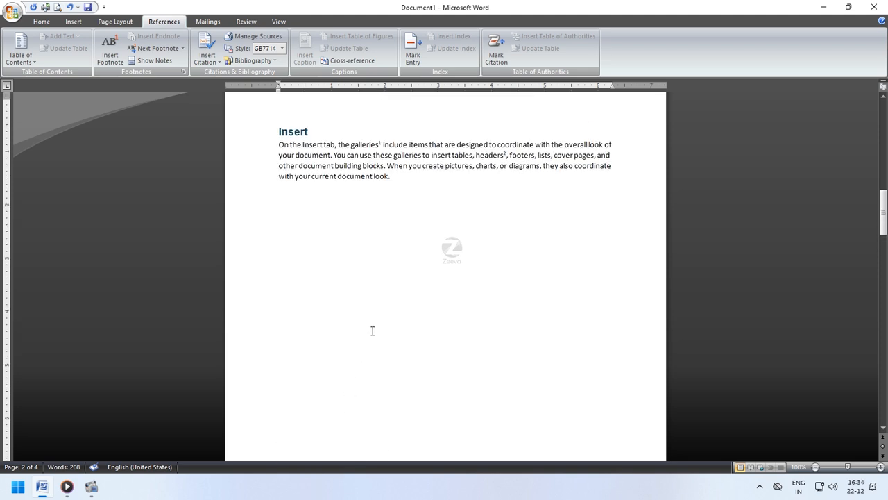
scroll(428, 288, "up", 2)
left_click(429, 288)
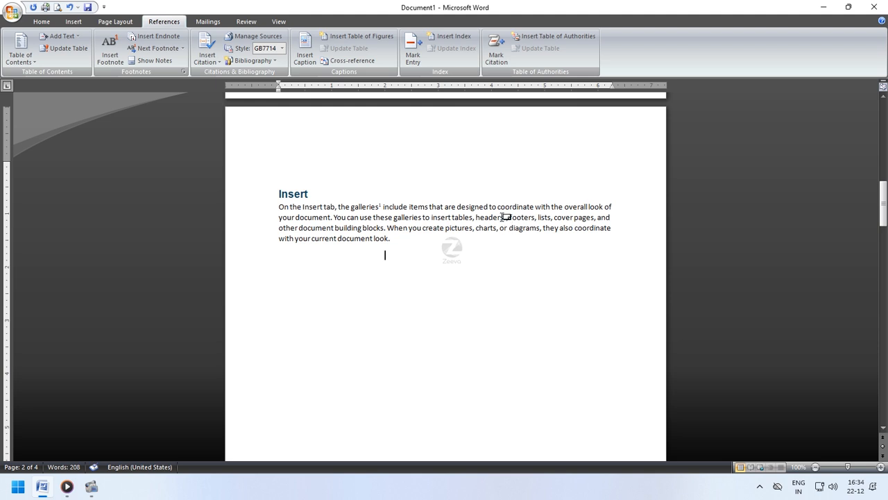
mouse_move(509, 217)
scroll(452, 256, "down", 3)
scroll(452, 278, "down", 4)
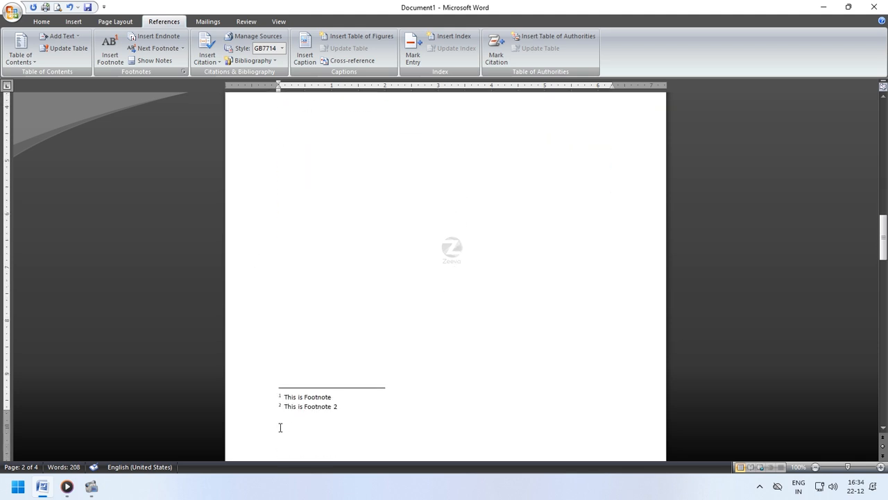
scroll(458, 324, "up", 3)
scroll(457, 324, "up", 4)
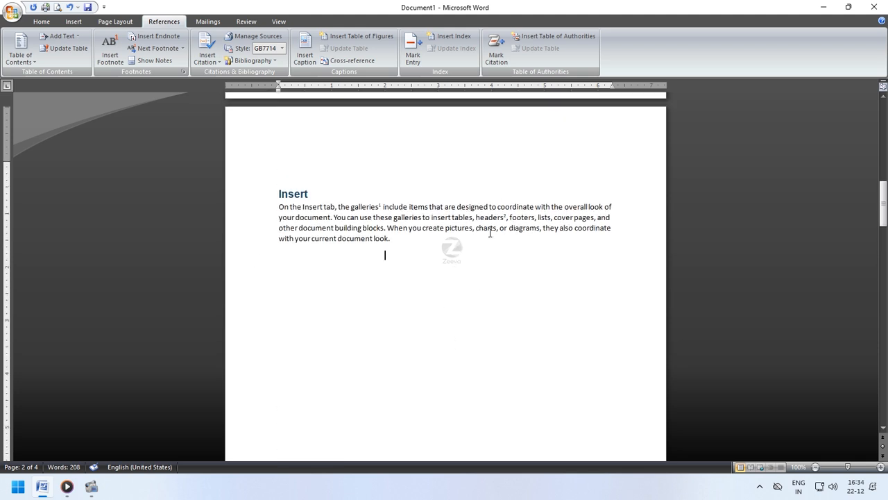
Step: Delete the footnote reference after "headers" and check the notes at the foot of the page
left_click(507, 217)
key("BackSpace")
scroll(464, 299, "down", 5)
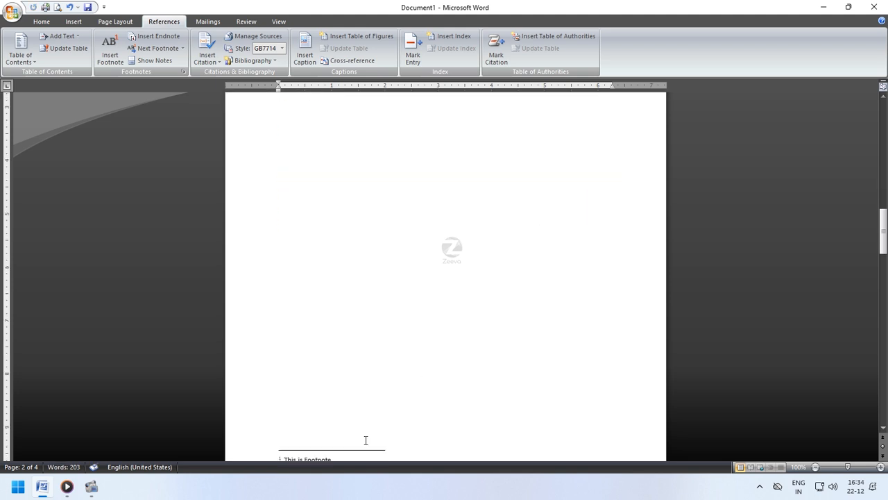
scroll(317, 446, "down", 2)
scroll(312, 426, "up", 7)
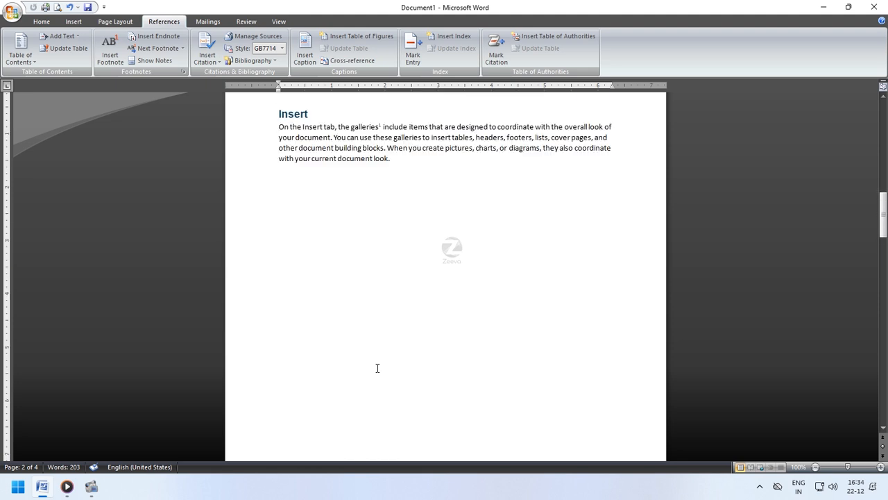
Step: Undo the deletion of the footnote reference after "headers" in the "Insert" paragraph
scroll(378, 368, "up", 2)
left_click(69, 7)
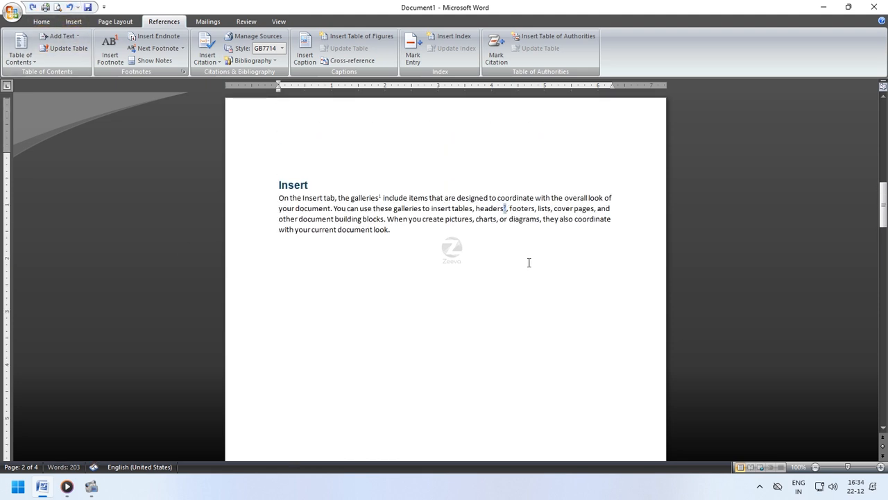
left_click(476, 245)
Step: Insert an endnote on the word "building" in the "Insert" paragraph with the text "This is Endnote"
left_click_drag(335, 219, 362, 218)
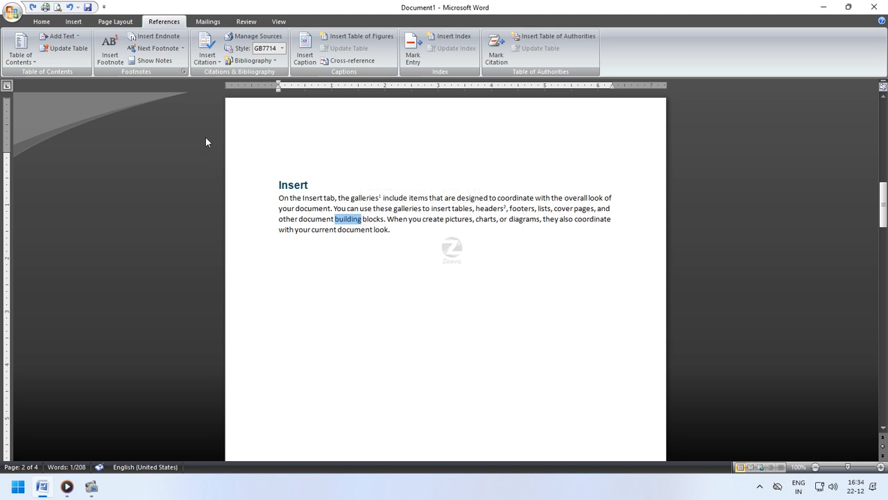
left_click(154, 36)
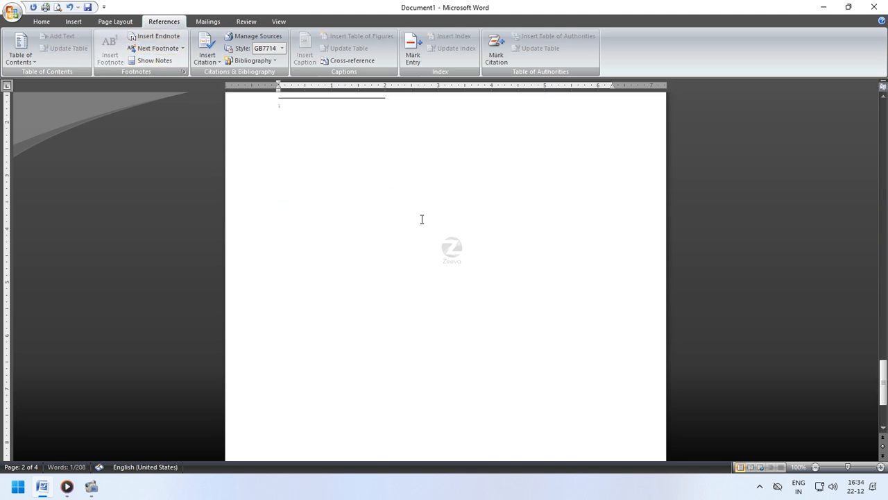
scroll(422, 223, "down", 5, "ctrl")
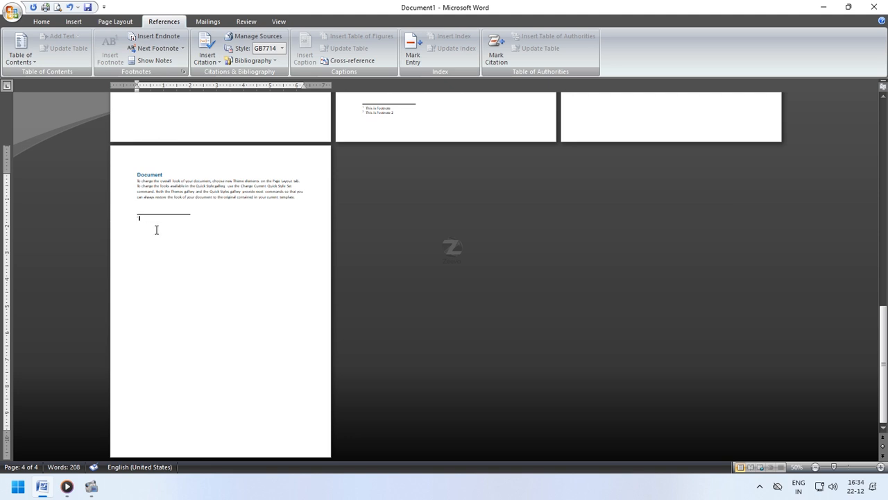
scroll(159, 227, "up", 7, "ctrl")
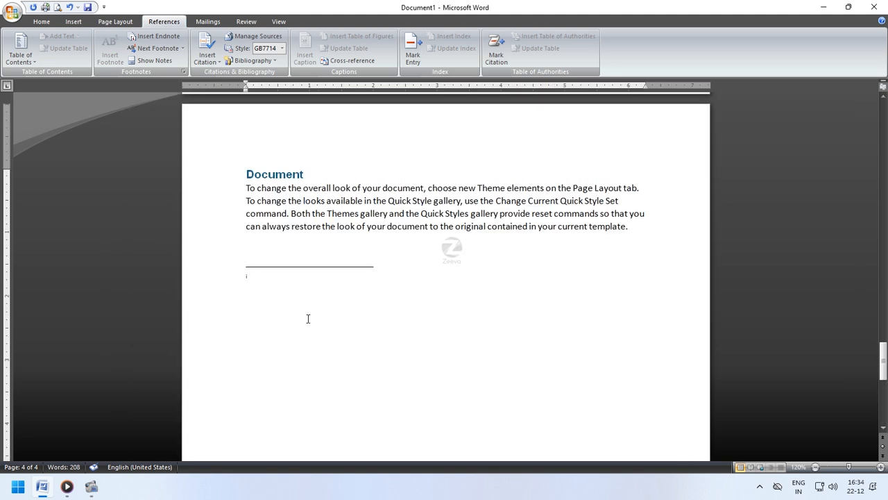
type("This is Endnote")
Step: Check the endnote text at the end of the document against its reference mark after "building"
scroll(309, 319, "down", 7)
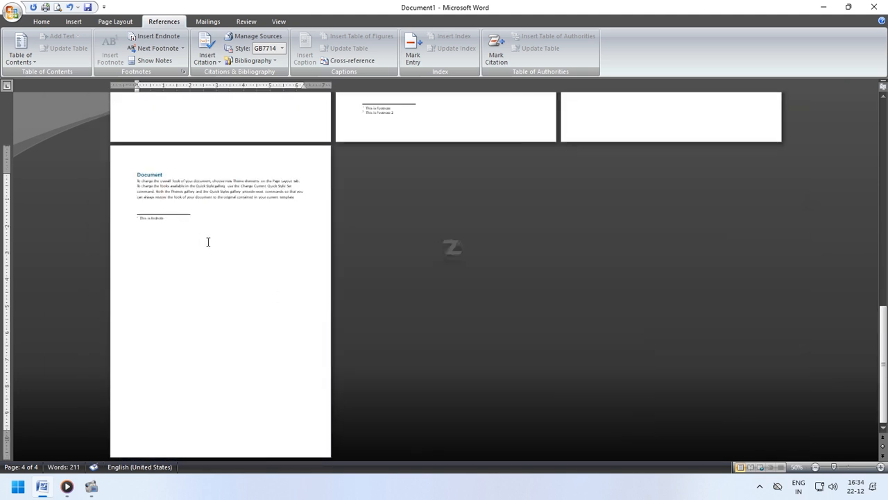
scroll(210, 282, "up", 5)
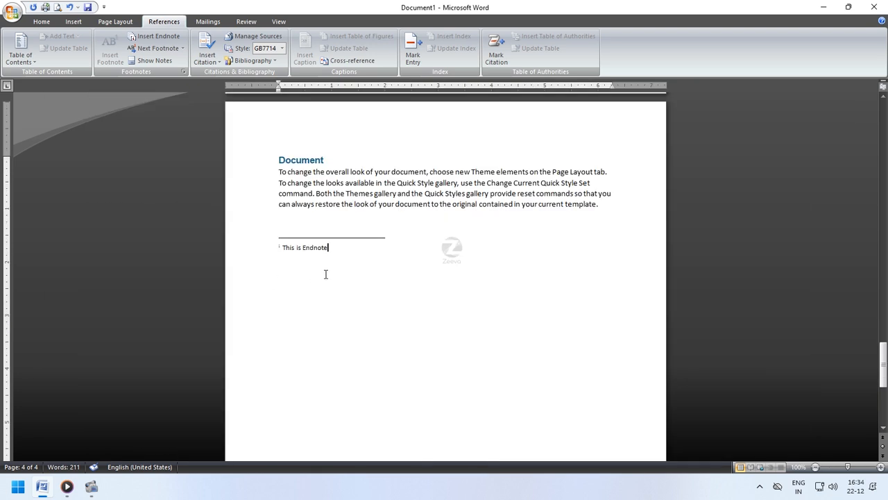
left_click_drag(884, 359, 875, 195)
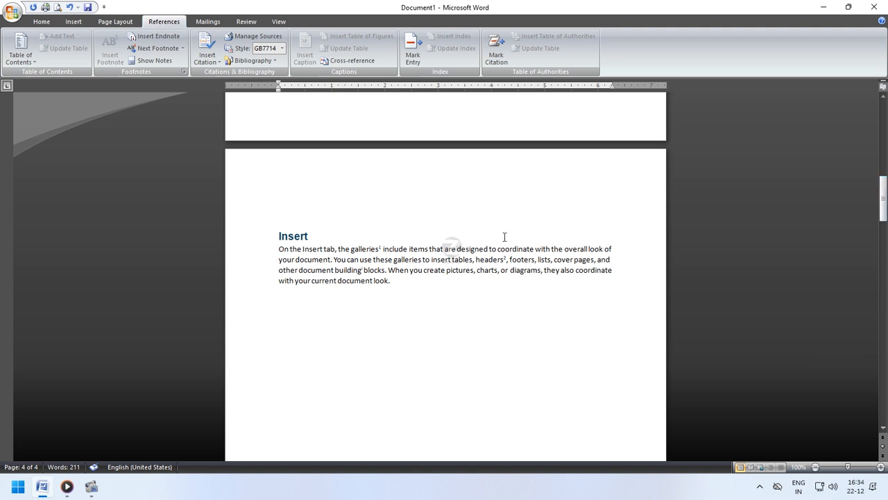
left_click(410, 270)
scroll(410, 270, "up", 7)
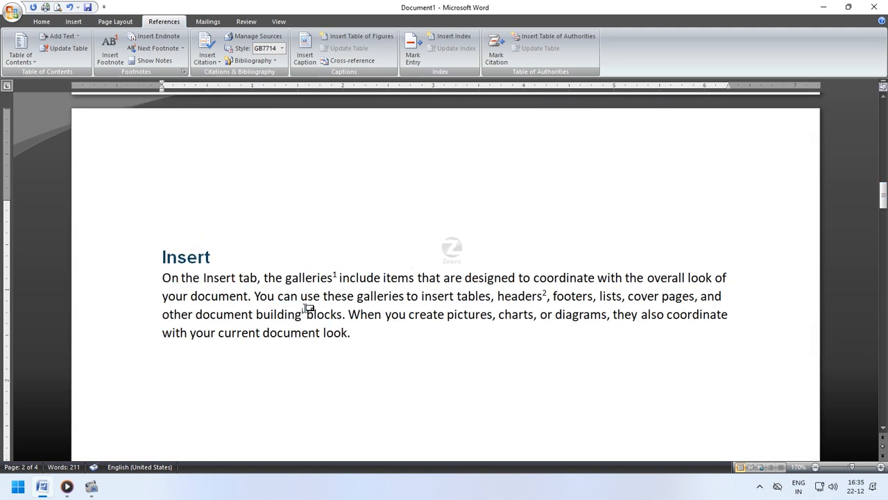
mouse_move(299, 314)
scroll(367, 312, "down", 7)
scroll(367, 312, "down", 5)
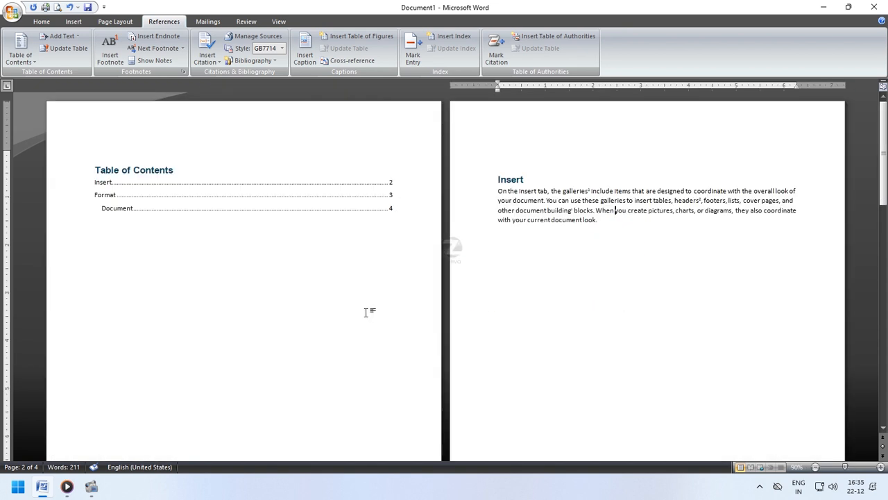
scroll(366, 312, "up", 5)
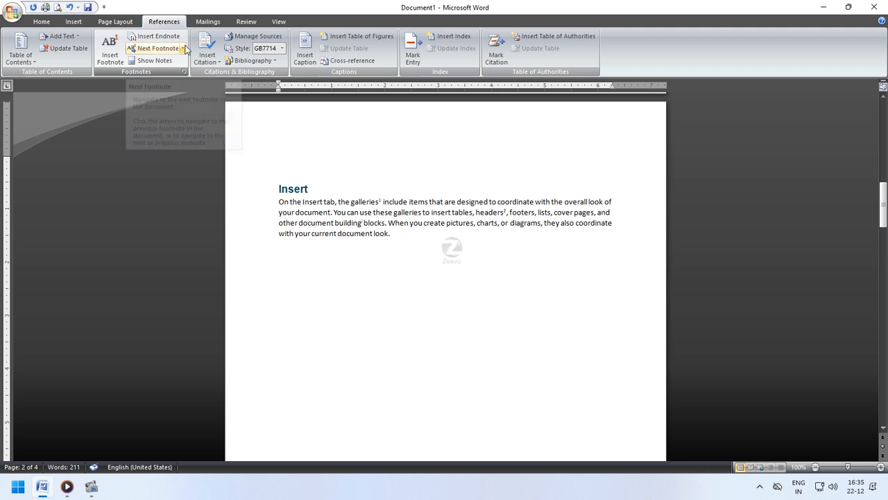
Step: Go to the previous footnote reference, then open the choice between viewing the footnote or endnote area and dismiss it
left_click(183, 49)
left_click(184, 79)
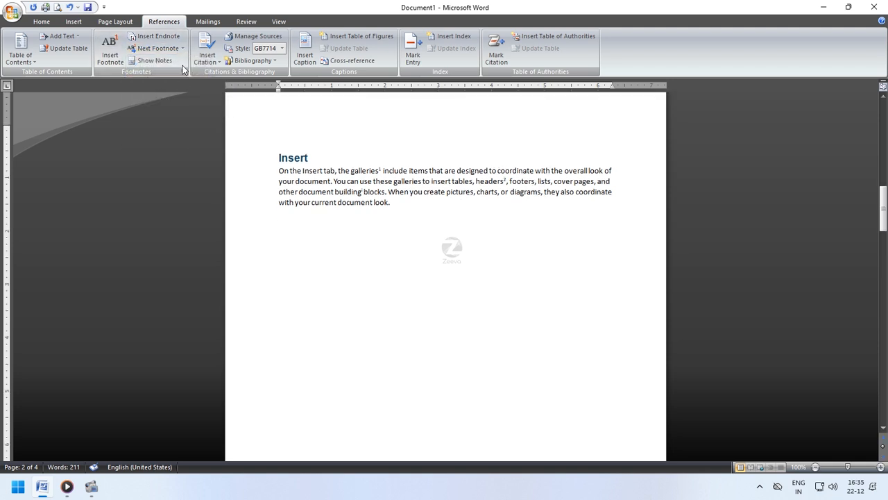
left_click(156, 62)
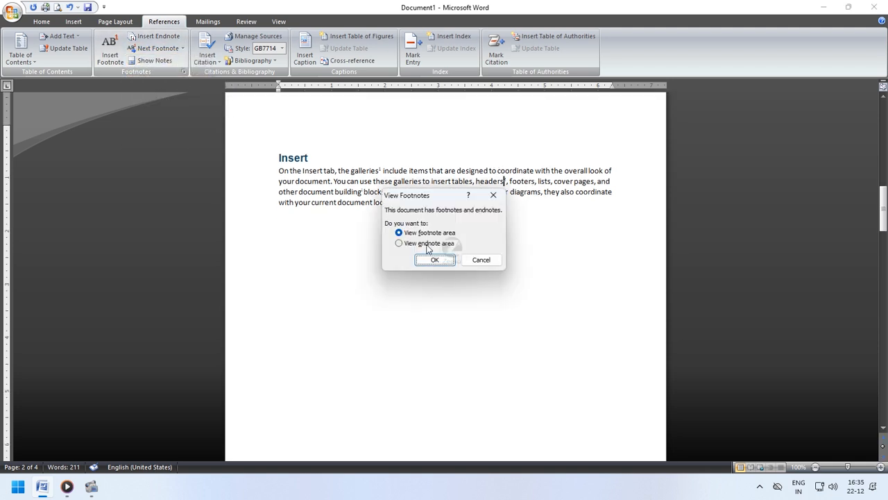
left_click(493, 195)
Step: Review the location and numbering settings for footnotes and endnotes, and close them without applying anything
left_click(184, 71)
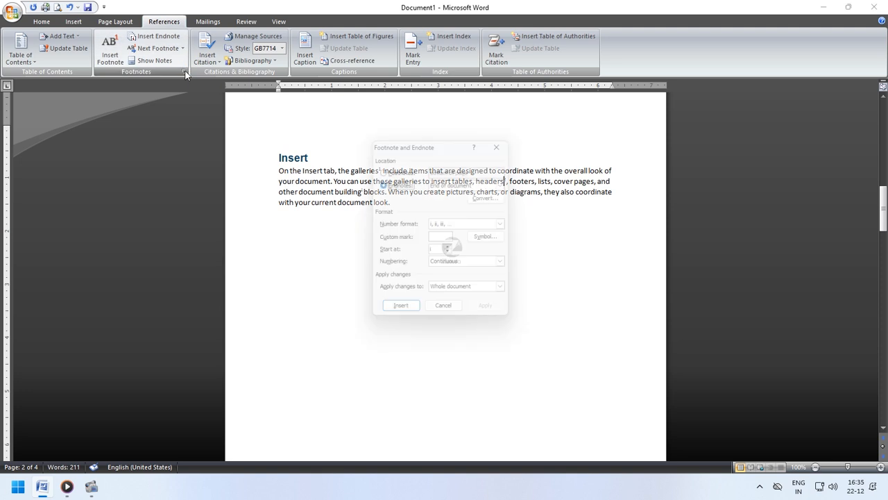
left_click_drag(411, 149, 607, 178)
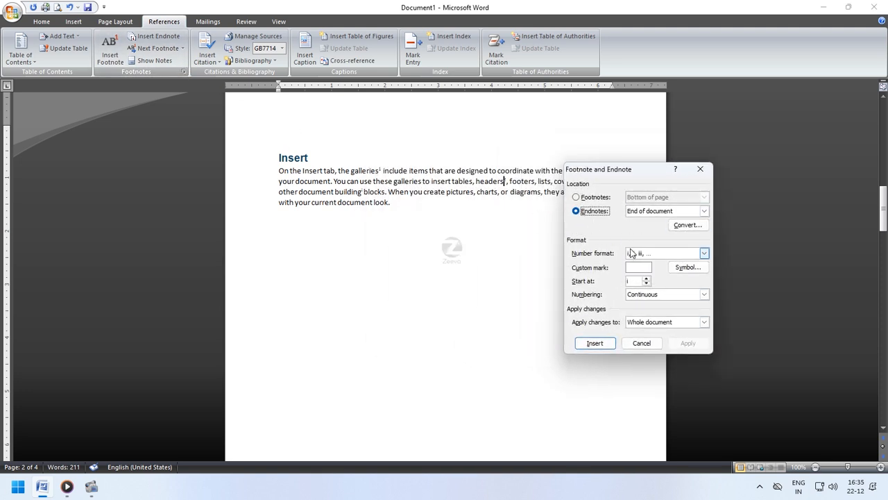
left_click(591, 199)
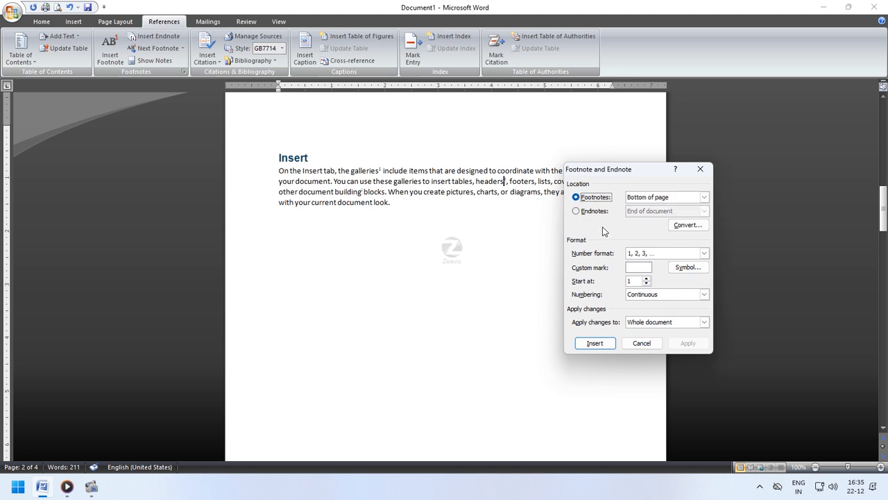
left_click(598, 216)
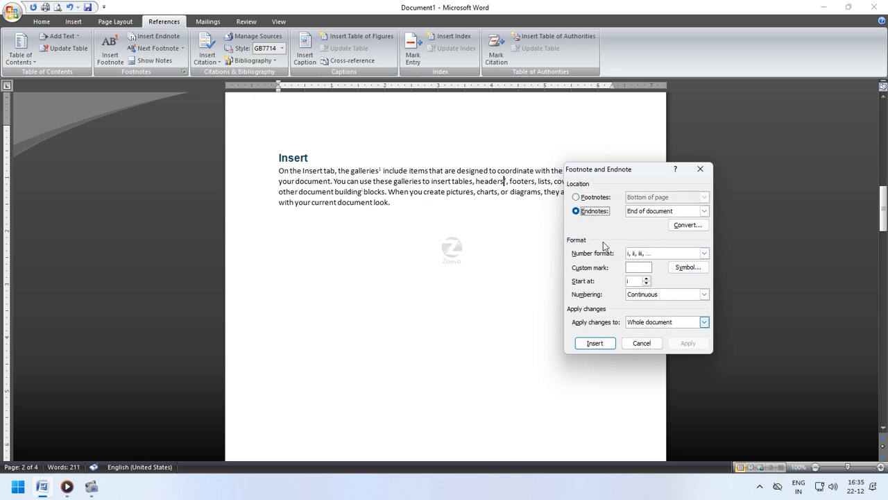
left_click(642, 343)
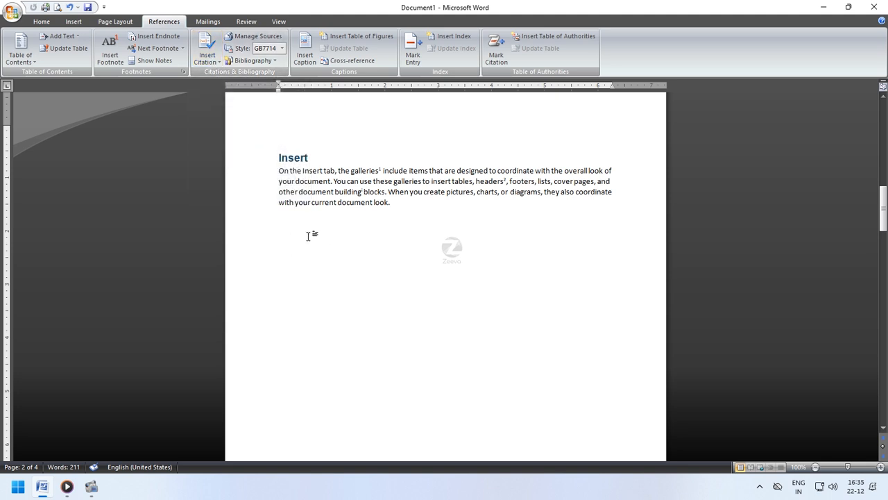
Step: Insert a citation below the "Insert" paragraph from a new book source: corporate author Zeeva, title ZCC, year 2025, city Kolkata, publisher ZCTP
left_click(213, 63)
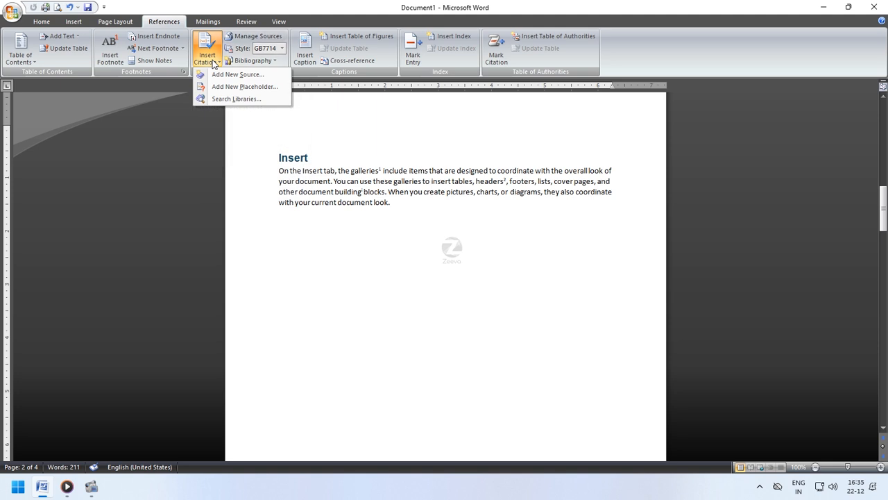
left_click(248, 79)
left_click(402, 191)
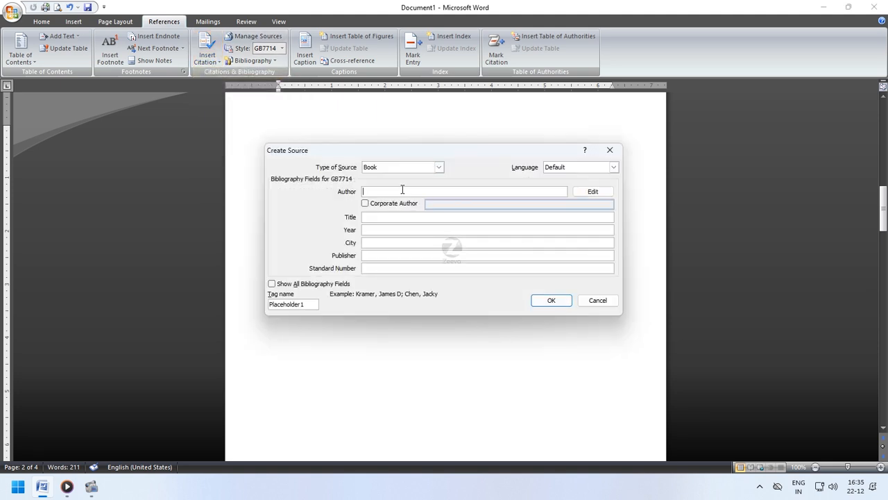
type("Zeeva")
left_click(365, 204)
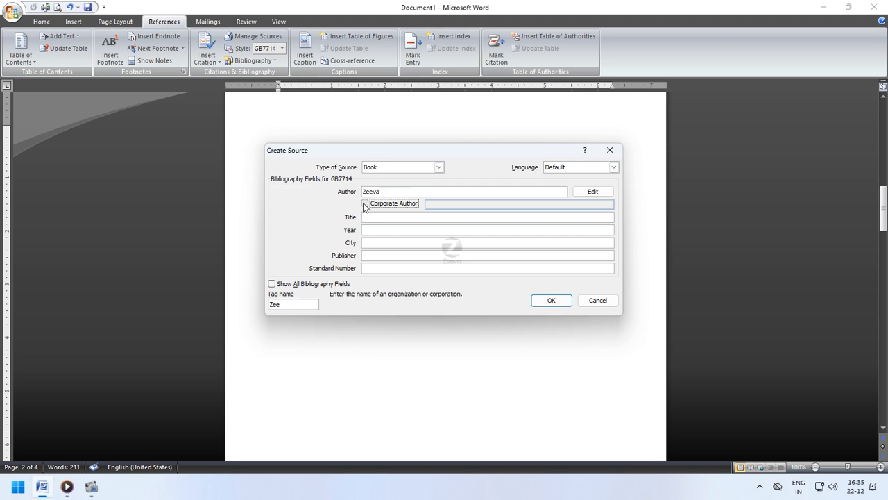
left_click(368, 219)
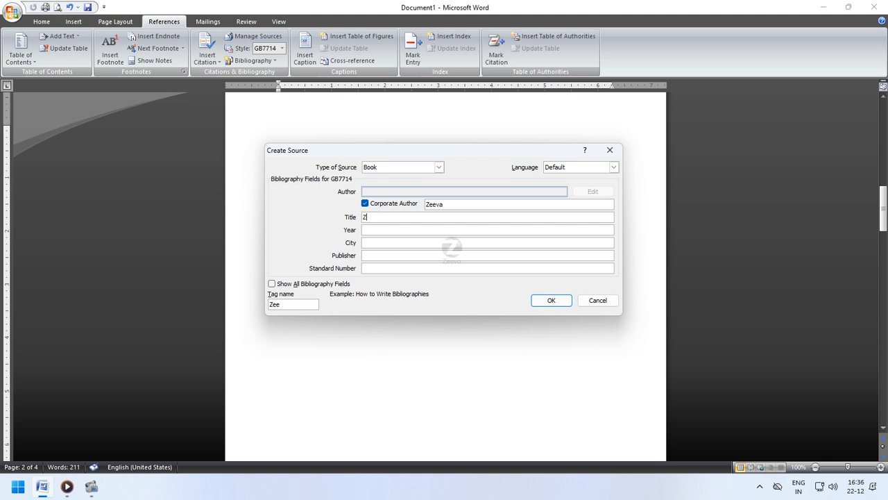
key("Tab")
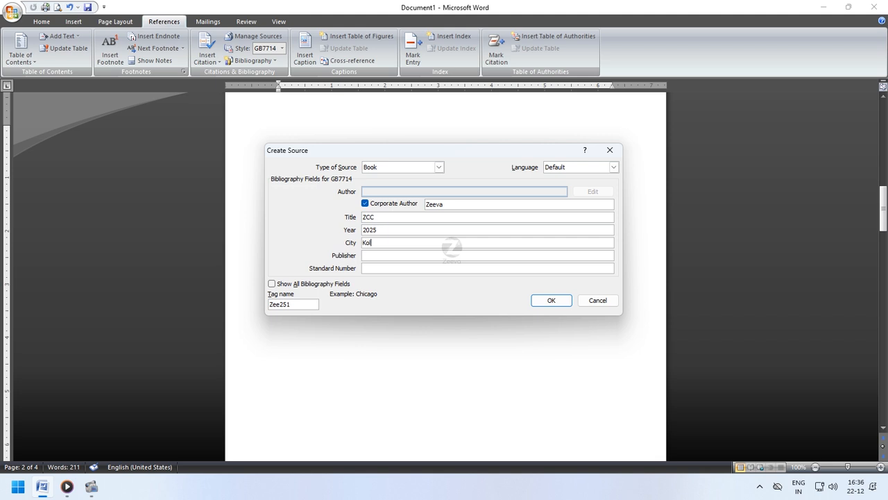
key("Tab")
key("Tab")
left_click(547, 299)
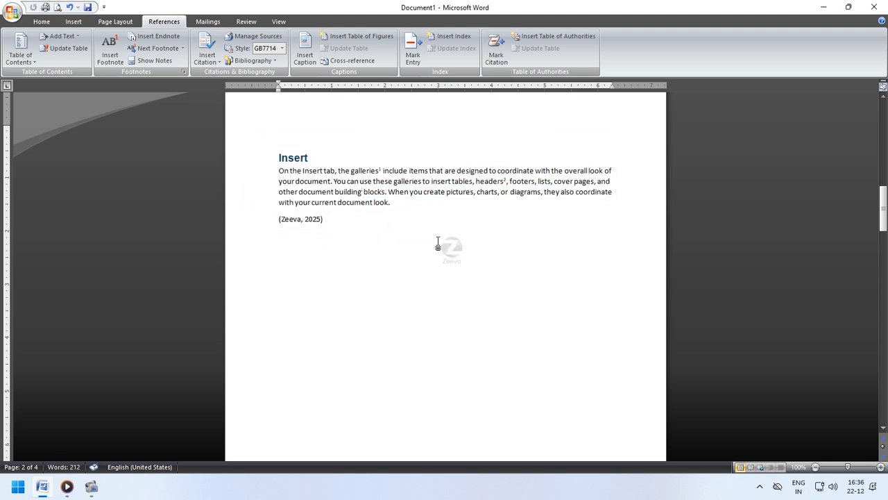
Step: Try the APA, Chicago and "ISO 690 - First Element and Date" styles on the inserted citation
left_click(282, 47)
left_click(259, 59)
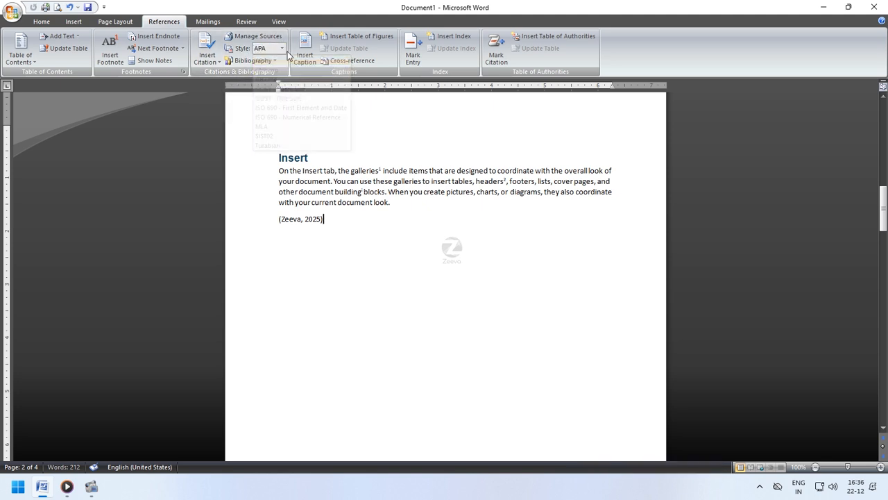
left_click(282, 47)
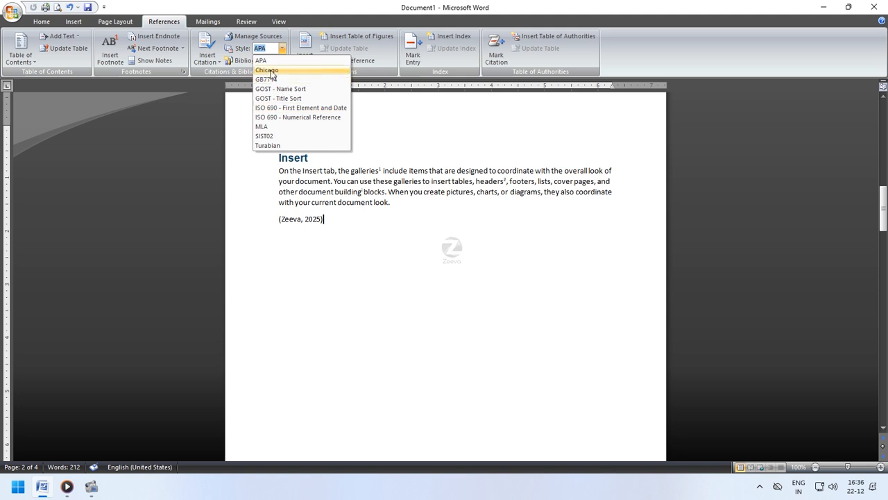
left_click(276, 70)
left_click(283, 48)
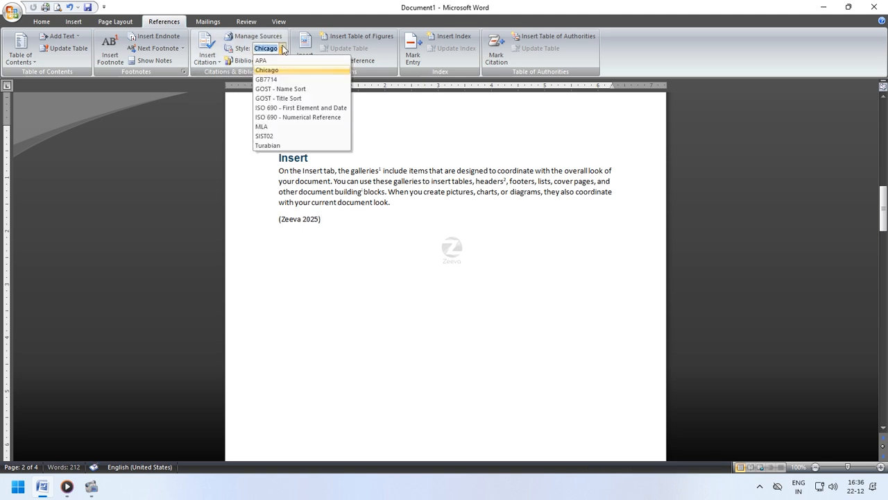
left_click(290, 108)
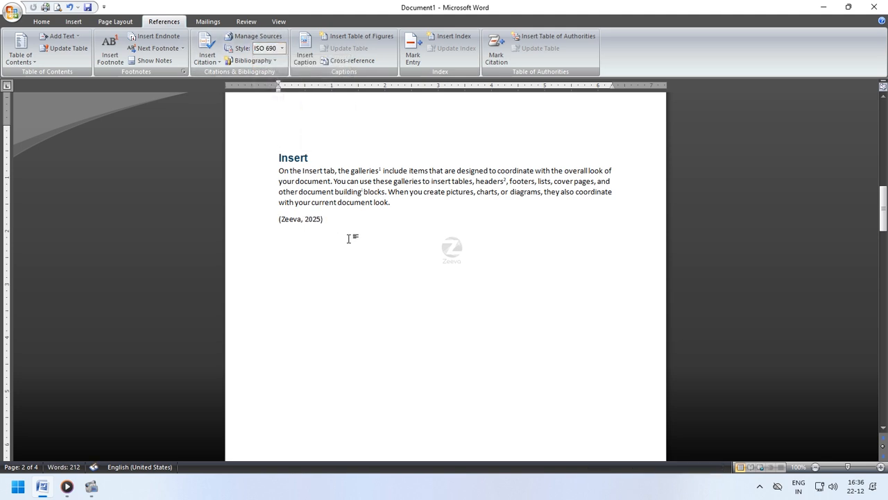
left_click(283, 48)
left_click(271, 109)
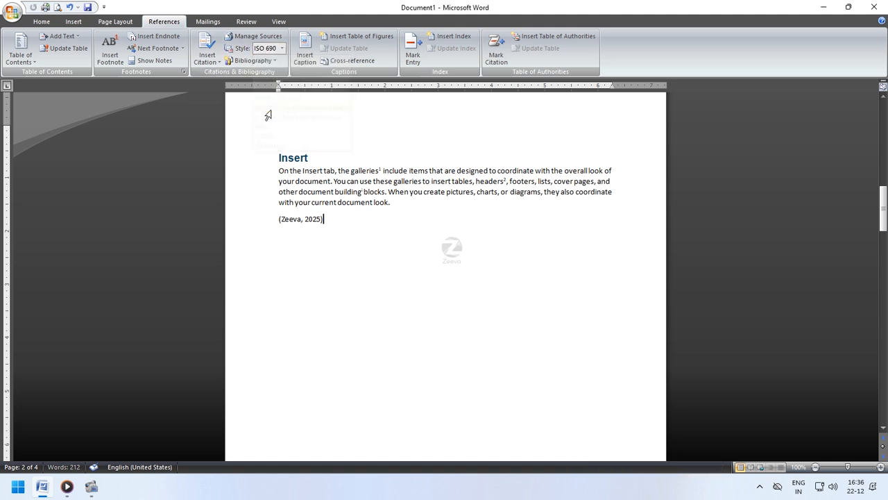
Step: Set the citation style to Chicago and insert the built-in Bibliography on a new line below the citation
left_click(282, 48)
left_click(267, 70)
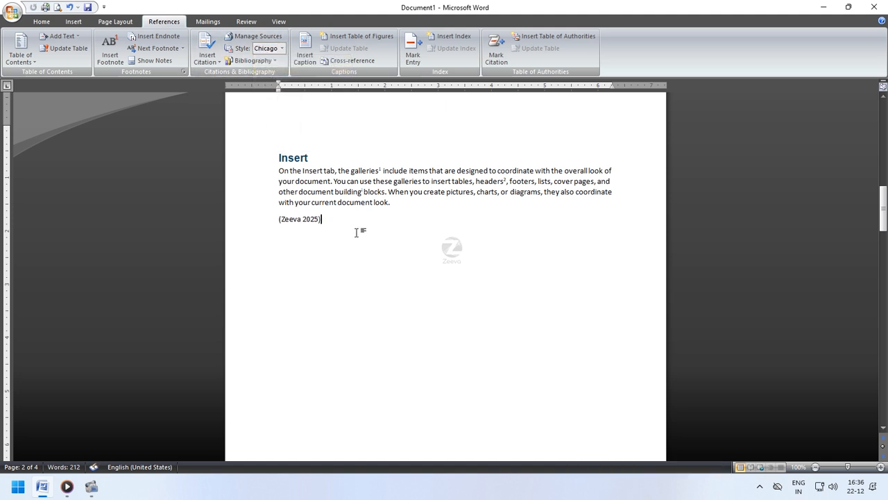
key("Return")
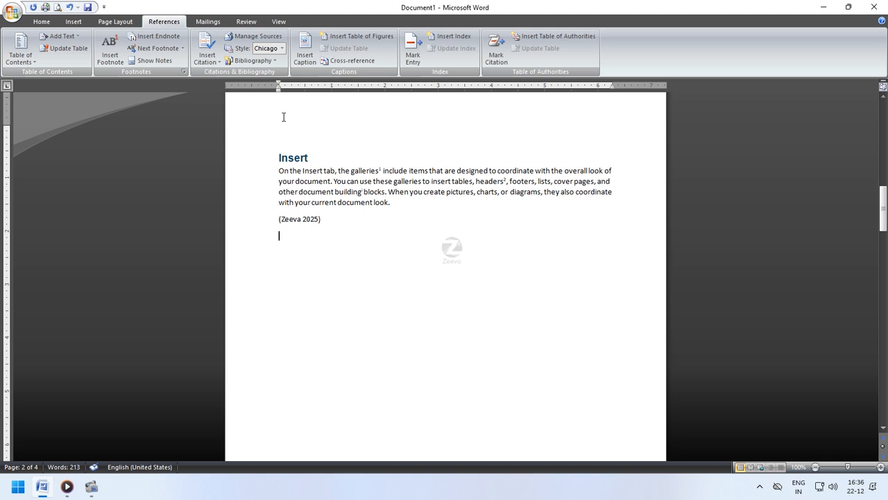
left_click(251, 61)
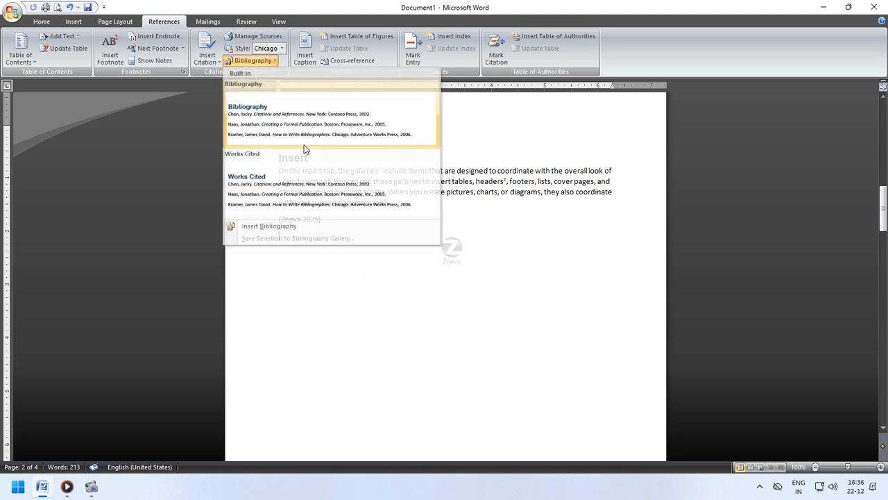
left_click(303, 141)
Step: Insert the built-in Works Cited list below the bibliography
left_click(253, 61)
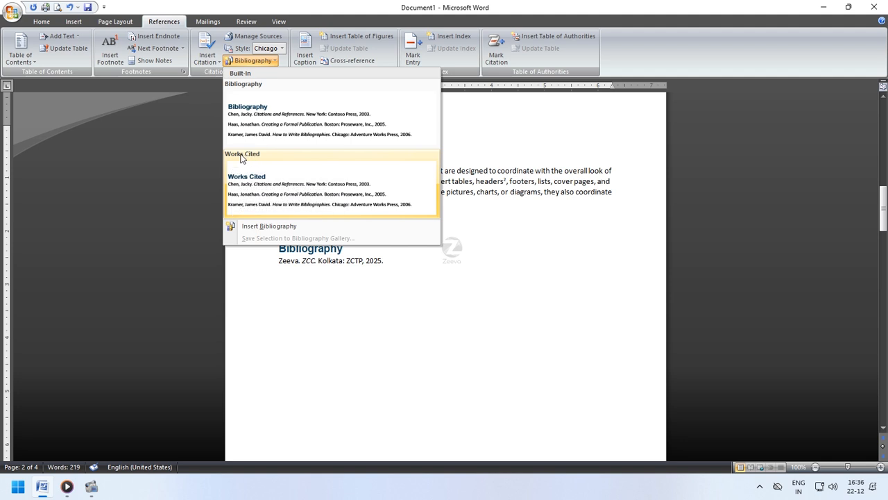
left_click(292, 198)
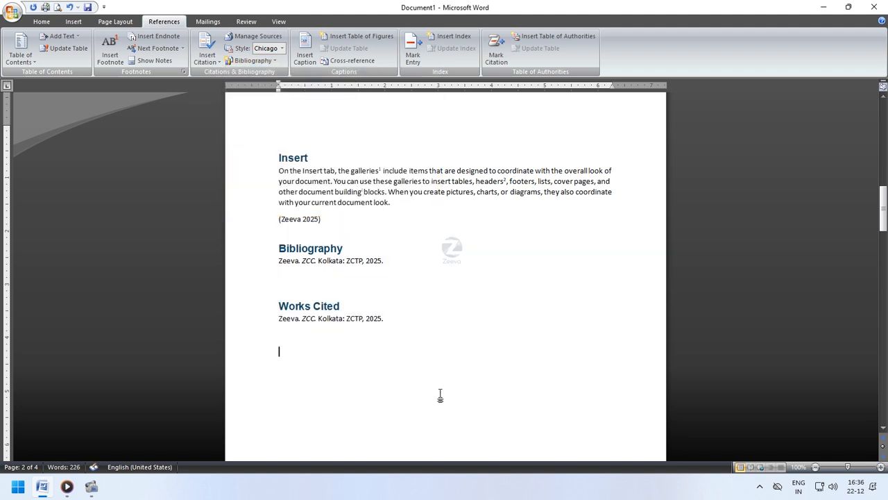
scroll(440, 394, "down", 2)
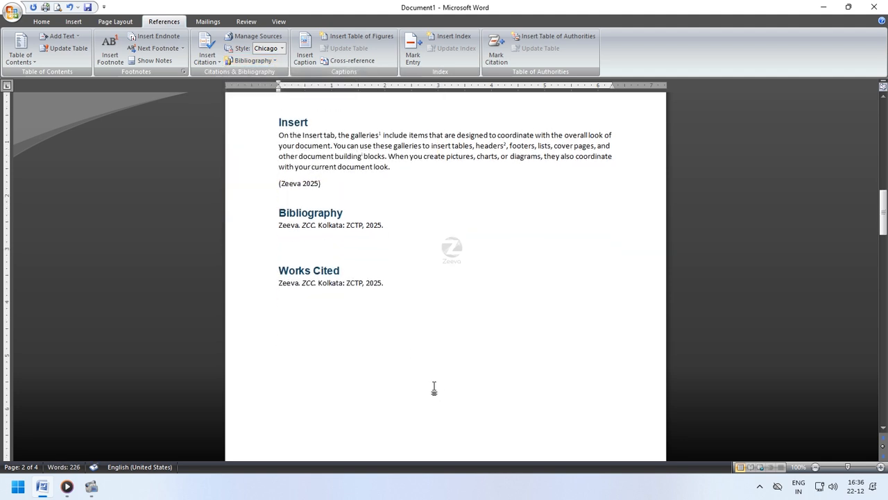
Step: Delete the entire contents of the document
scroll(294, 352, "down", 1)
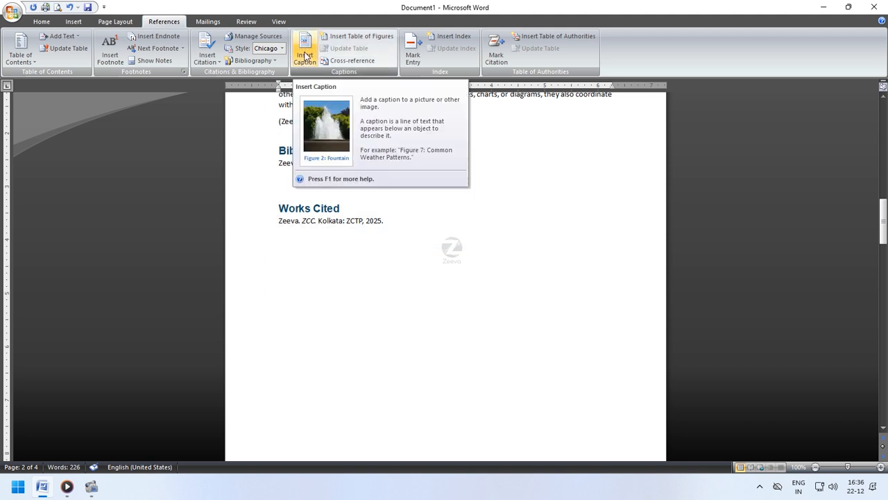
left_click(374, 282)
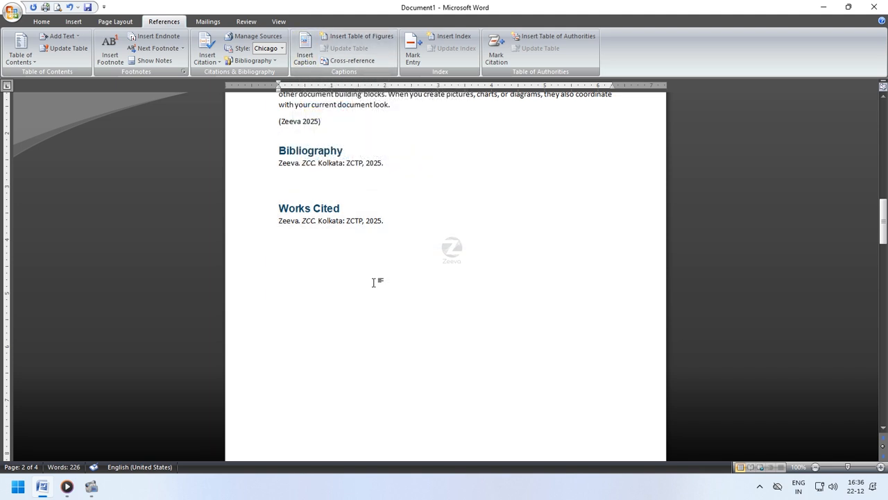
key("ctrl+a")
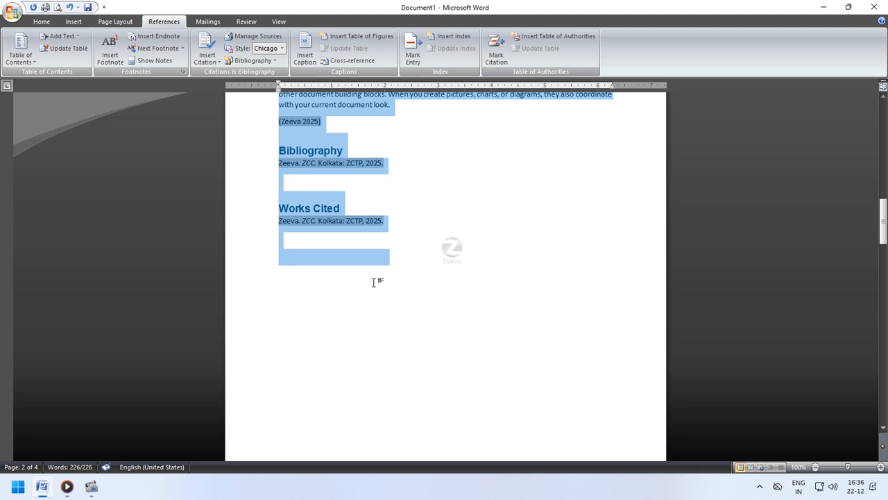
key("Delete")
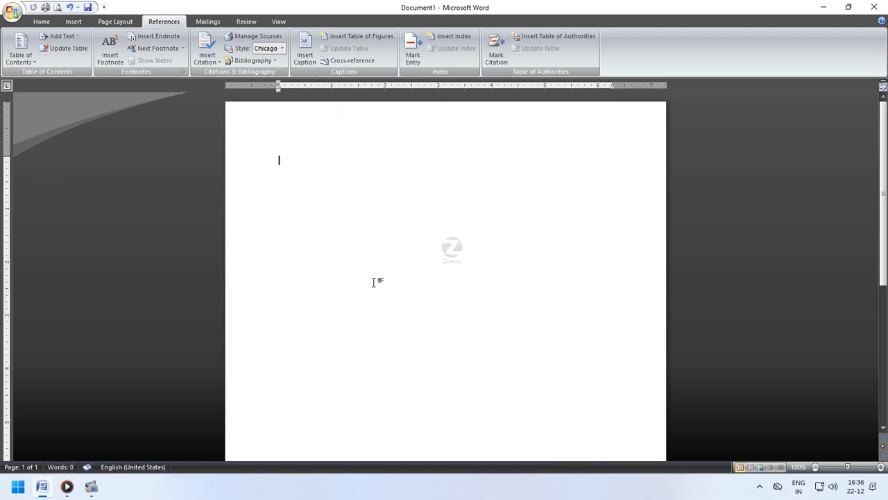
Step: Bring up the clip art collection and browse the clips for "computer"
left_click(73, 21)
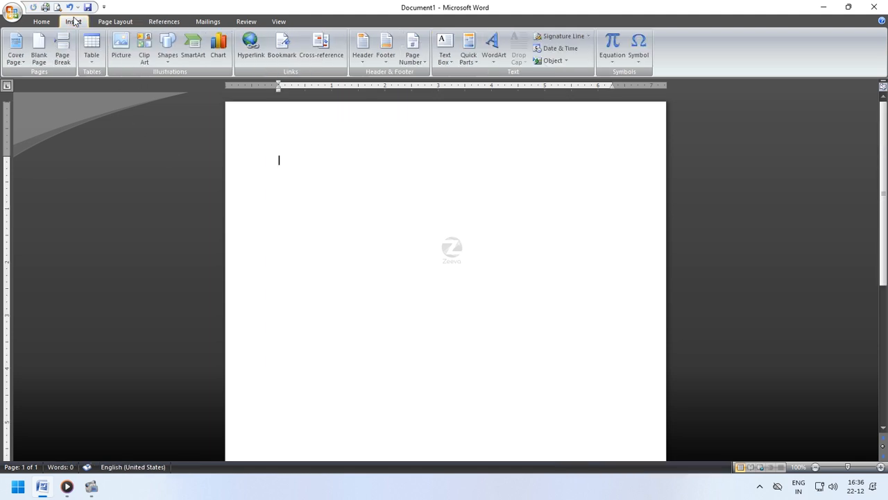
left_click(146, 54)
left_click(812, 111)
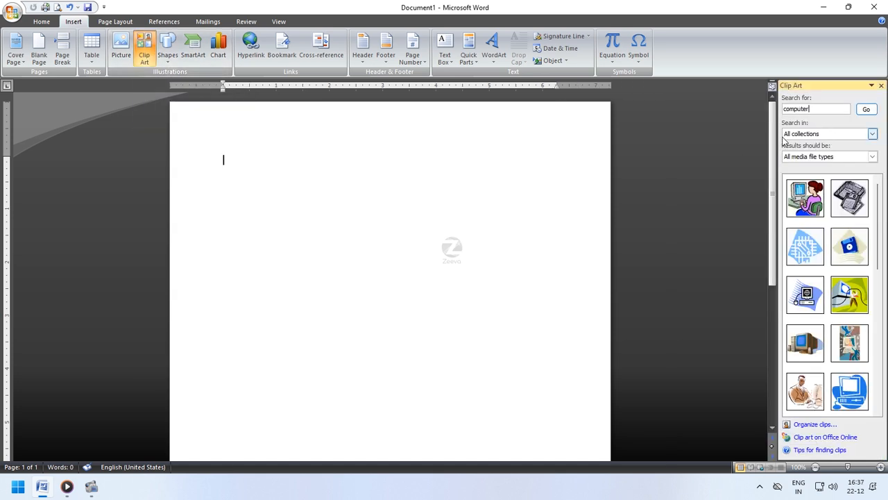
left_click_drag(811, 109, 783, 111)
left_click(826, 112)
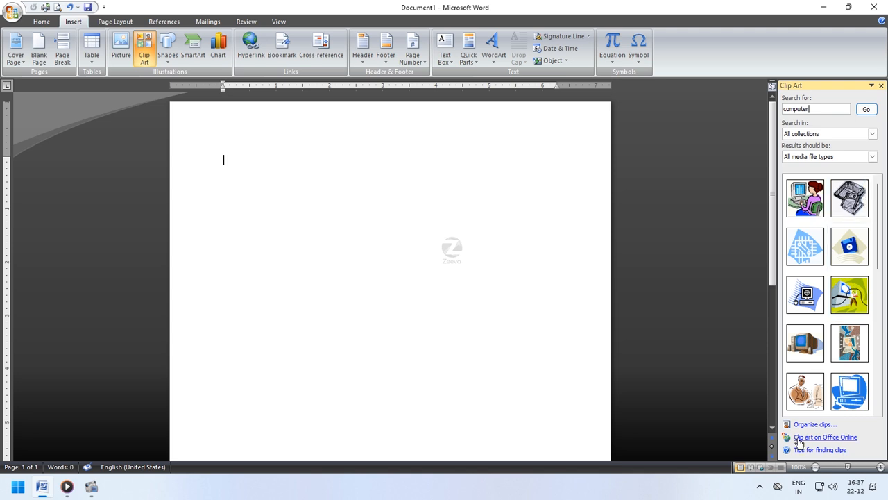
scroll(846, 264, "down", 5)
scroll(858, 301, "up", 3)
scroll(857, 301, "down", 3)
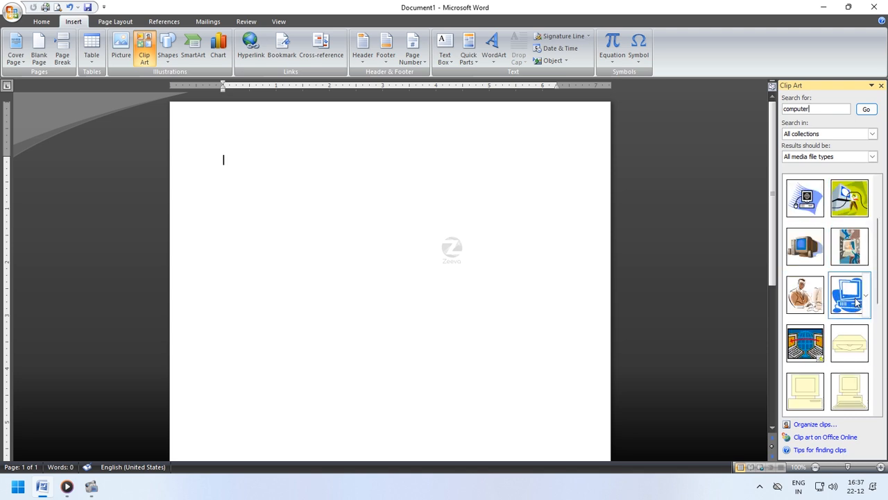
scroll(856, 303, "up", 1)
scroll(855, 302, "up", 4)
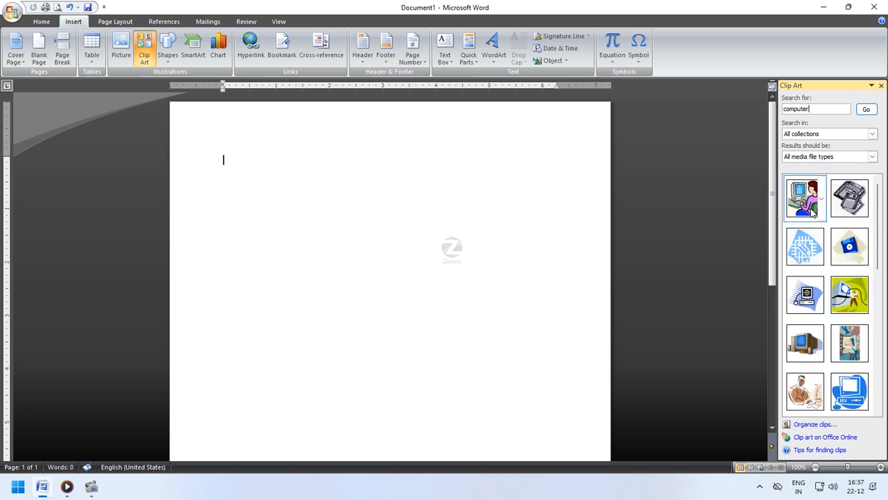
Step: Insert the clip art of the woman at a computer and, beside it, the blue clip with the black computer
left_click_drag(805, 199, 323, 235)
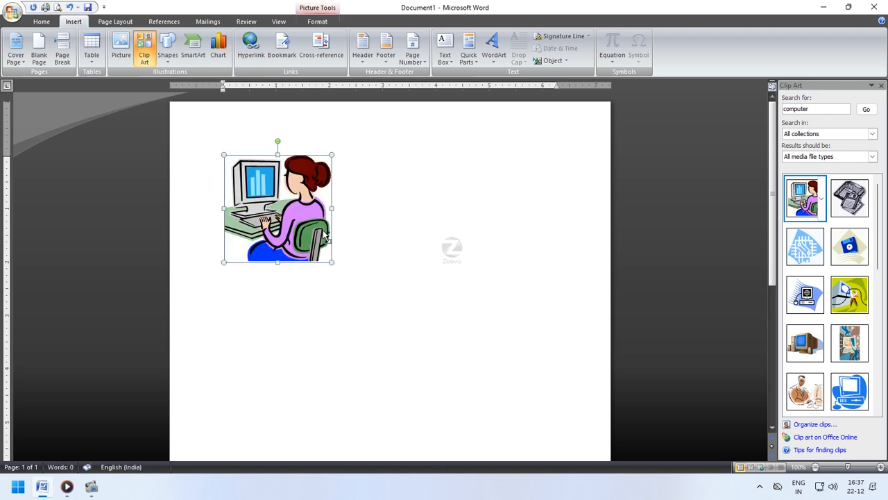
key("ctrl+z")
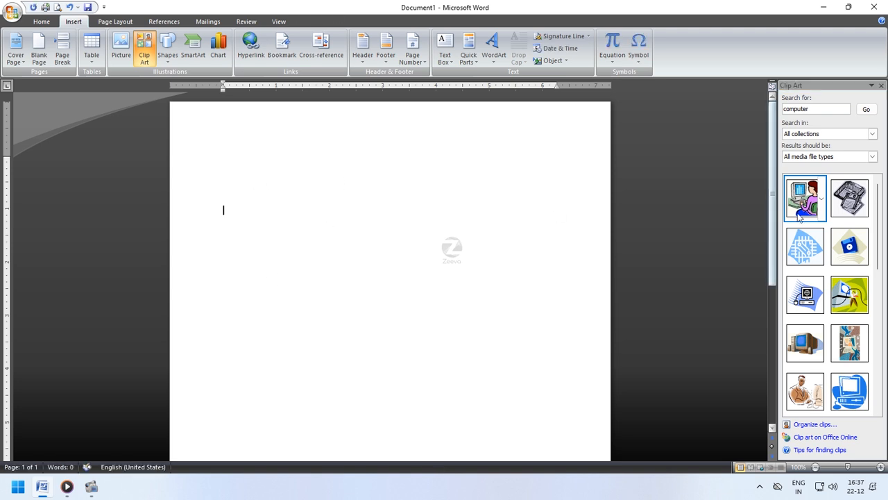
left_click_drag(800, 216, 333, 287)
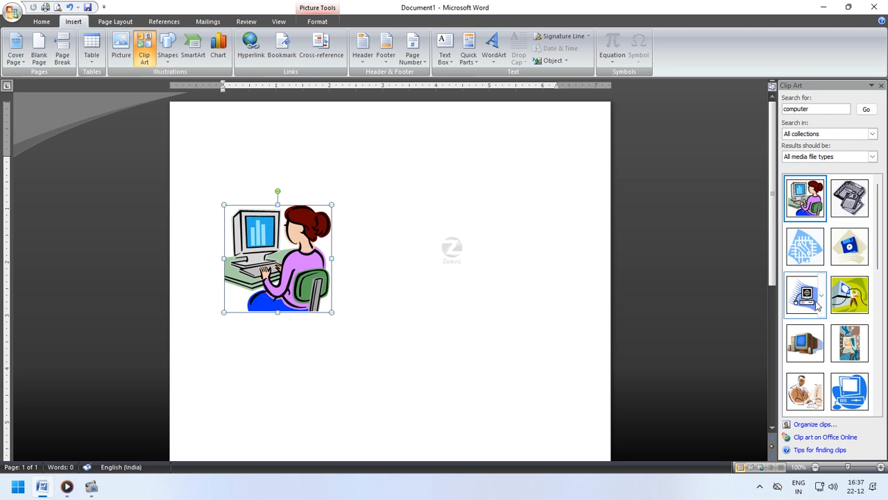
left_click_drag(817, 305, 482, 281)
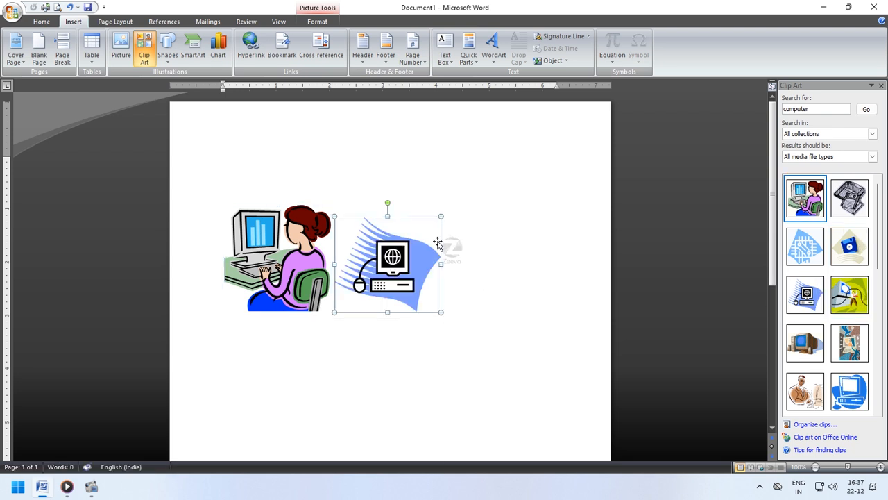
Step: Set the text wrapping of the blue computer picture to Through
left_click(317, 21)
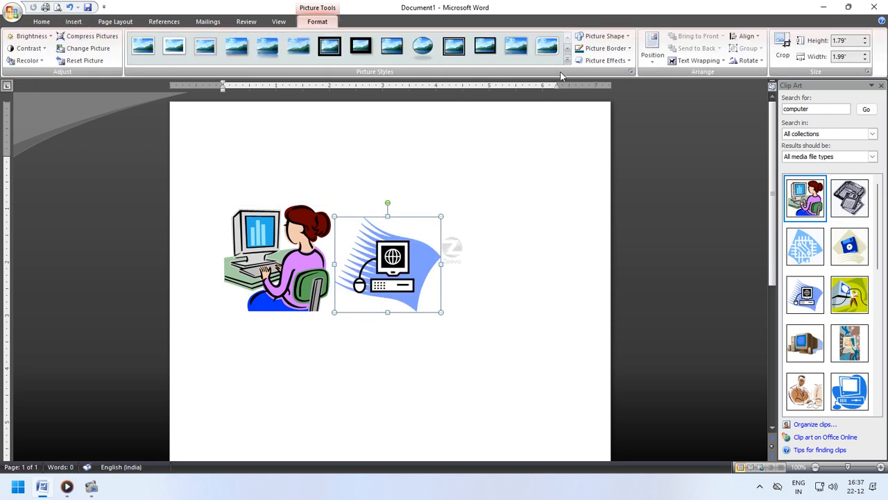
left_click(700, 61)
left_click(698, 148)
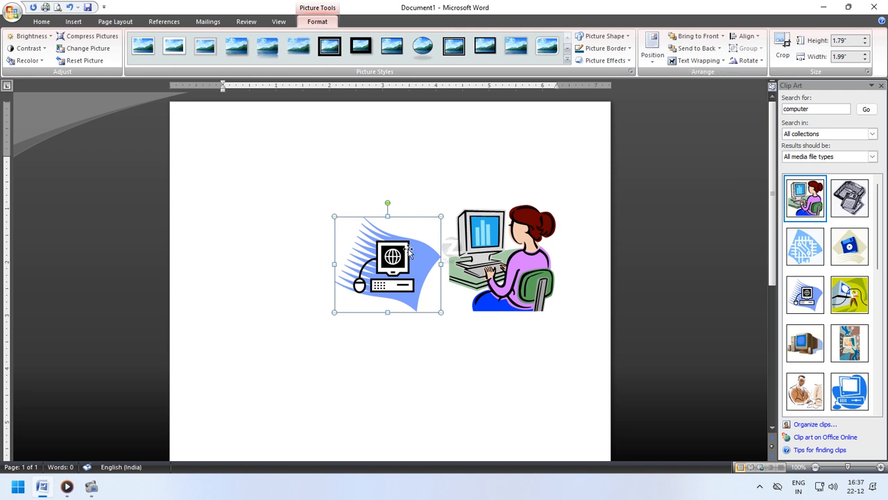
Step: Set the woman picture's text wrapping to Through and move it to the left of the blue computer picture
left_click(512, 250)
left_click(698, 60)
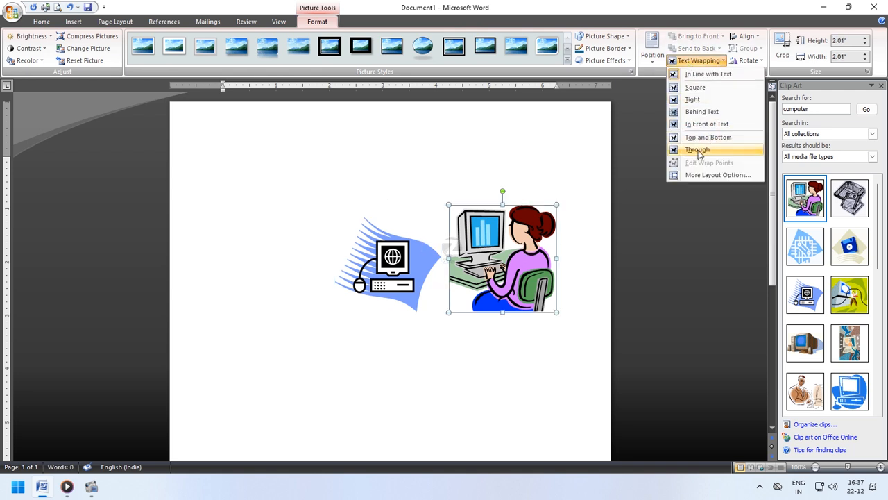
left_click(698, 150)
left_click_drag(496, 250, 265, 260)
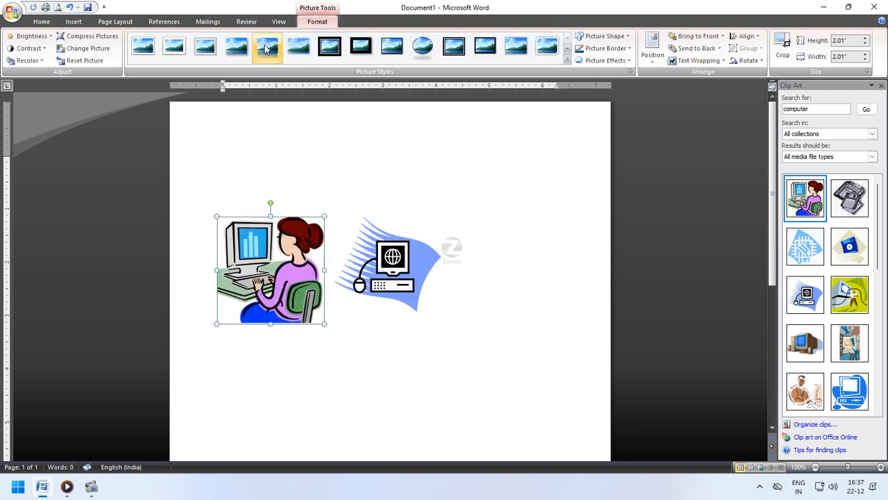
Step: Insert the caption "Figure 1" below the picture of the woman at the computer
left_click(167, 21)
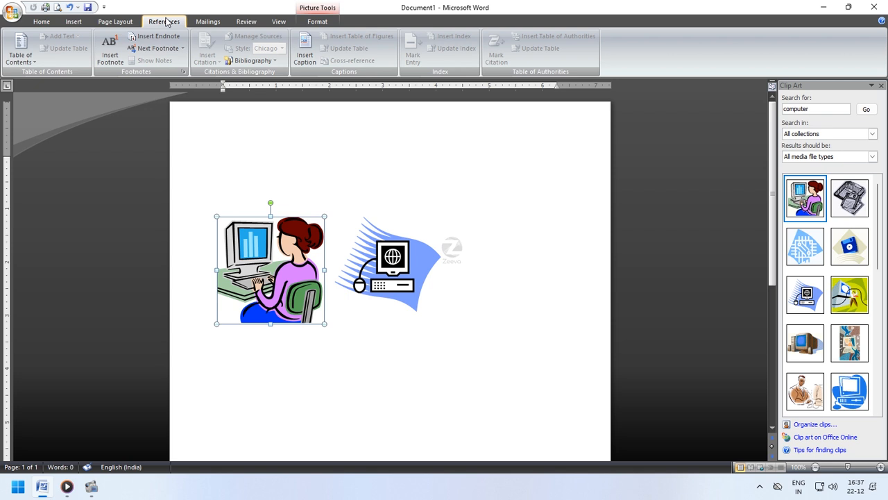
left_click(304, 52)
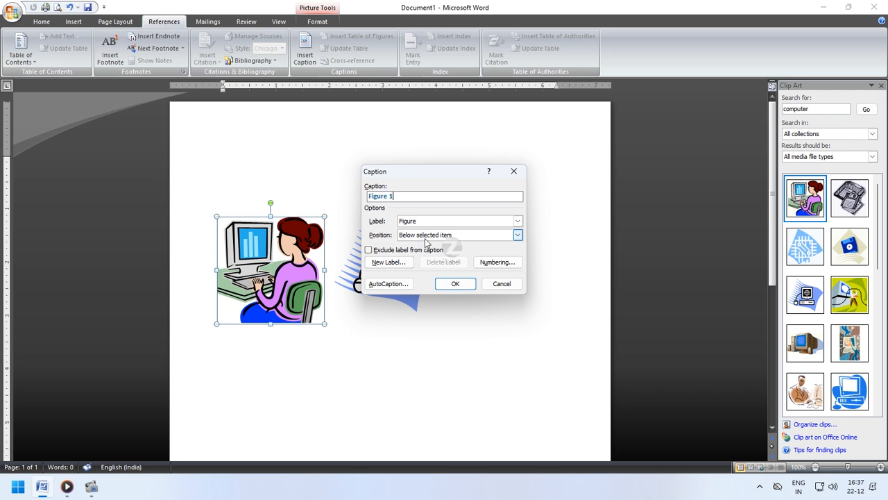
left_click(456, 283)
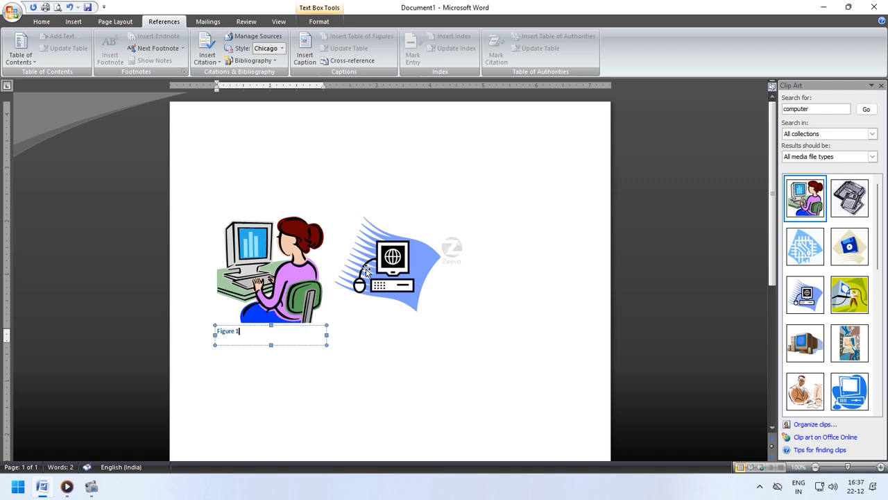
Step: Insert the caption "Figure 2" above the blue computer picture, with the position set to Above selected item
left_click(413, 276)
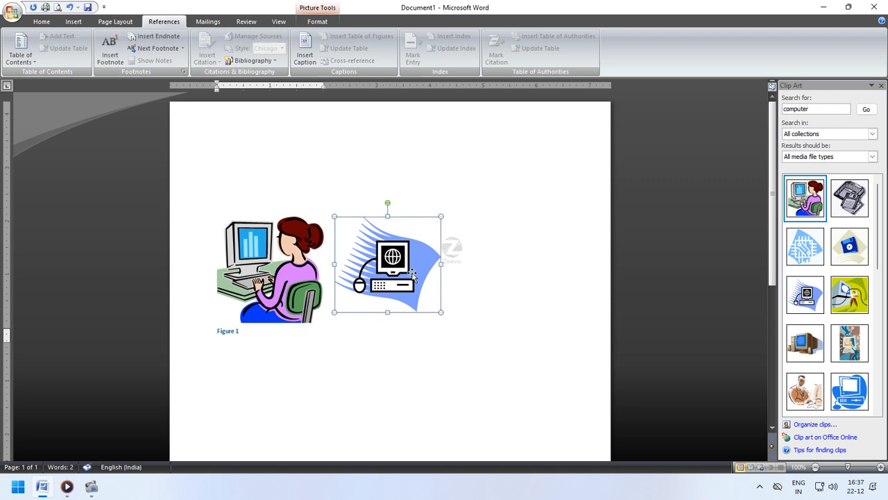
left_click(306, 58)
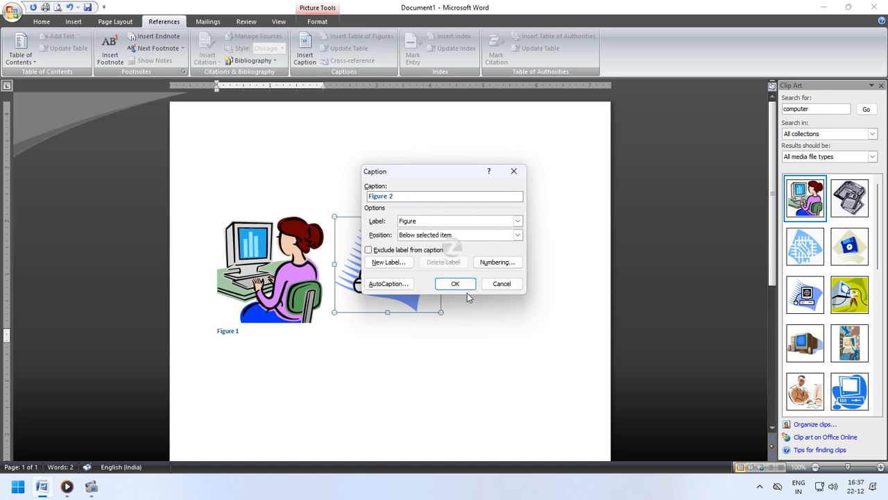
left_click(436, 236)
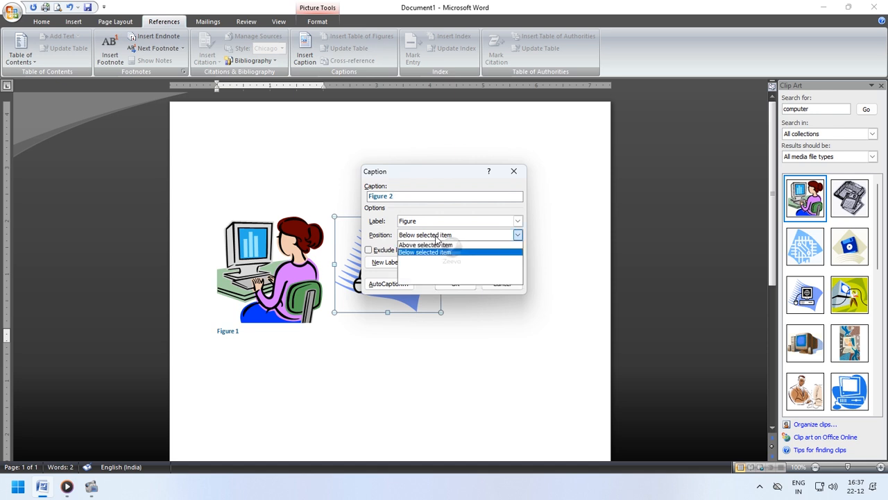
left_click(441, 246)
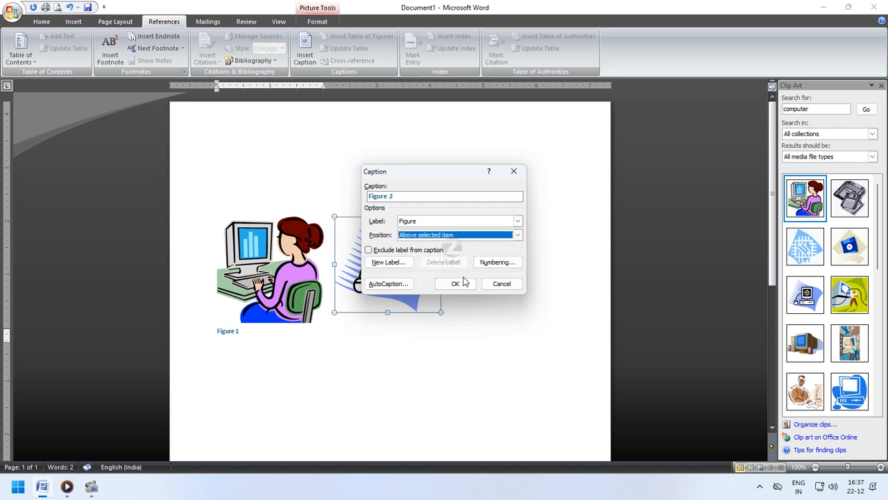
left_click(455, 284)
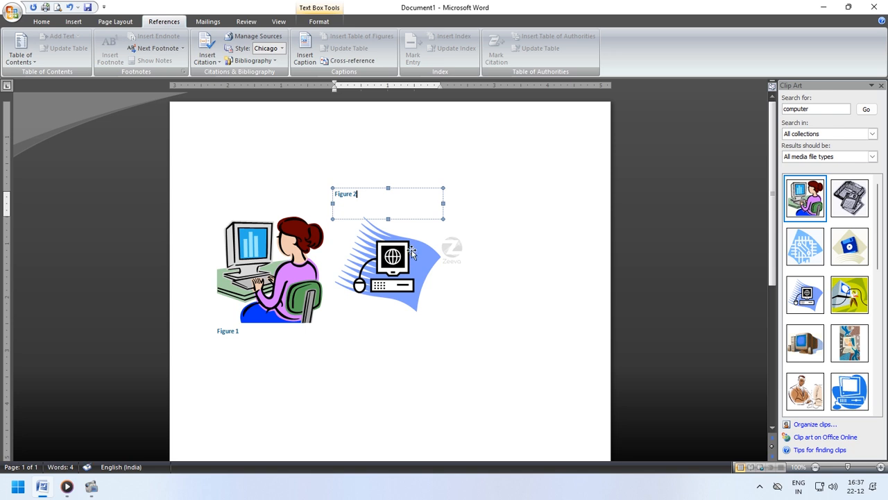
Step: Add three blank lines above the pictures and insert a table of figures there for the Figure label, using the default format
left_click(247, 160)
key("Return")
key("Return")
key("Return")
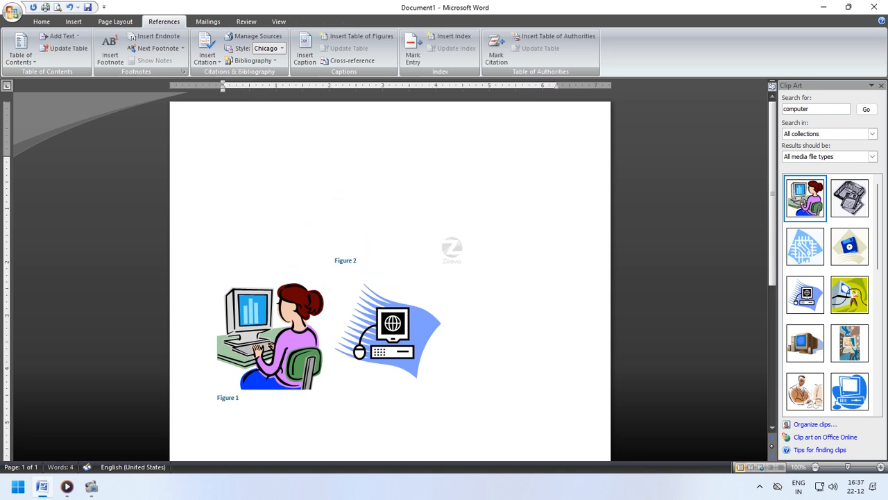
scroll(248, 161, "down", 4)
scroll(248, 161, "up", 2)
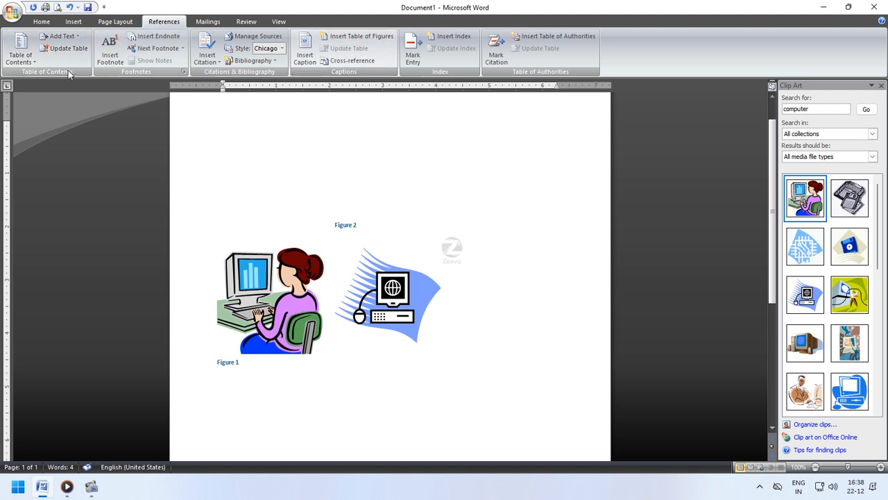
left_click(334, 38)
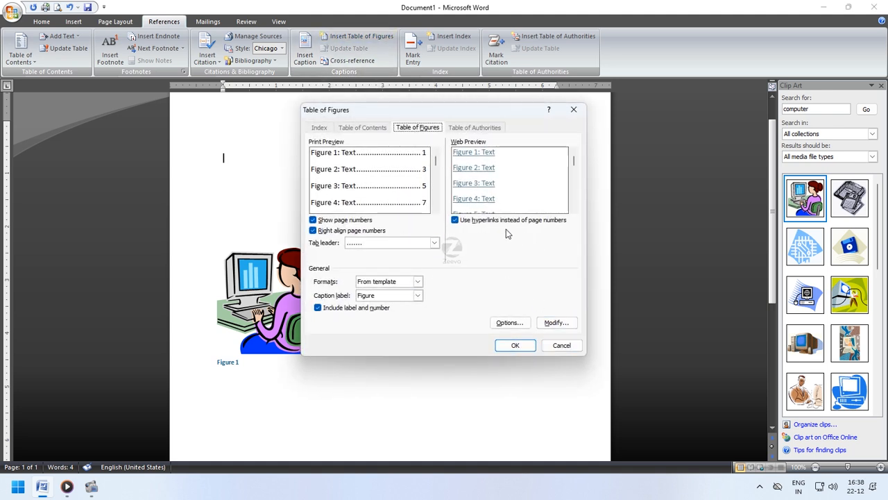
left_click(515, 344)
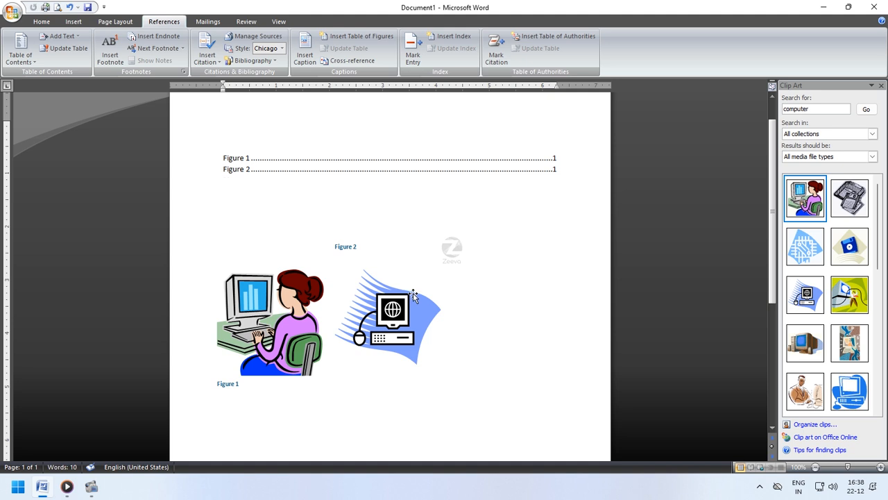
Step: Compare the table of figures with the captions and try to follow its Figure 2 entry to the captioned picture
scroll(413, 293, "down", 2)
scroll(414, 293, "down", 1)
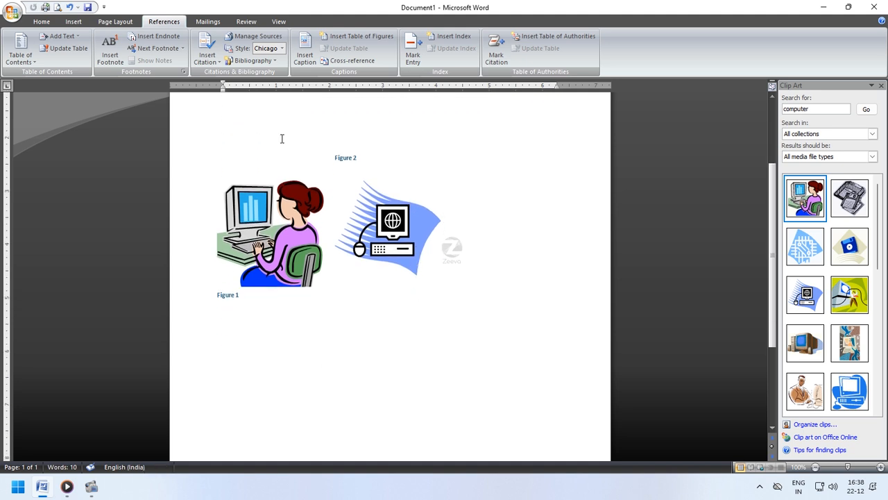
scroll(277, 127, "up", 4)
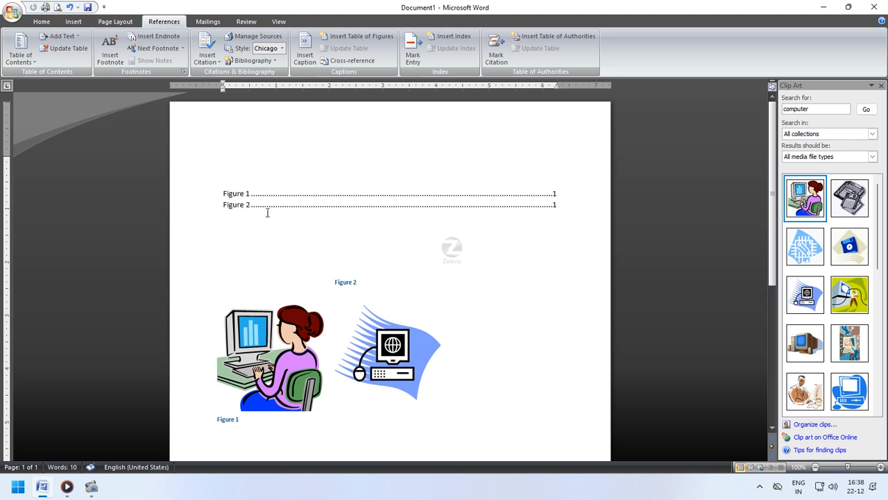
left_click(268, 206)
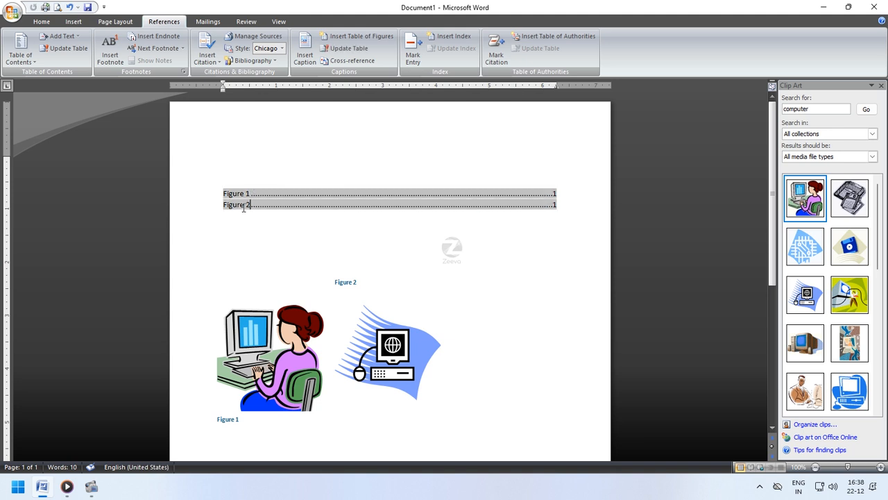
left_click(242, 208, "alt")
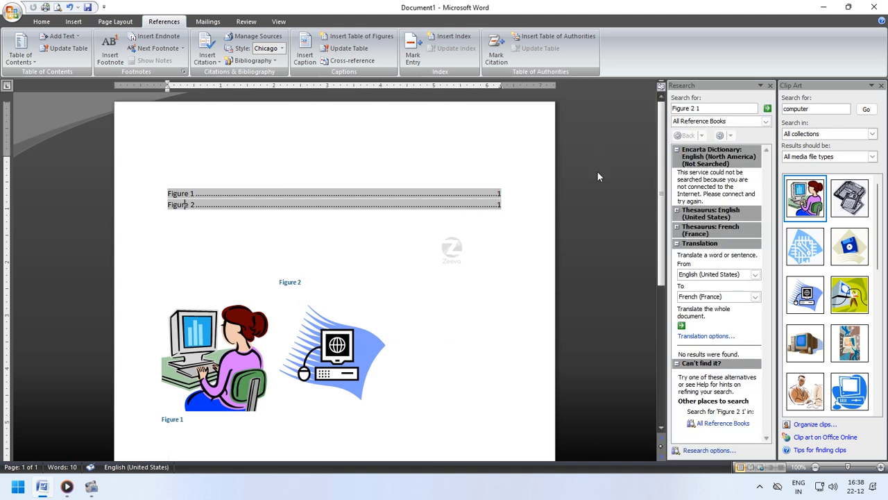
left_click(769, 85)
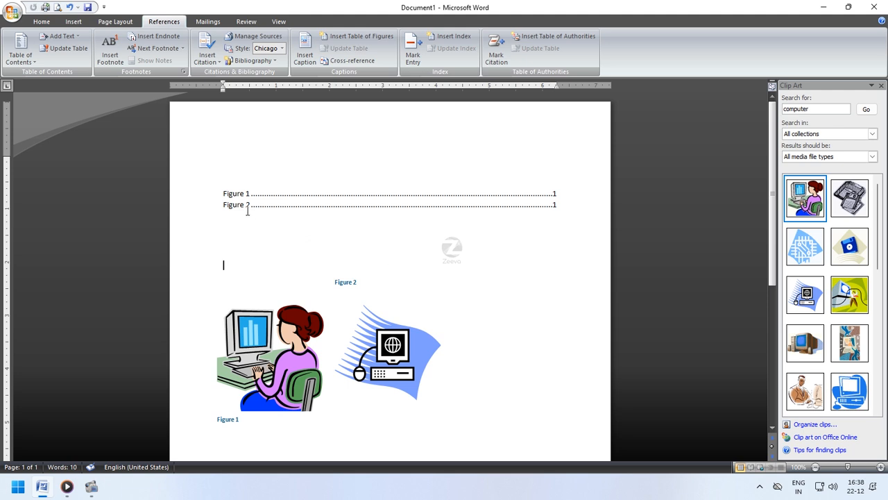
Step: Replace the word "Figure" with "Computer" in the caption above the blue computer picture
triple_click(345, 281)
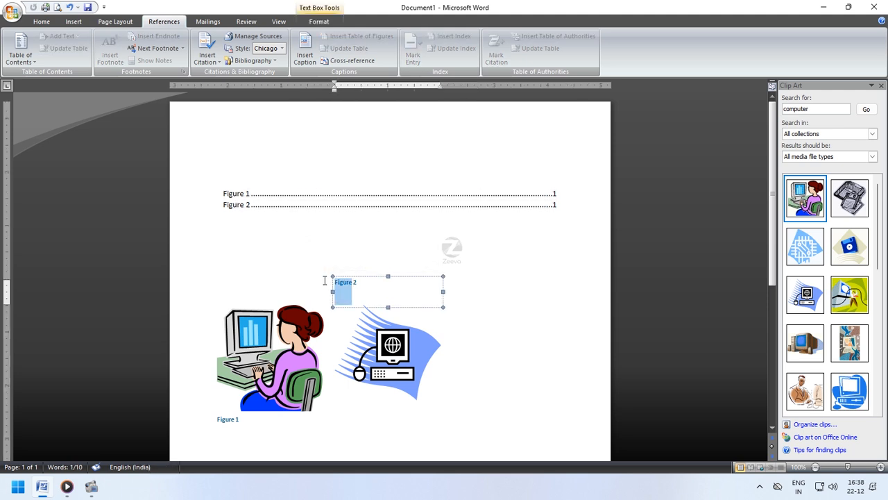
type("Compute")
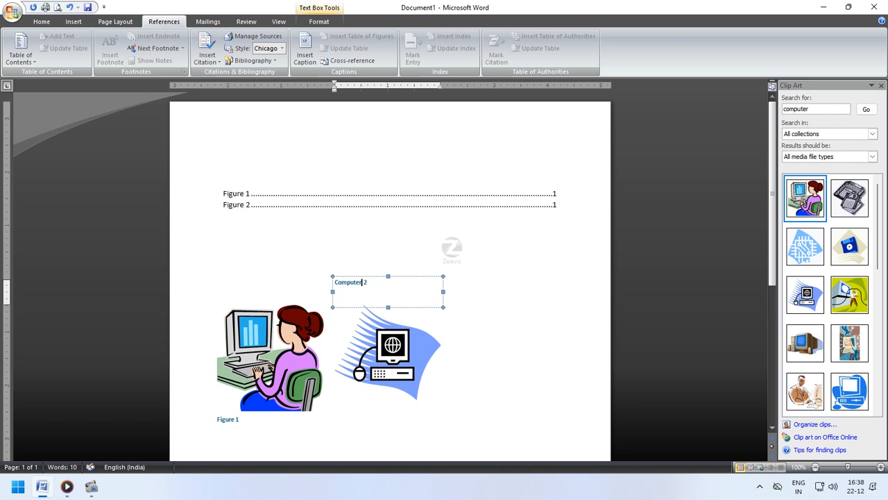
left_click(387, 252)
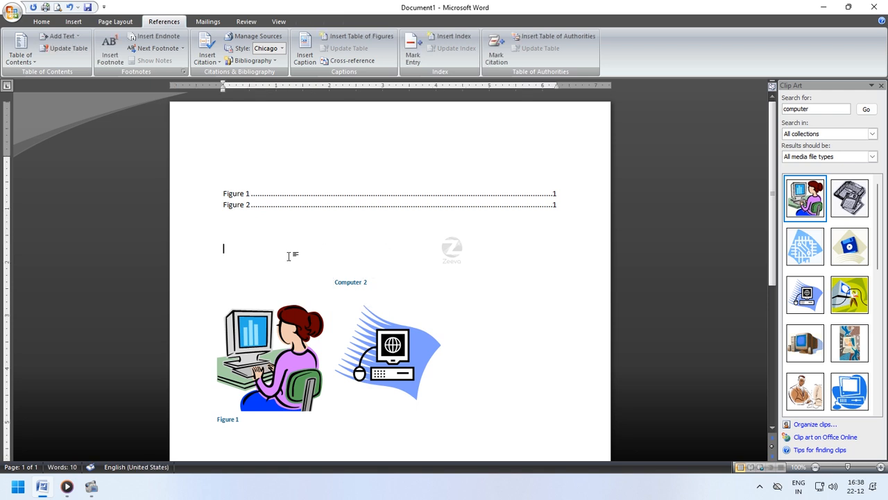
Step: Insert a page break between the table of figures and the captioned pictures
key("ctrl+Return")
scroll(289, 256, "up", 3)
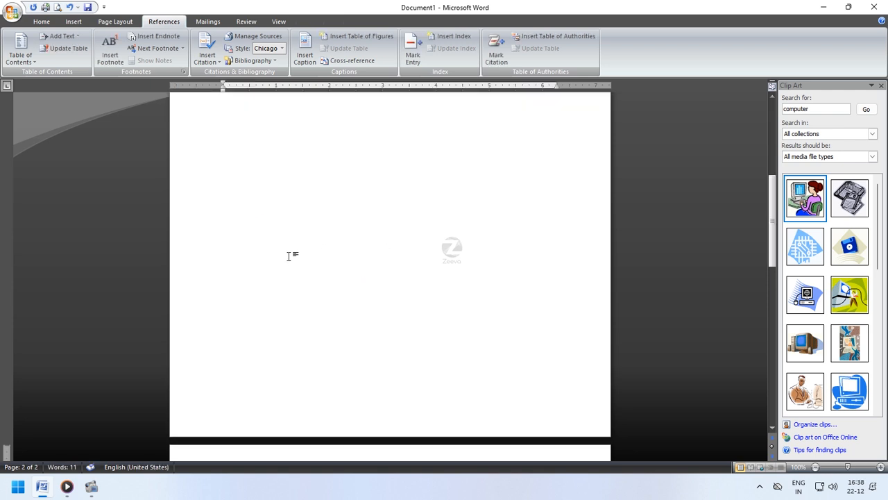
scroll(289, 256, "up", 1)
Step: Update the entire table of figures, including both its entries and page numbers
left_click(293, 212)
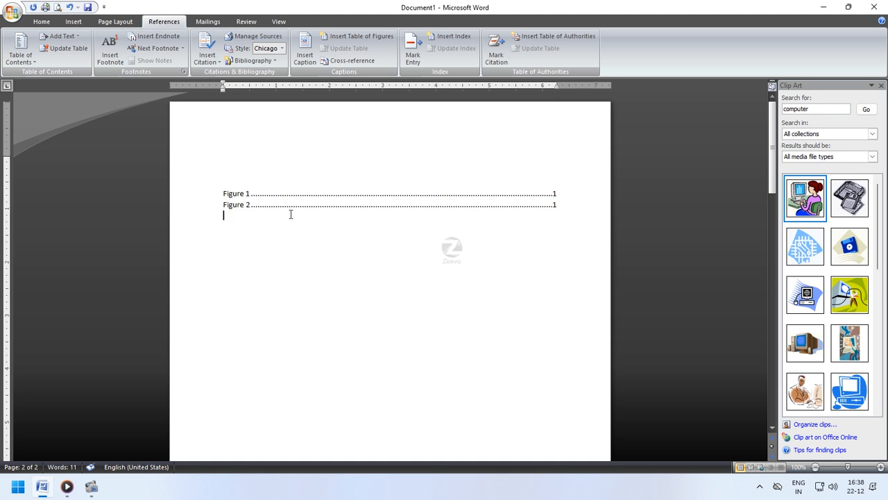
left_click(299, 204)
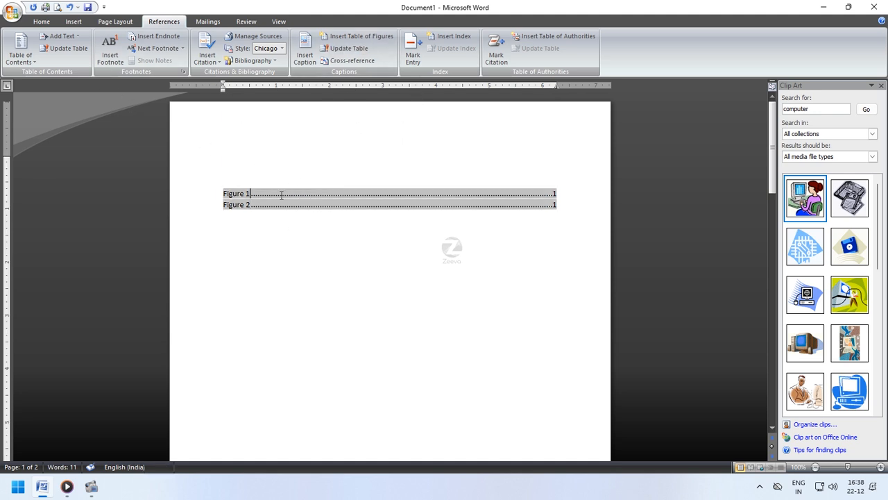
left_click(345, 48)
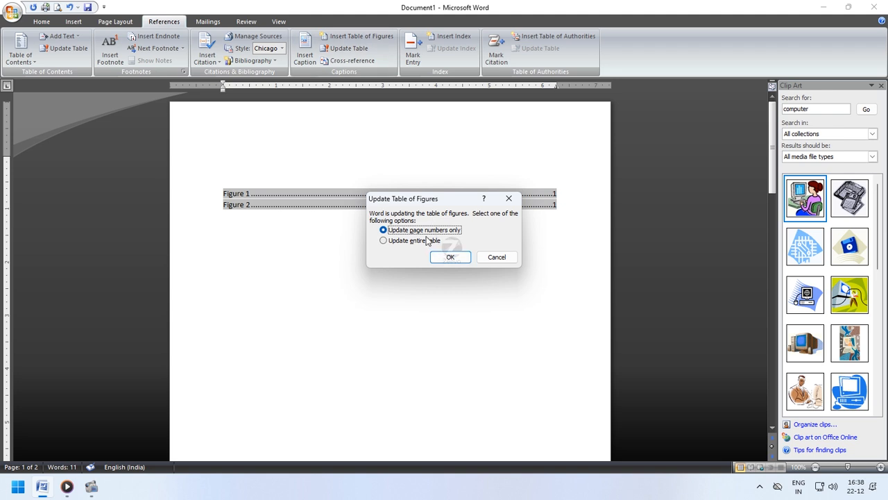
left_click(426, 240)
left_click(450, 257)
scroll(329, 299, "down", 10)
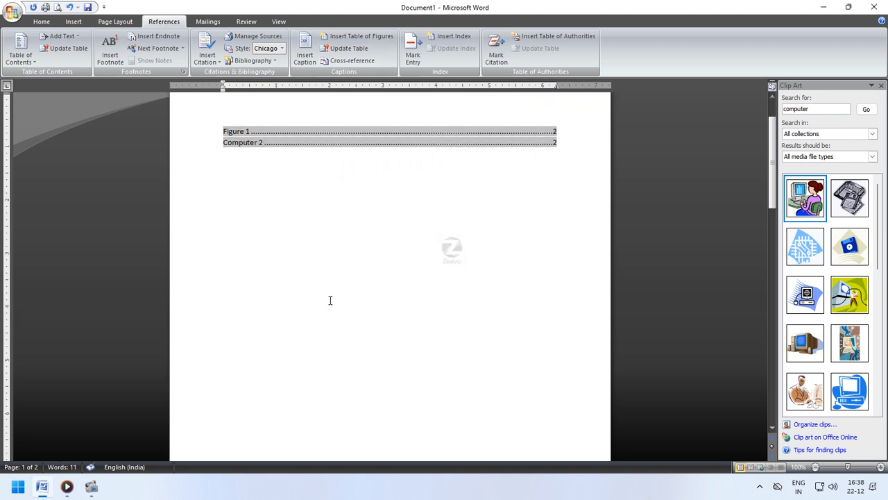
scroll(330, 300, "up", 10)
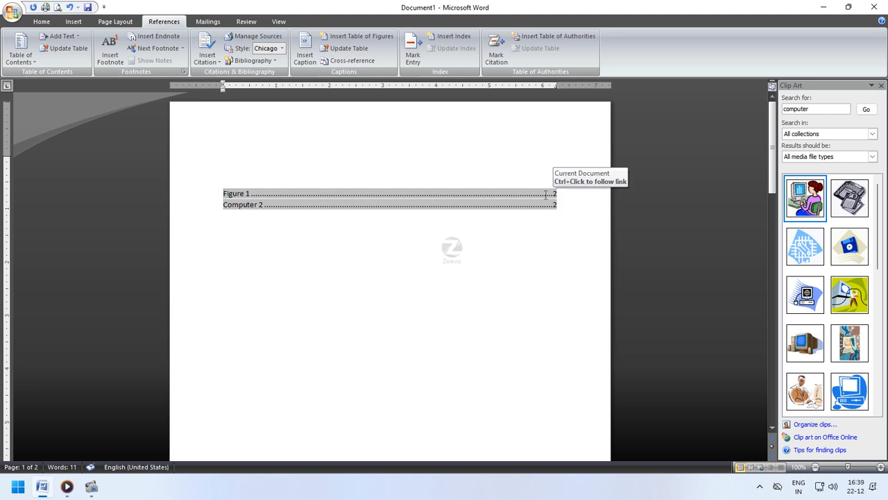
left_click(306, 274)
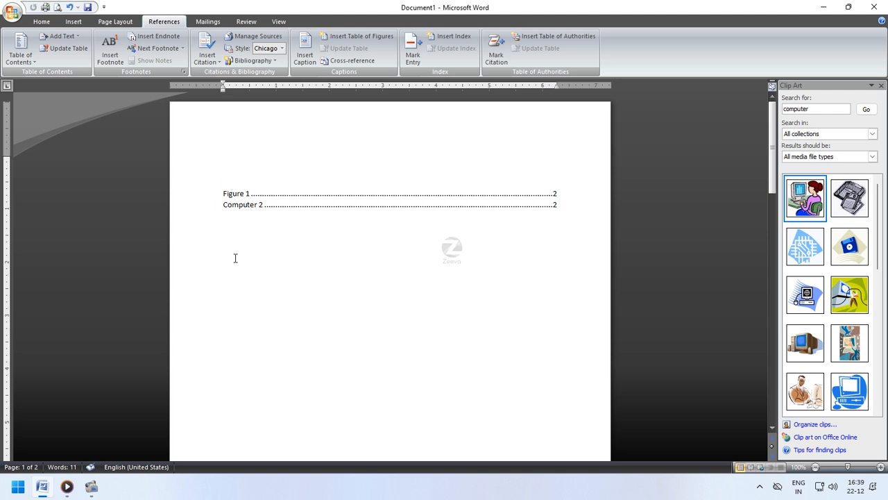
scroll(235, 258, "down", 3)
scroll(235, 258, "up", 2)
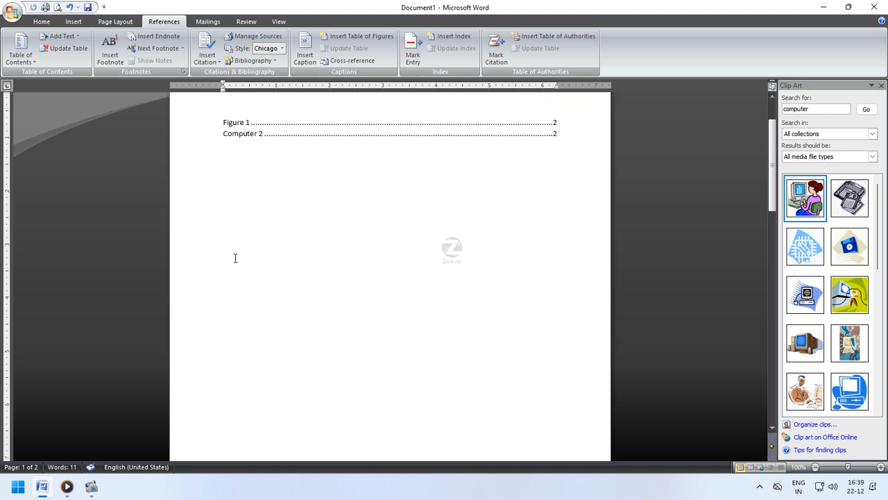
scroll(235, 258, "up", 2)
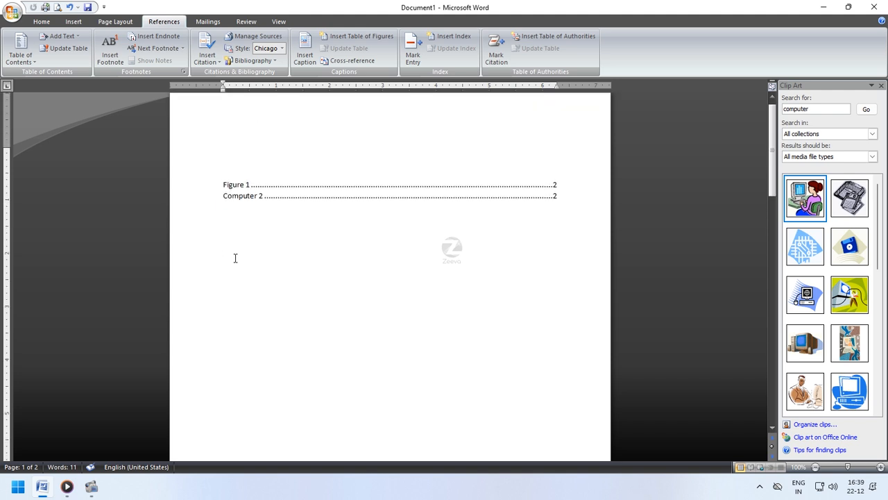
scroll(235, 258, "down", 2)
scroll(235, 258, "up", 2)
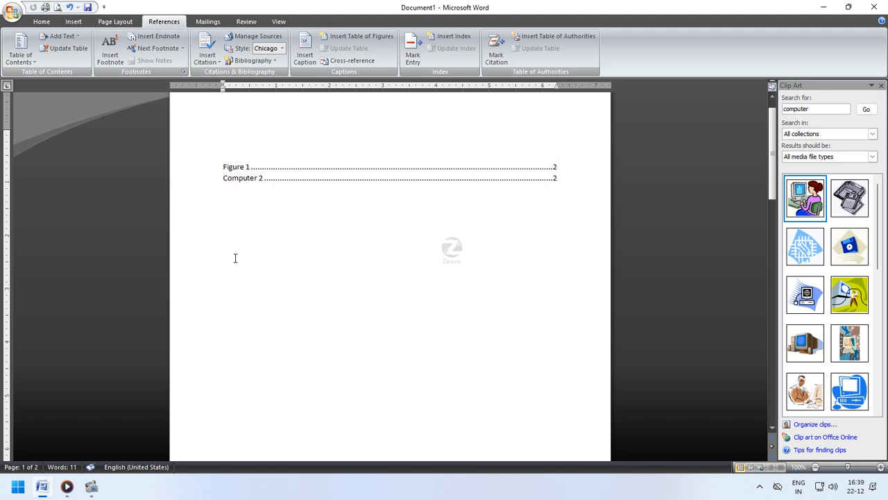
left_click(73, 21)
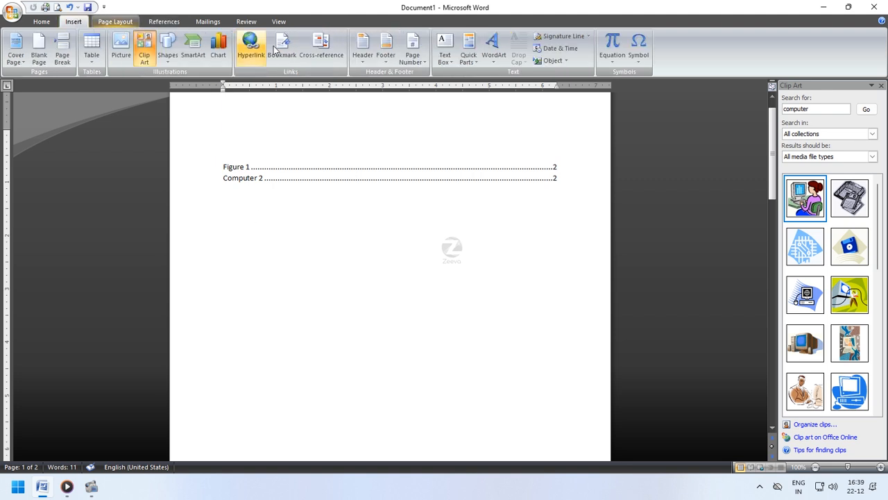
left_click(164, 21)
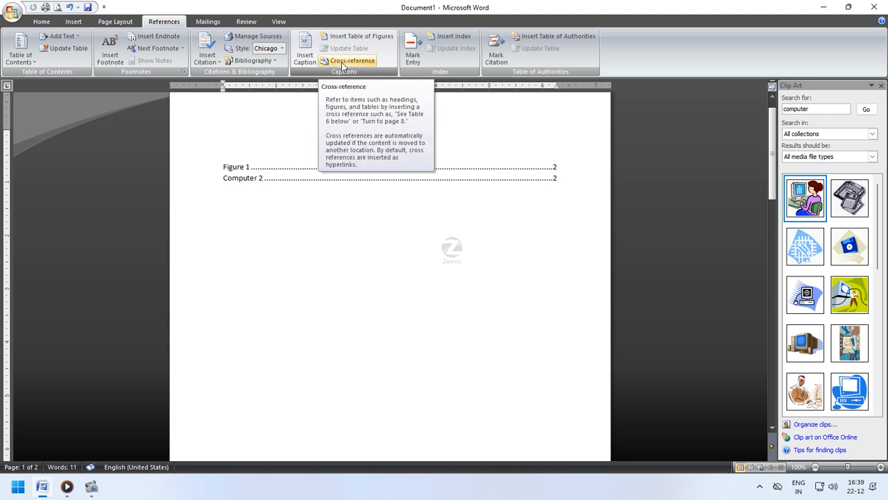
Step: Delete the whole document content, including the table of figures and the captioned pictures
key("ctrl+a")
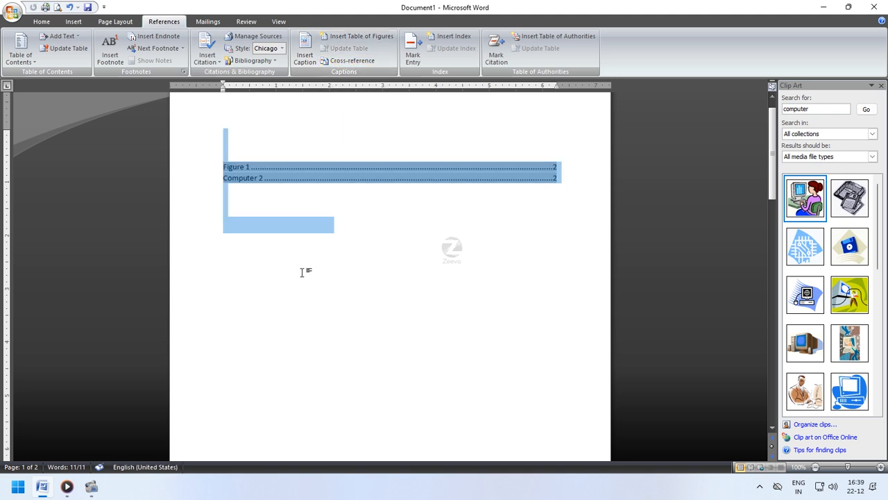
key("Delete")
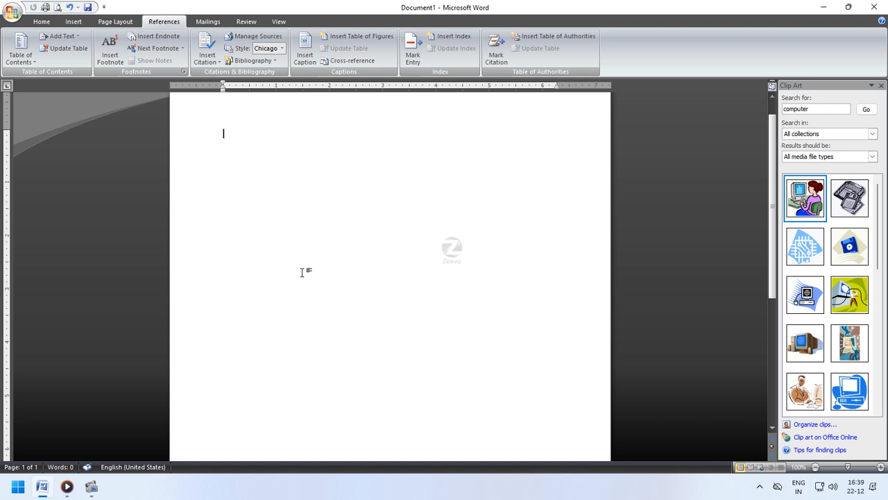
scroll(302, 272, "up", 1)
Step: Insert a table of two columns and four rows, and enter the headers "Name" and "Page No" in its first row
left_click(73, 22)
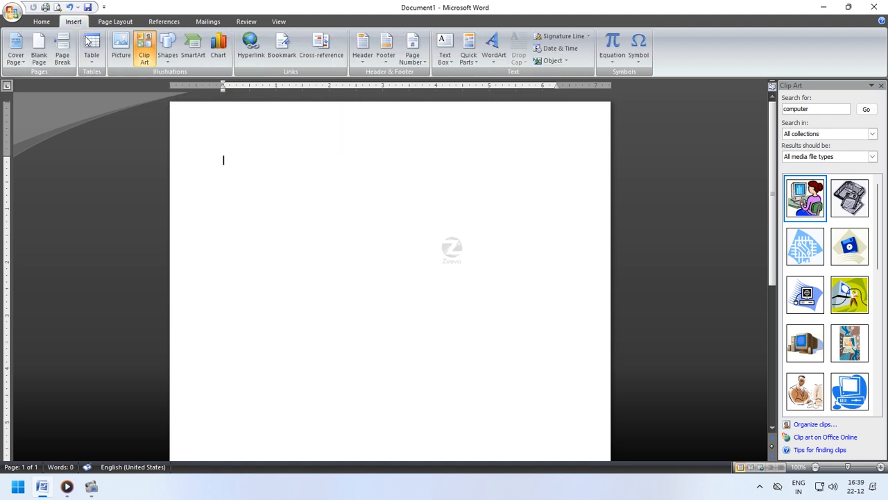
left_click(93, 56)
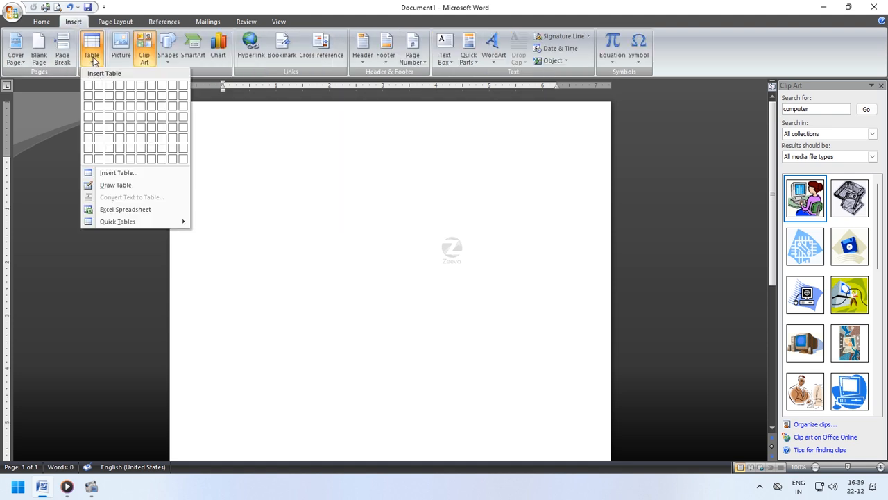
left_click(98, 118)
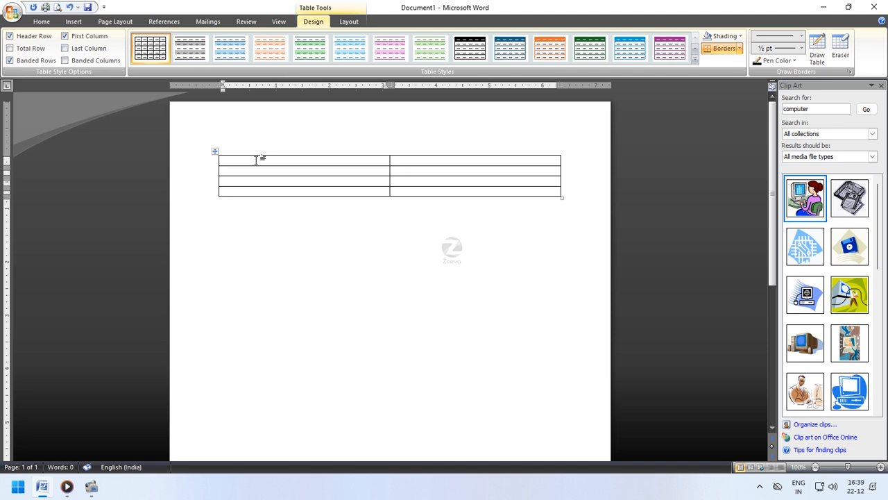
type("Name")
key("Tab")
type("Page Np")
Step: Generate sample paragraphs a few lines below the table with =rand(), undoing any duplicated text
left_click(207, 265)
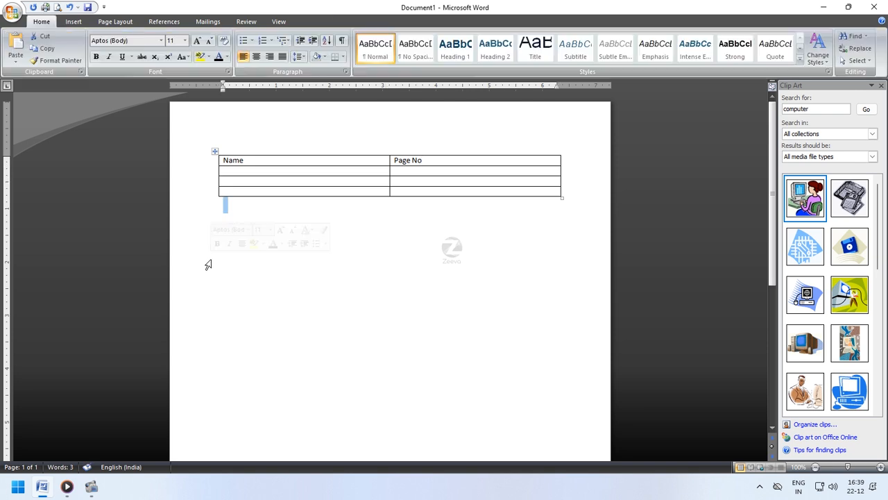
key("Return")
key("Return")
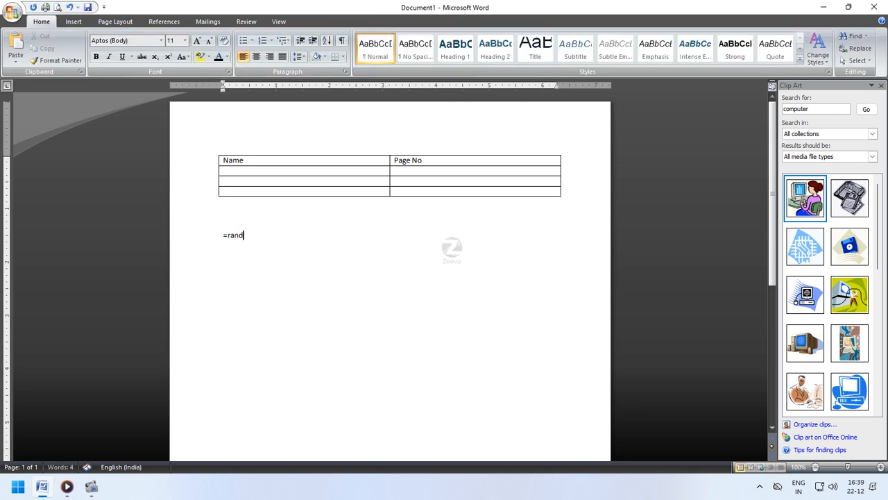
type("=rand()")
key("Return")
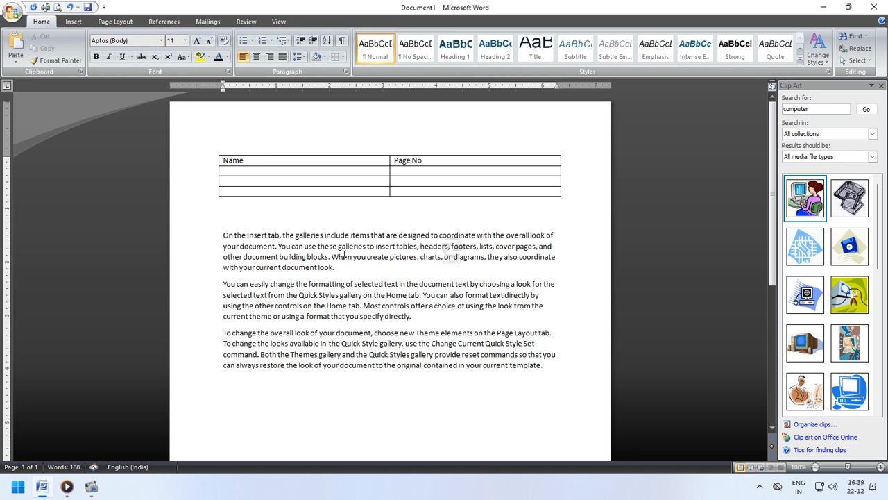
type("Insert tab, the galleries include items that are designed to coordinate with the overall look of your document. You can use these galleries to insert tables, headers, footers, lists, cover pages, and other document building blocks. When you create pictures, charts, or diagrams, they also coordinate with your current document look. You can easily change the formatting of selected text in the document text by choosing a look for the selected text from the Quick Styles gallery on the Home tab. You can also format text directly by using the other controls on the Home tab. Most controls offer a choice of using the look from the current theme or using a format that you specify directly. To change the overall look of your document, choose new Theme elements on the Page Layout tab. To change the looks available in the Quick Style gallery, use the Change Current Quick Style Set command. Both the Themes gallery and the Quick Styles gallery provide reset commands so that you can always restore the look of your document to the original contained in your current template.")
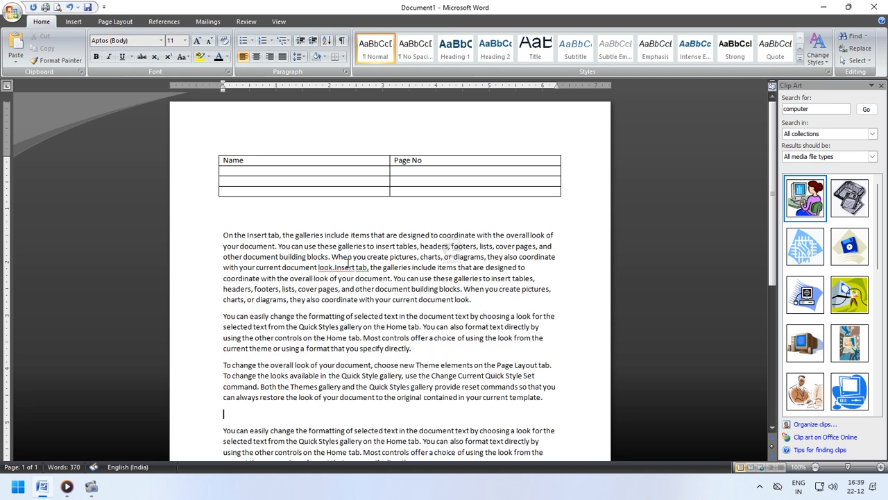
key("ctrl+z")
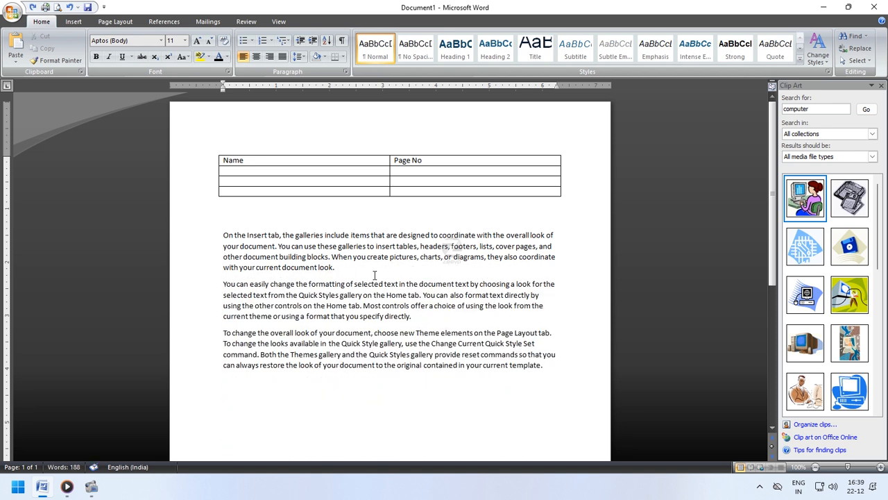
Step: Insert page breaks after the first and second sample paragraphs so that each paragraph is on its own page
key("ctrl+Return")
scroll(373, 278, "down", 4)
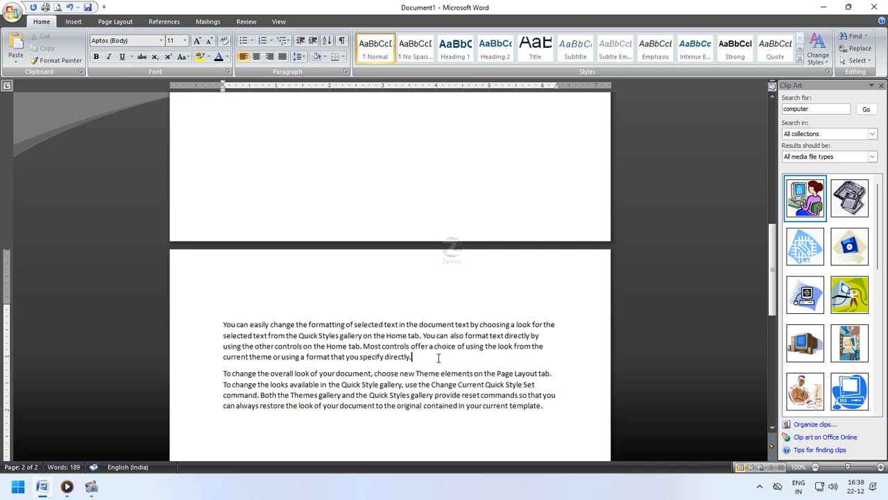
key("ctrl+Return")
scroll(438, 357, "up", 10)
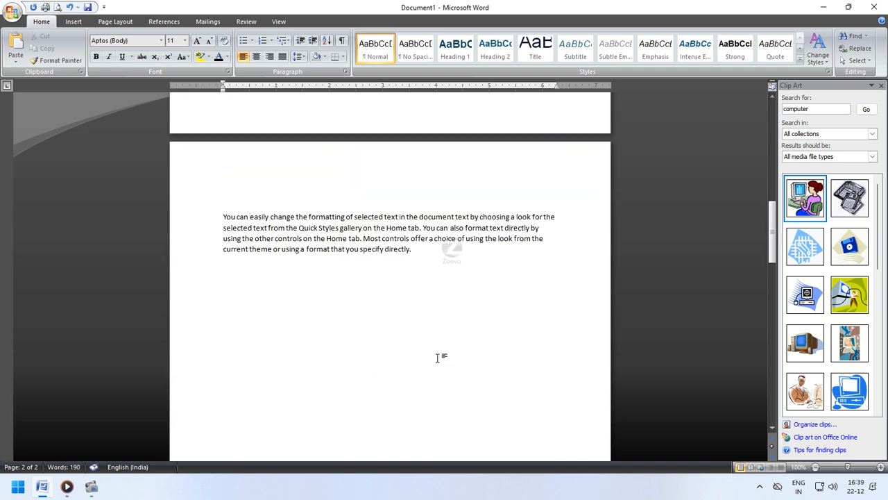
scroll(437, 357, "up", 8)
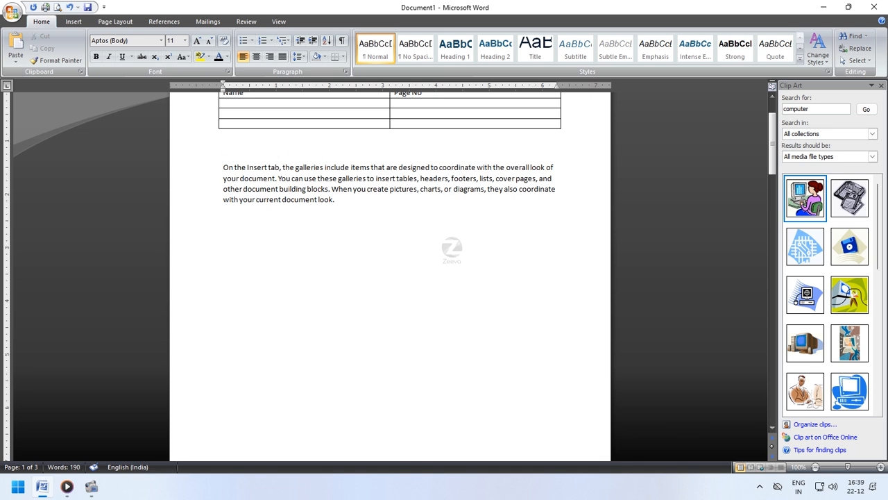
Step: Enter the heading "ab" above the first paragraph and add it to the table of contents as Level 1
double_click(226, 150)
type("ab")
double_click(228, 151)
left_click(114, 22)
left_click(162, 22)
left_click(68, 37)
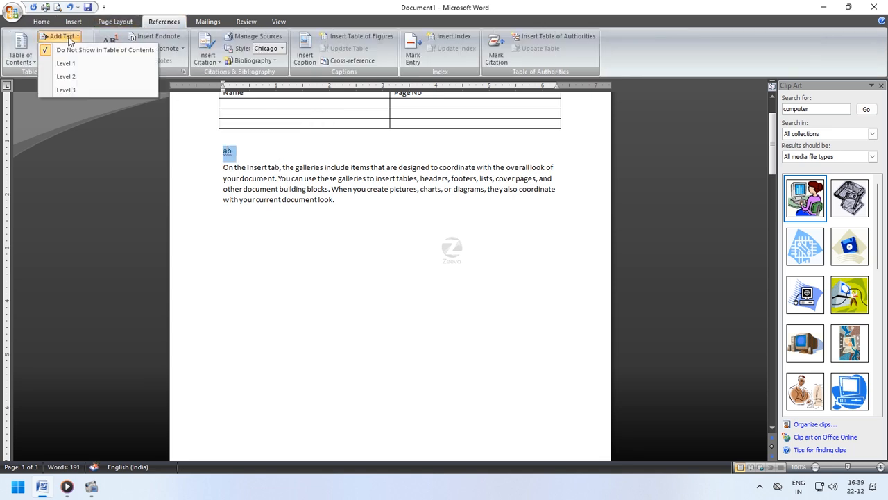
left_click(69, 63)
Step: Enter the heading "abc" on the blank line above the paragraph on the second page
scroll(329, 377, "down", 10)
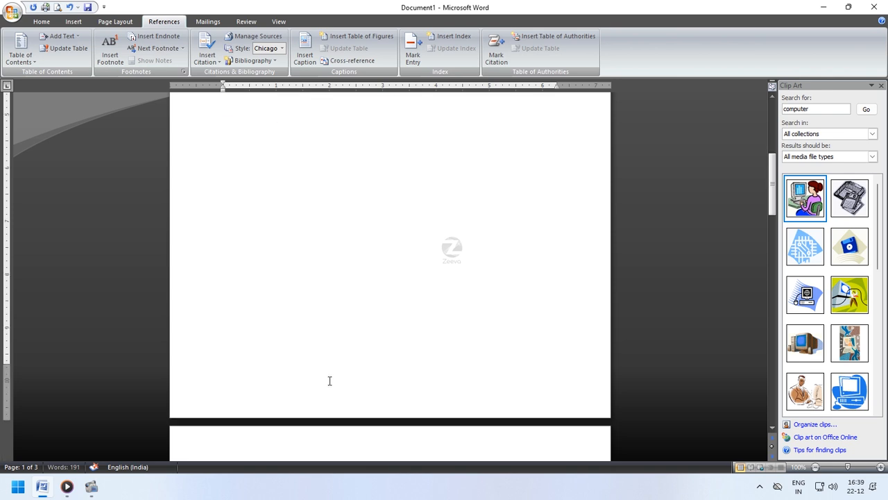
scroll(330, 381, "down", 2)
left_click(268, 412)
left_click(72, 39)
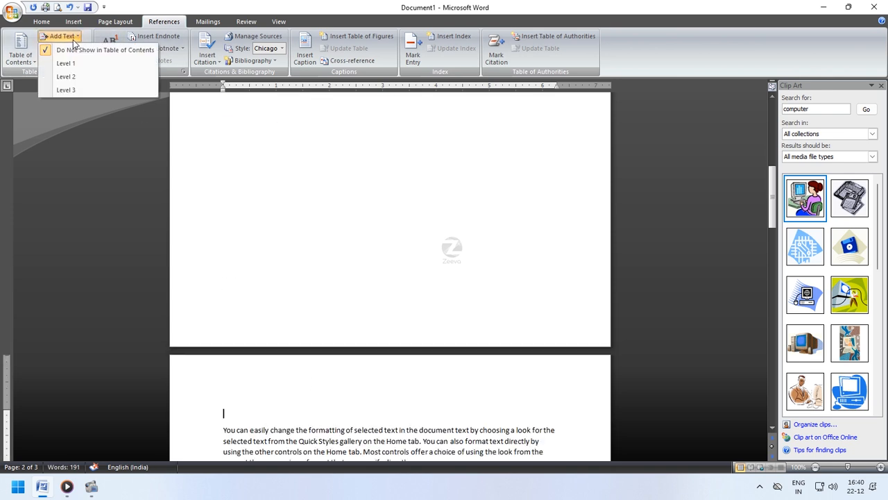
left_click(242, 408)
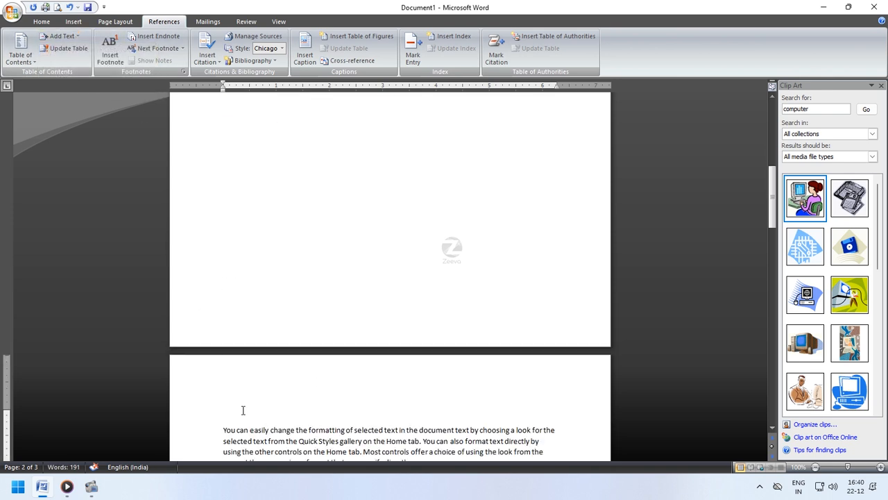
type("abc")
scroll(260, 390, "down", 1)
double_click(233, 387)
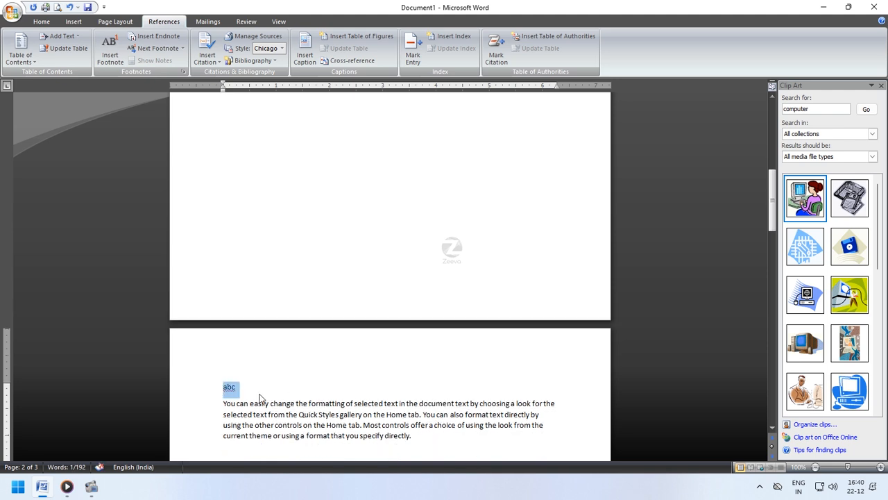
left_click(234, 387)
left_click_drag(244, 386, 216, 387)
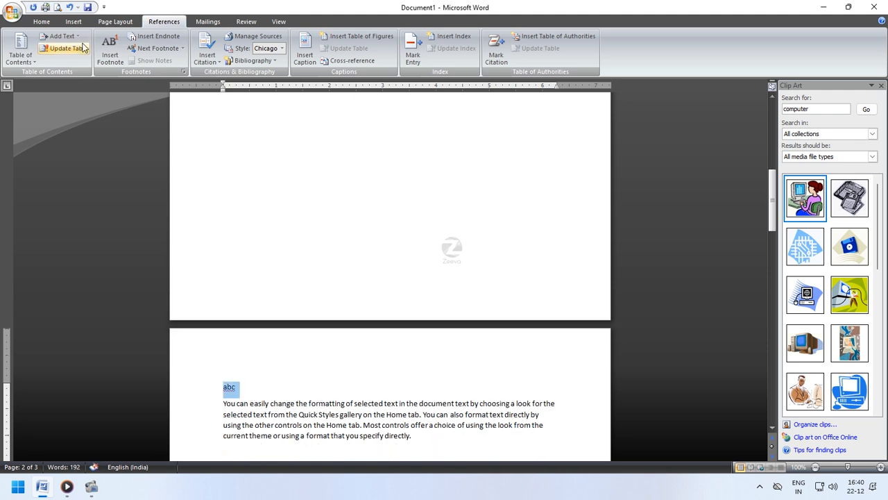
left_click(282, 386)
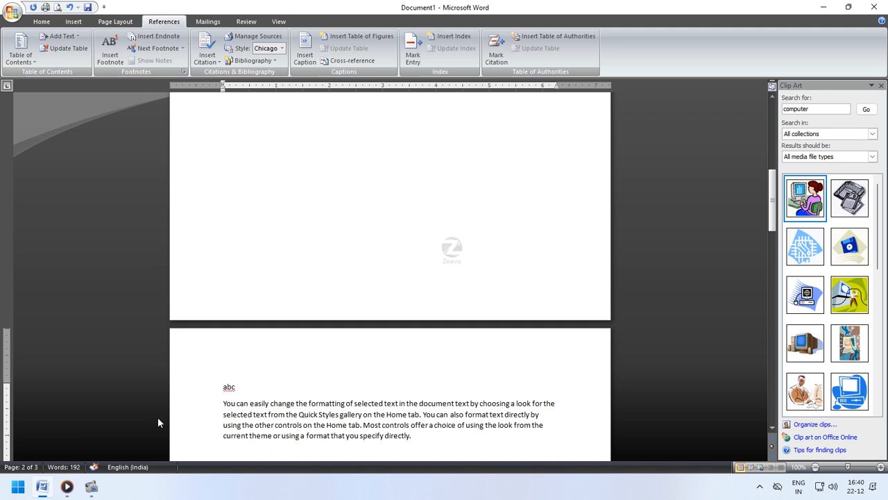
Step: Add the heading "abc" above the second page's paragraph to the table of contents as Level 1
left_click_drag(237, 387, 219, 388)
left_click(61, 36)
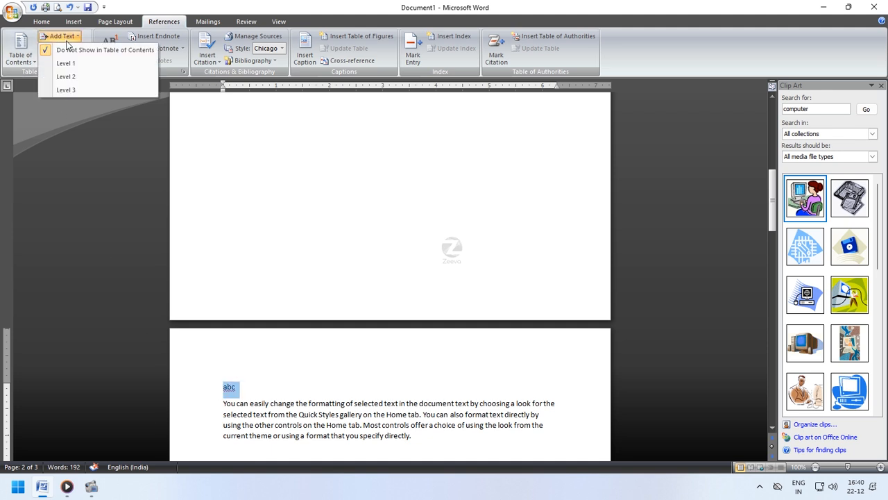
left_click(71, 65)
Step: Enter the heading "abcd" above the third page's paragraph and add it to the table of contents as Level 1
scroll(349, 419, "down", 10)
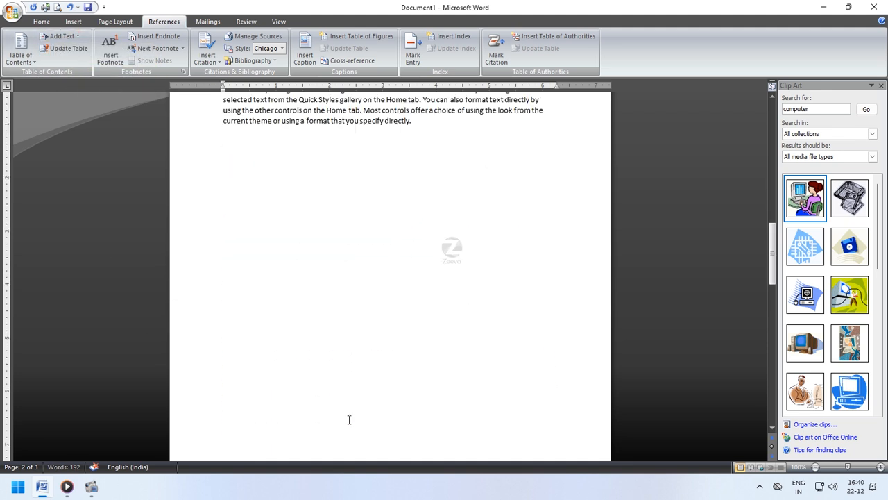
scroll(349, 419, "down", 5)
left_click(269, 333)
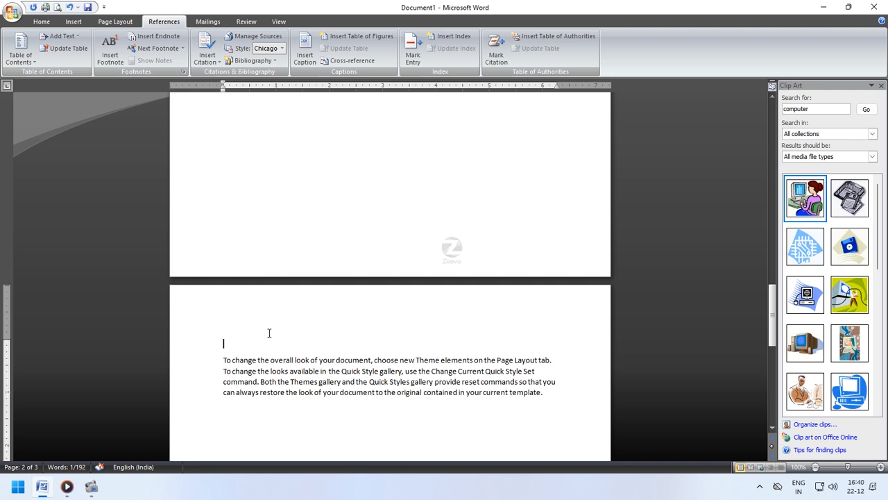
type("abcd")
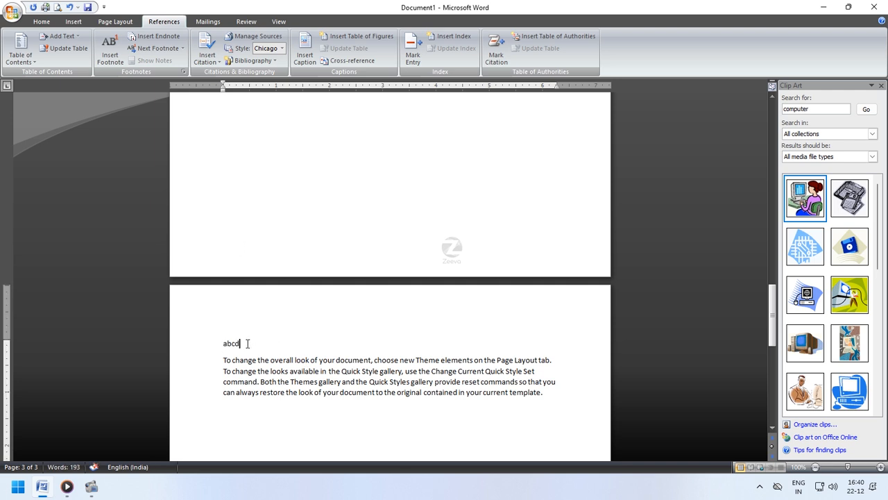
left_click_drag(247, 342, 219, 347)
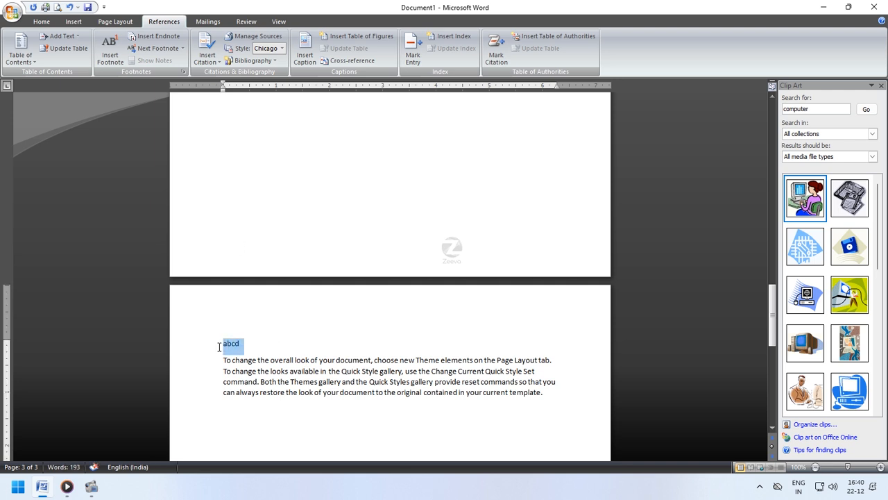
left_click(61, 35)
left_click(76, 62)
left_click(334, 336)
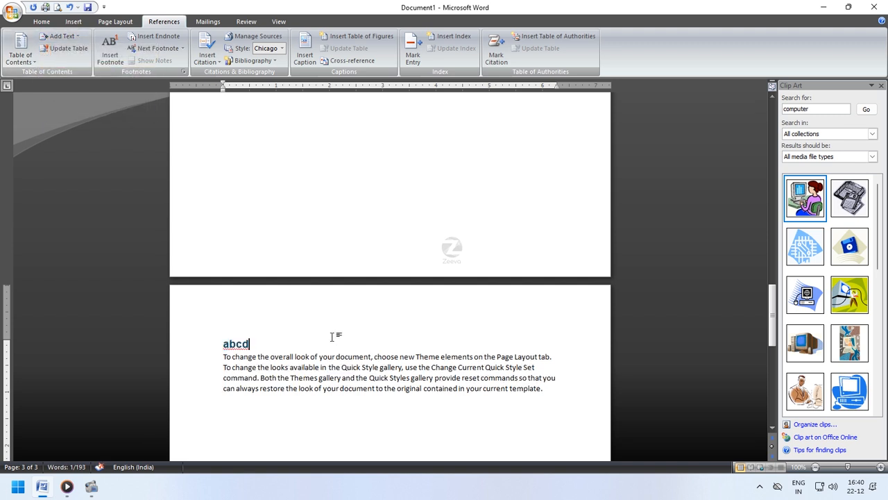
Step: Insert a cross-reference to the heading text of "ab" in the first empty cell under Name
scroll(333, 337, "up", 5)
scroll(334, 336, "up", 10)
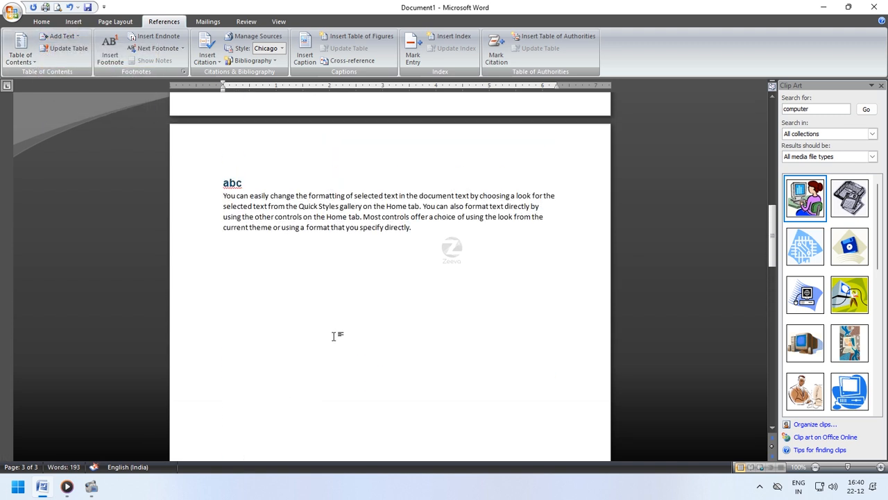
scroll(335, 336, "up", 10)
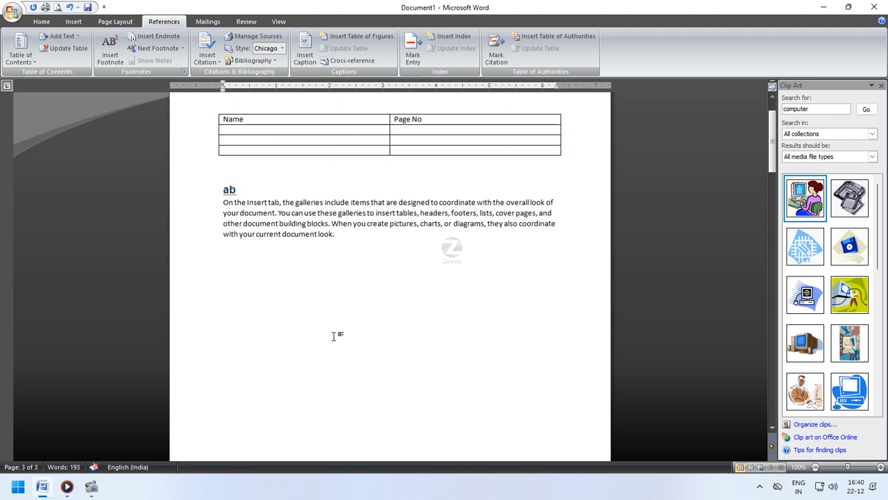
left_click(257, 287)
scroll(256, 286, "up", 1)
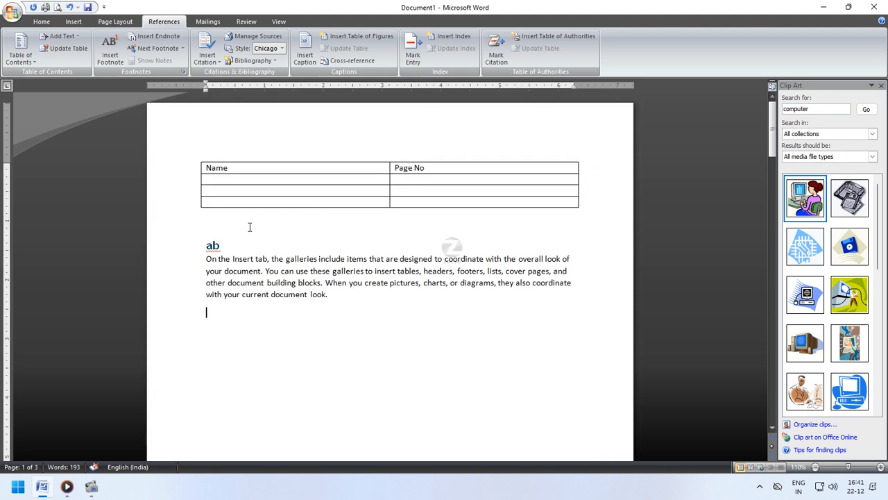
left_click(226, 179)
left_click(351, 60)
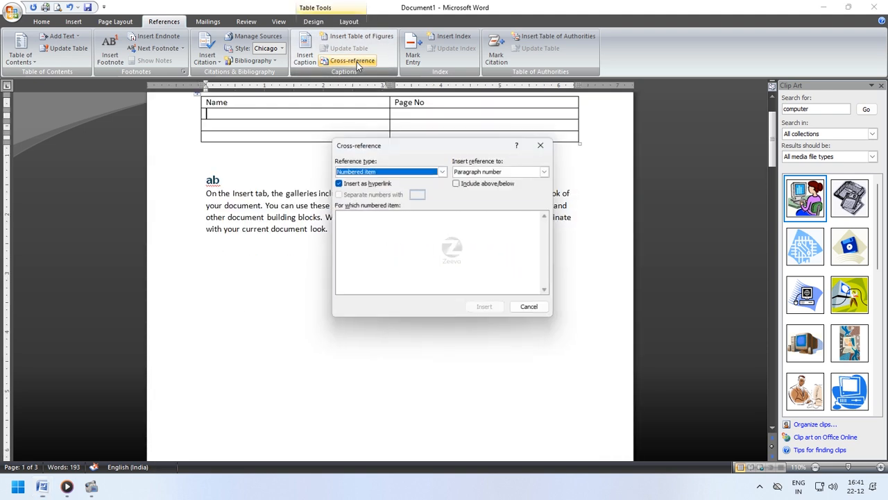
left_click(366, 174)
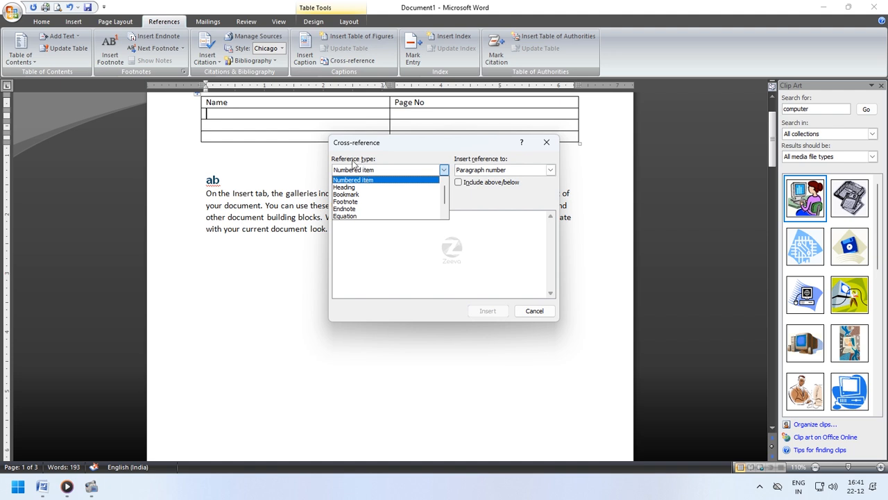
left_click(354, 187)
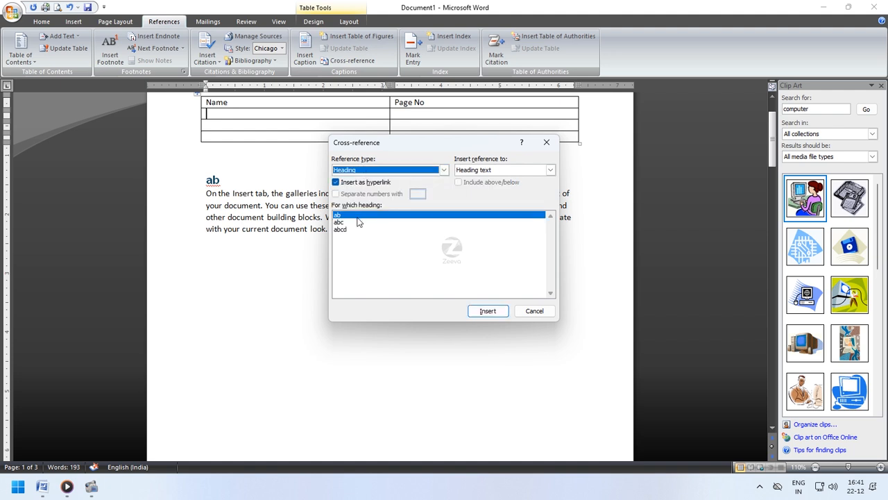
scroll(290, 198, "up", 1)
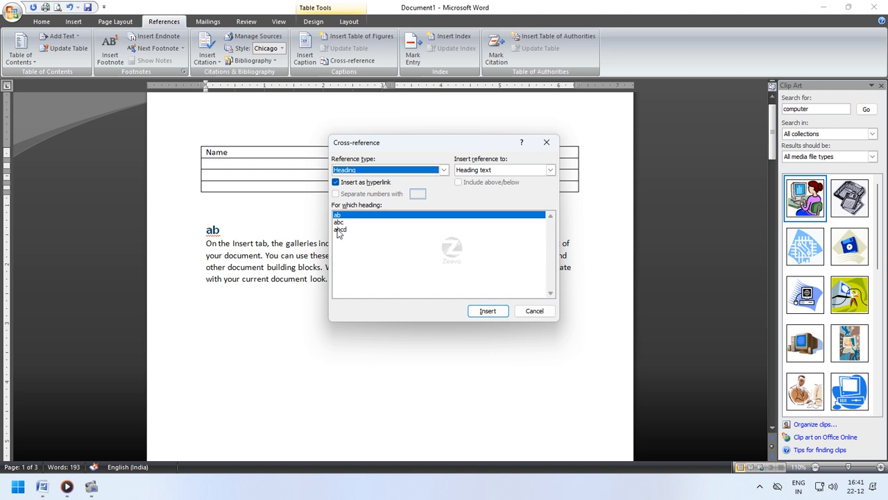
left_click_drag(428, 145, 415, 237)
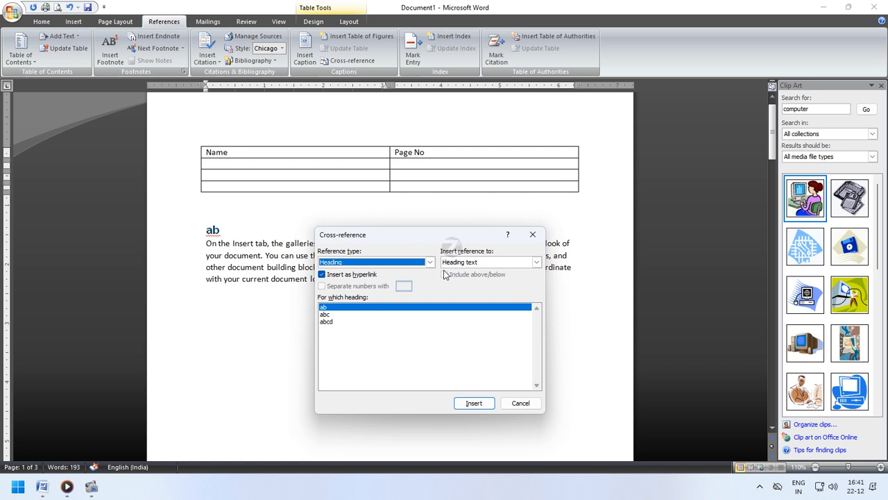
left_click(475, 404)
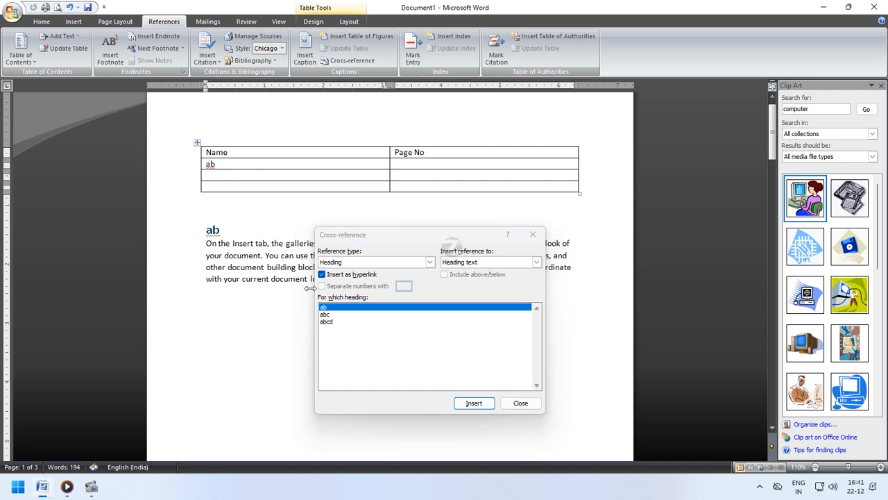
Step: Insert heading-text cross-references to "abc" and "abcd" in the two remaining cells under Name
left_click(326, 315)
left_click(474, 404)
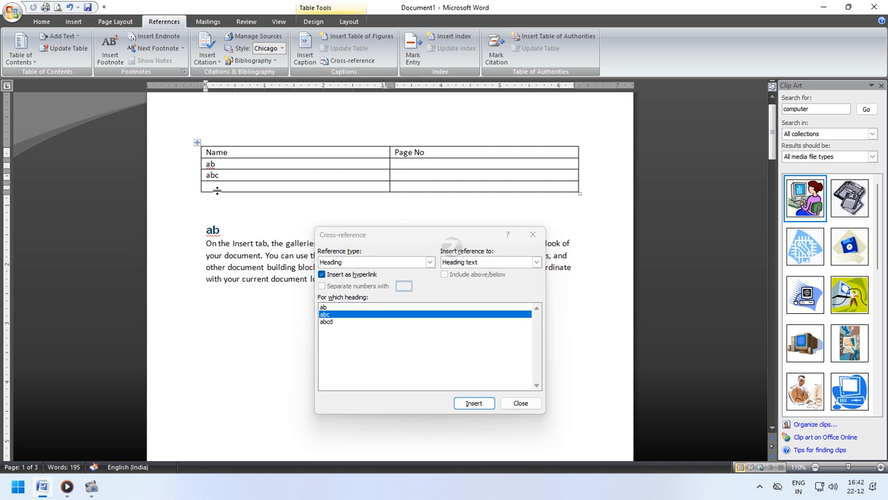
left_click(341, 321)
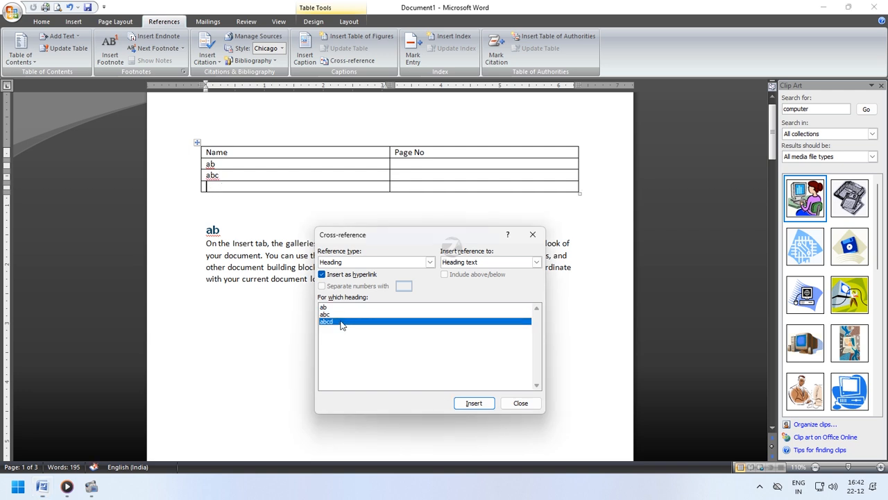
left_click(472, 402)
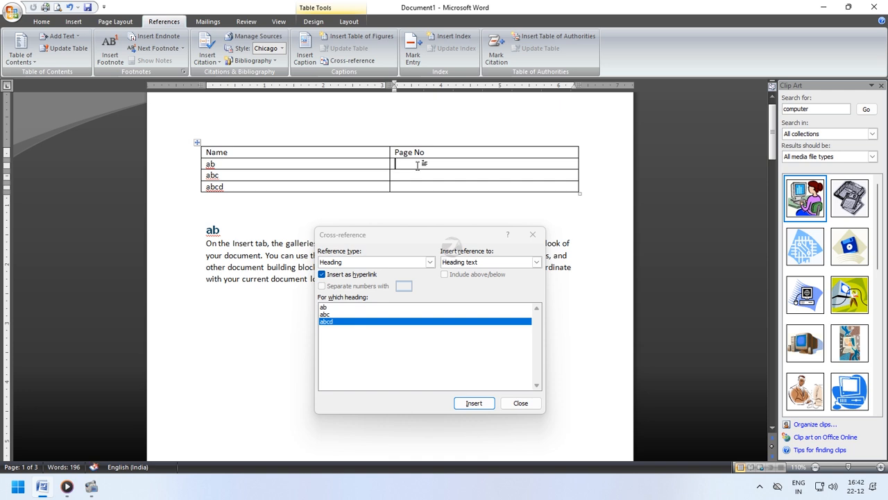
Step: Insert a page-number cross-reference to the heading "ab" in its row under Page No
left_click(326, 308)
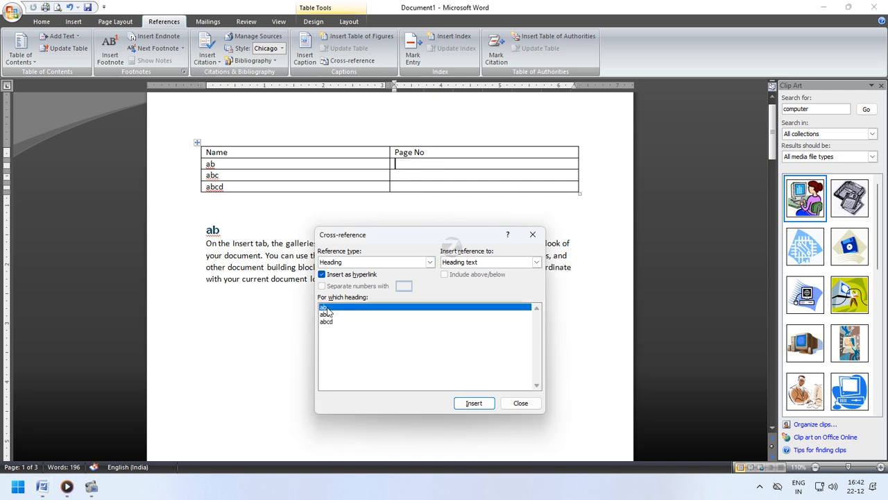
left_click(476, 263)
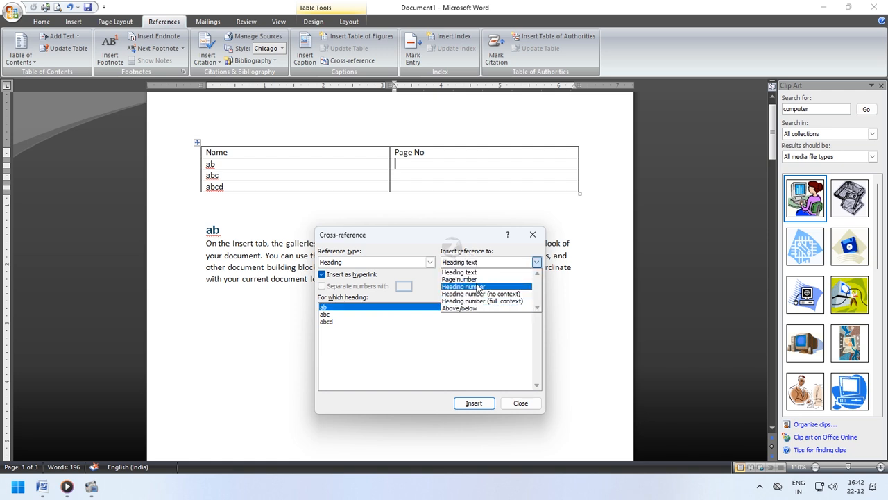
left_click(478, 279)
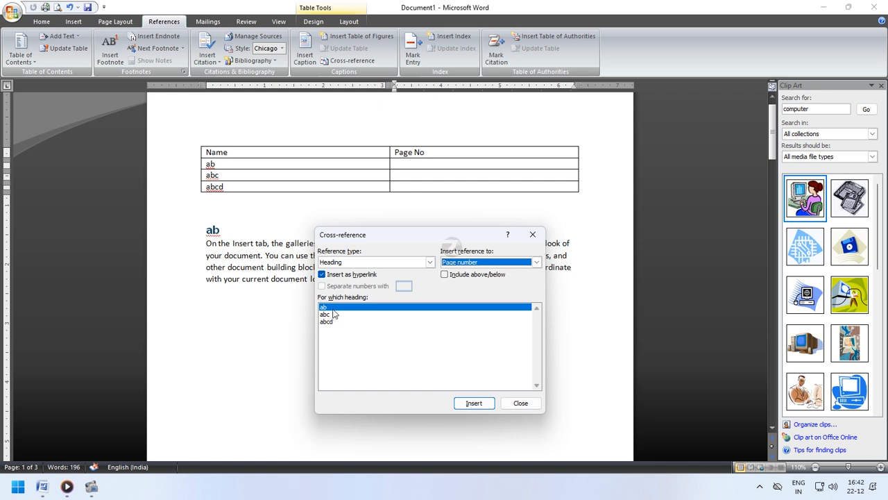
left_click(474, 402)
Step: Insert page-number cross-references to the headings "abc" and "abcd" in their rows under Page No, and finish cross-referencing
left_click(403, 178)
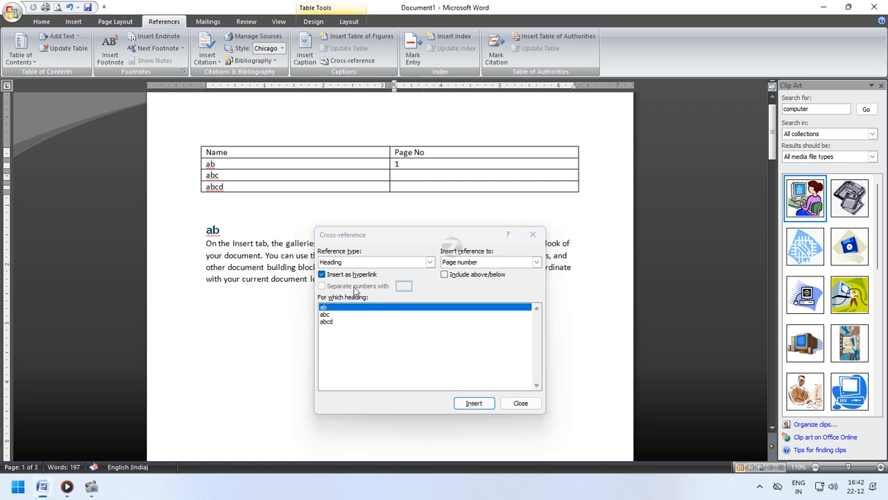
left_click(336, 316)
left_click(474, 403)
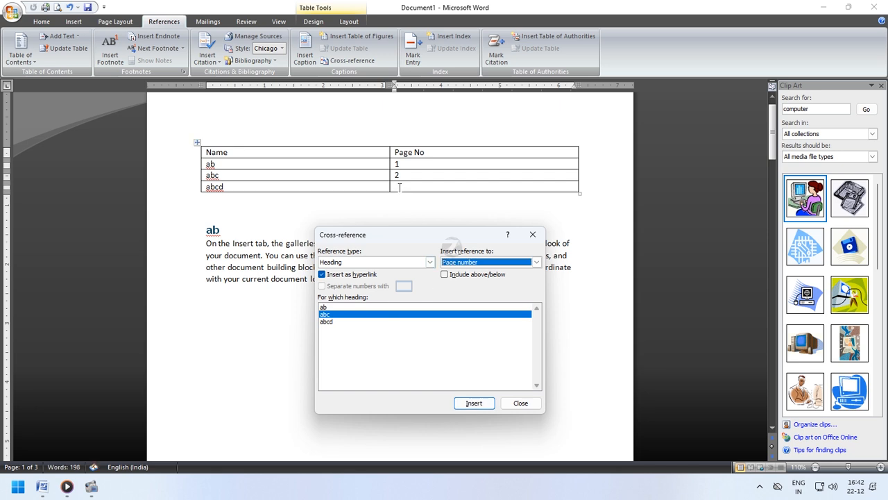
left_click(410, 187)
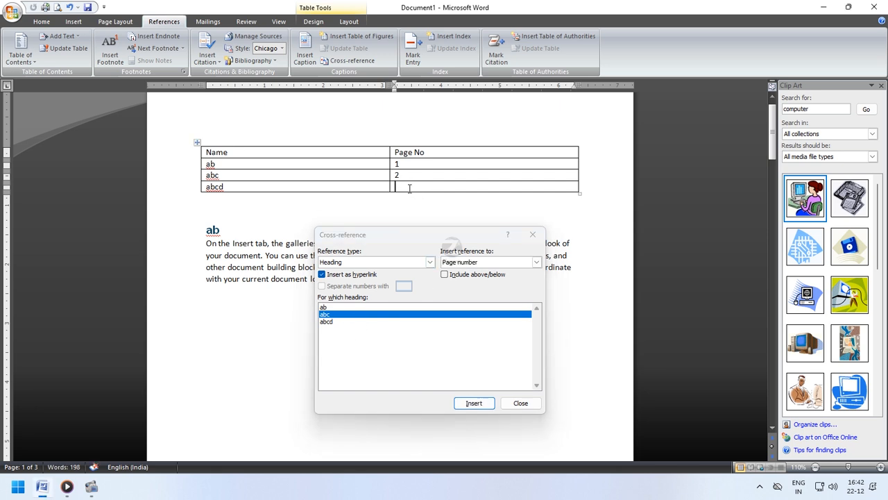
left_click(325, 321)
left_click(472, 404)
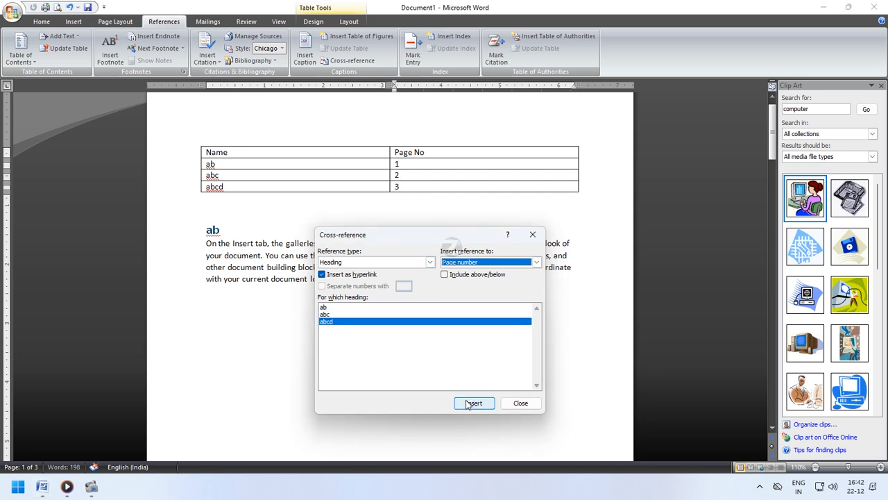
left_click(519, 404)
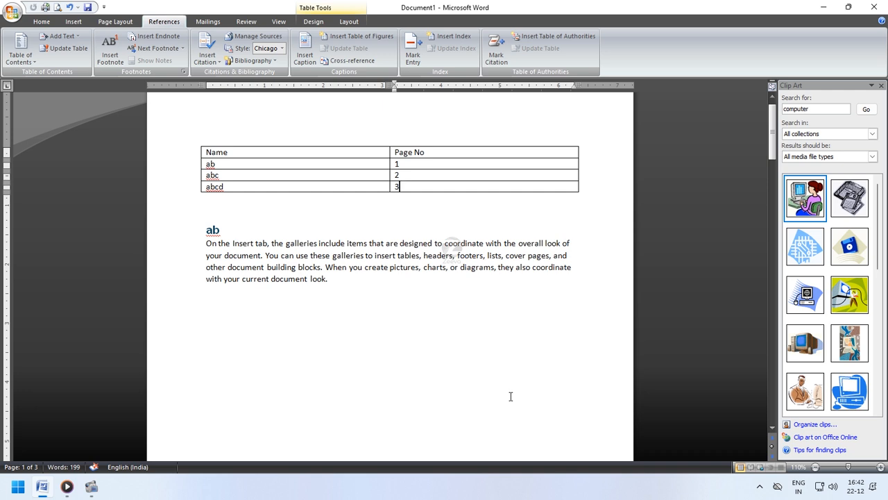
left_click_drag(202, 175, 422, 180)
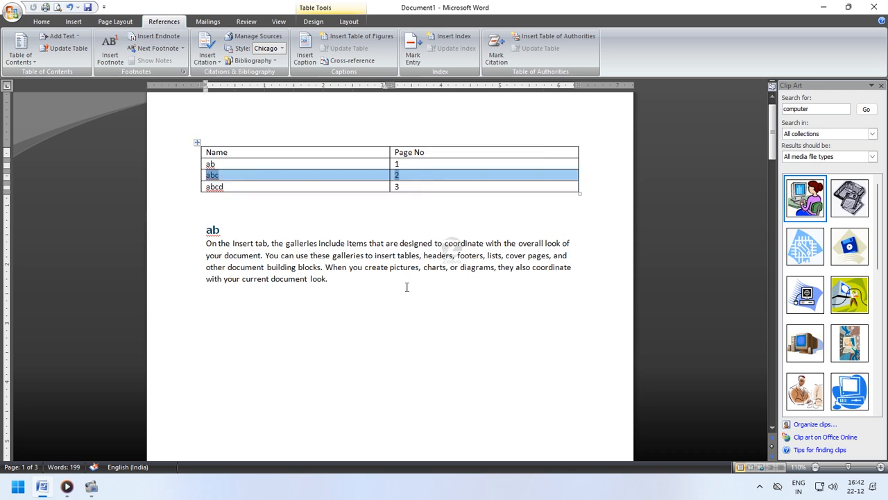
left_click(374, 326)
scroll(373, 329, "down", 2)
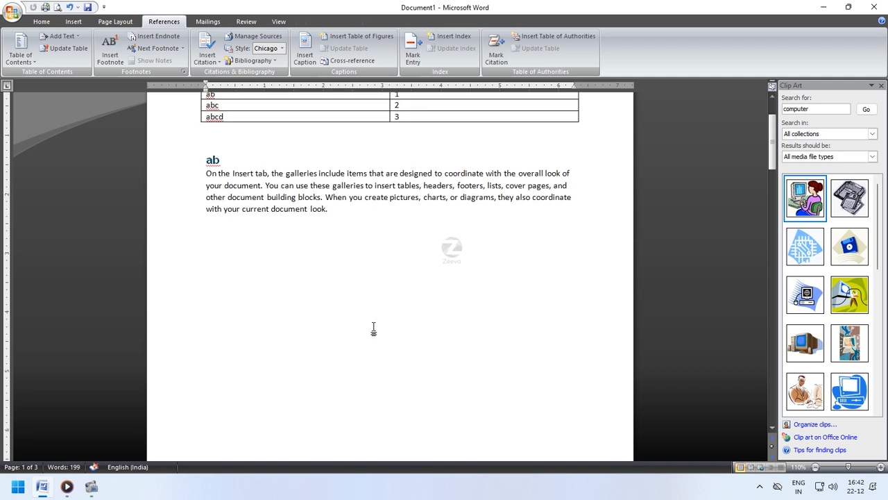
scroll(373, 328, "up", 1)
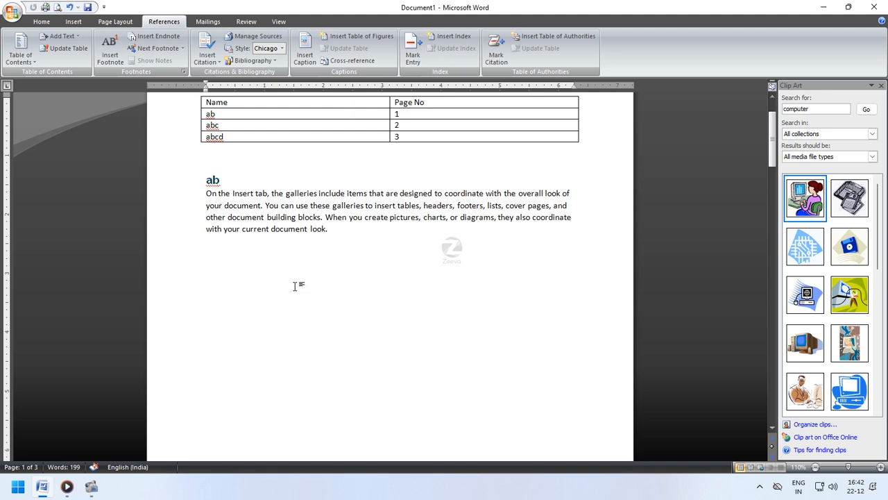
Step: Mark the phrase "building blocks" in the first page's paragraph as an index entry for the current page
left_click_drag(268, 217, 316, 217)
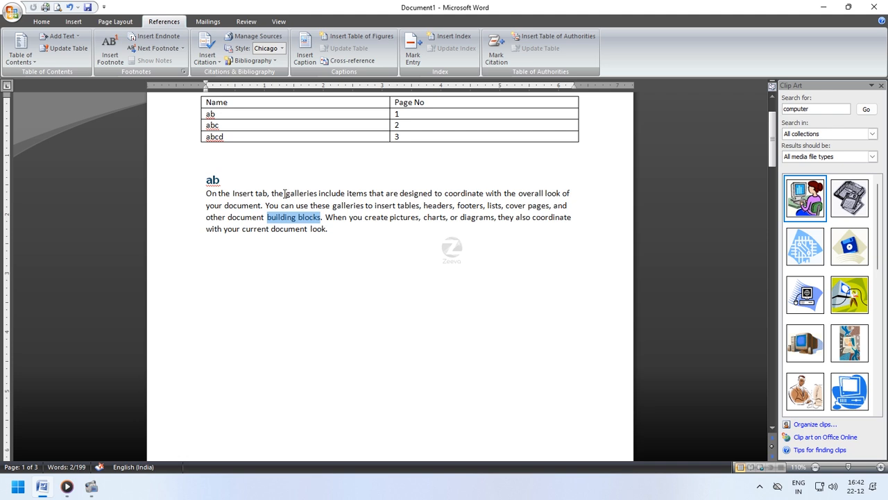
left_click_drag(207, 195, 322, 218)
left_click(323, 246)
left_click(414, 54)
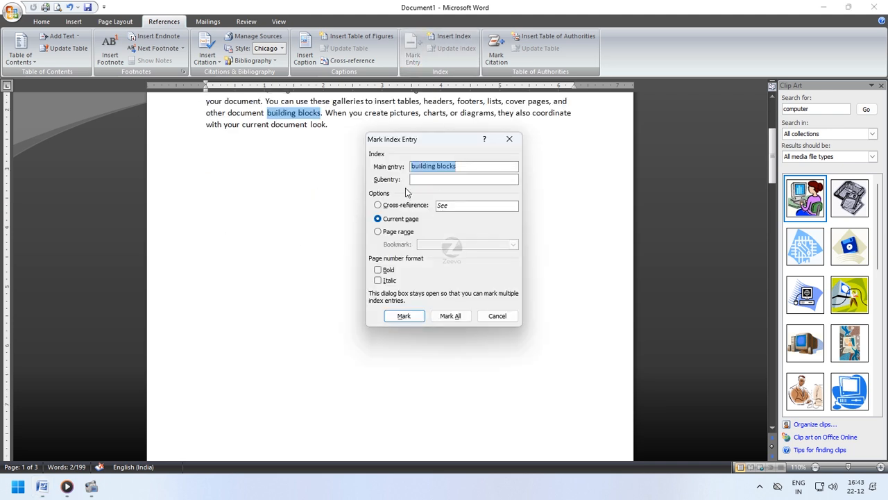
left_click(409, 318)
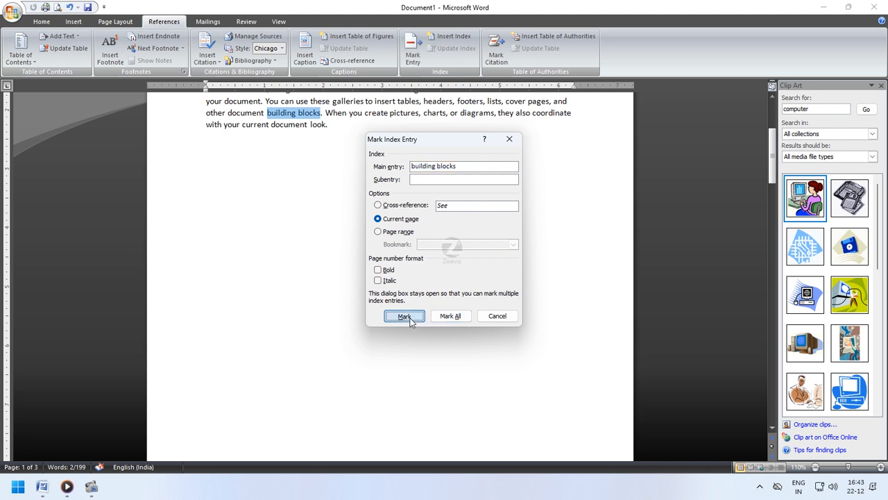
left_click(505, 316)
Step: Mark the phrase "create pictures" in the paragraph under the heading "ab" as an index entry for the current page
scroll(450, 262, "up", 2)
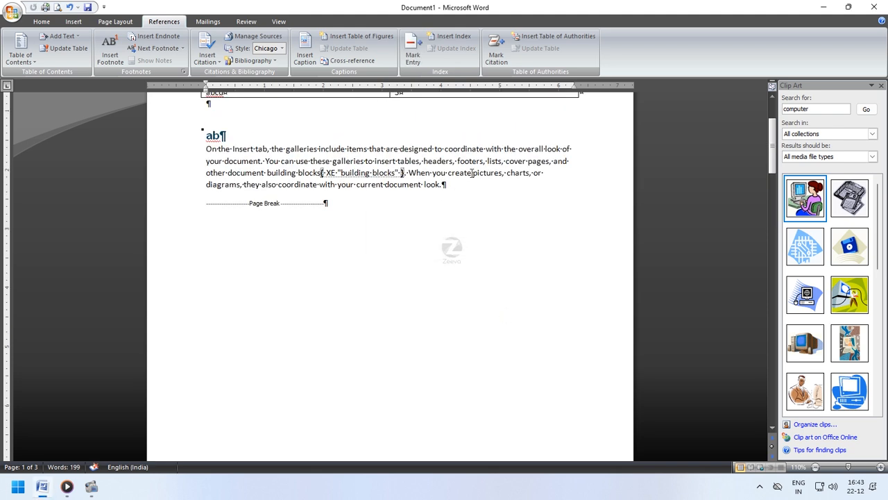
left_click_drag(471, 173, 485, 173)
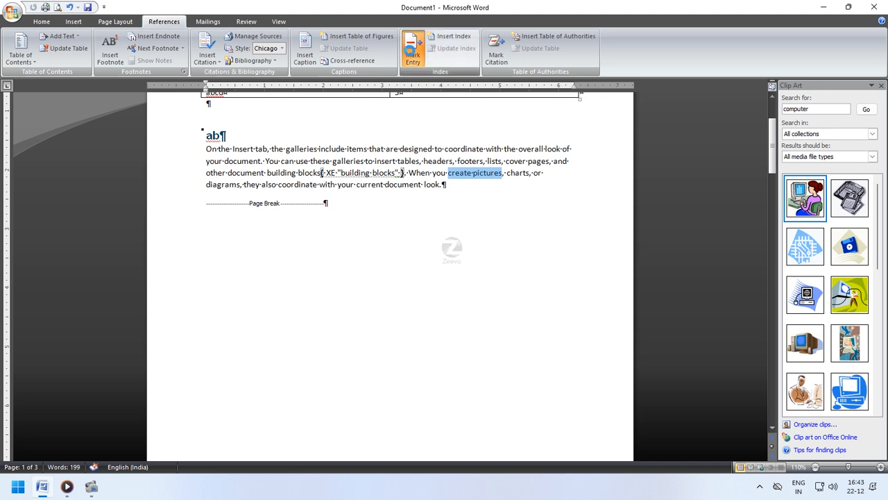
left_click(413, 55)
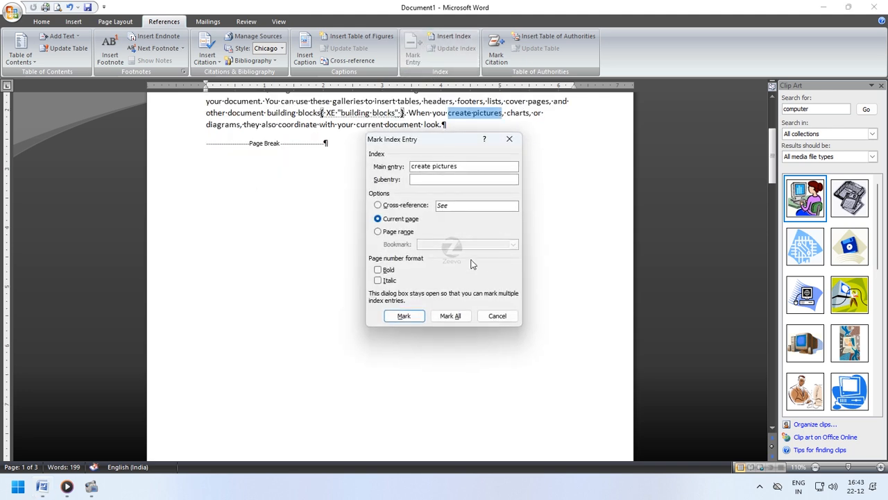
left_click(404, 315)
left_click(498, 316)
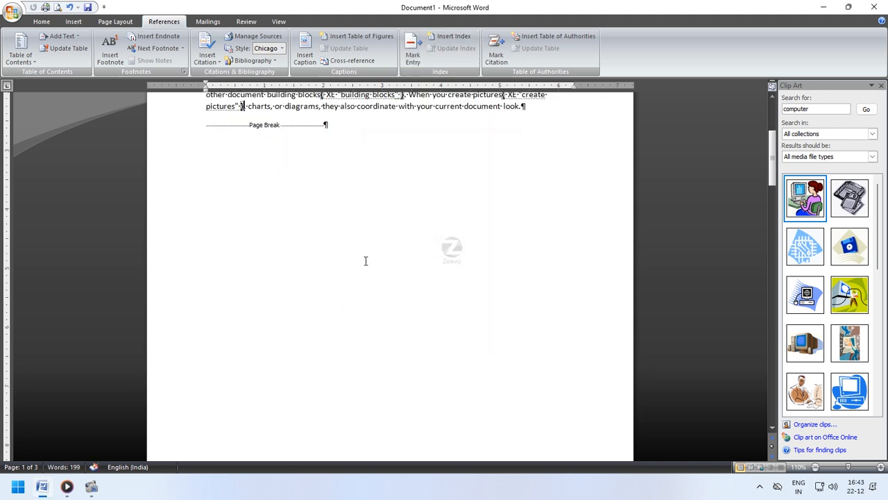
Step: Hide the formatting marks and the index entry field codes on the first page
scroll(366, 262, "up", 3)
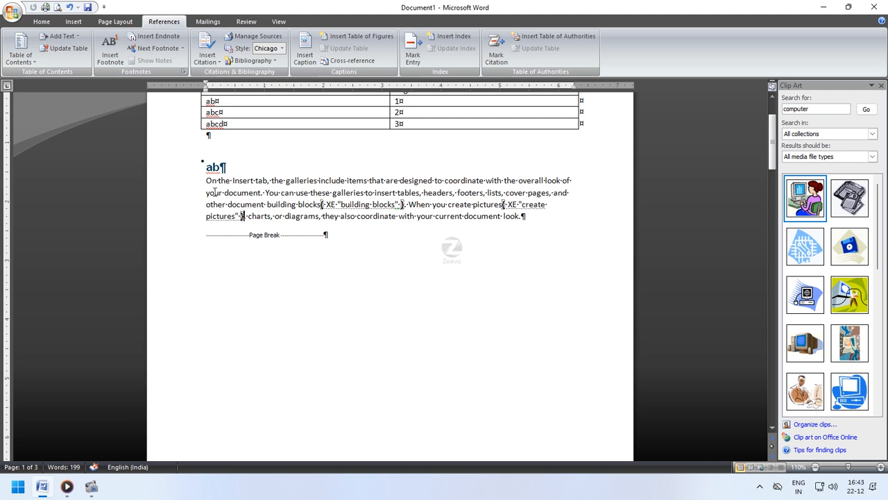
left_click(41, 21)
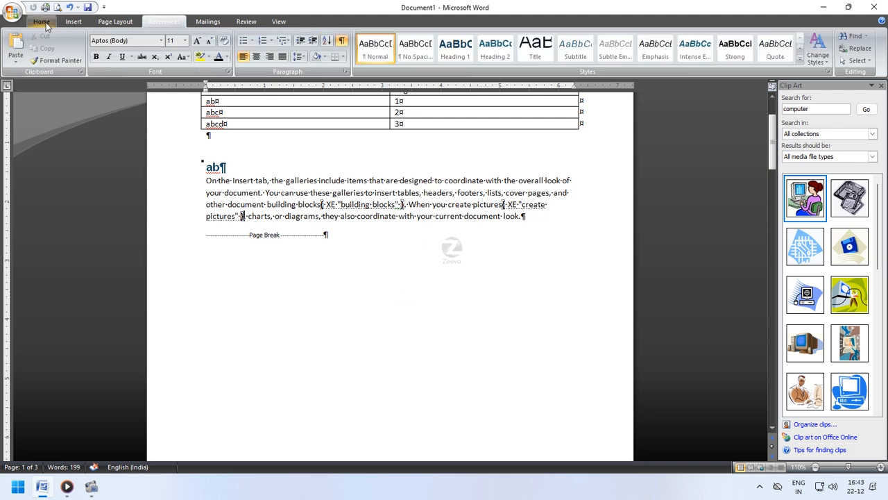
left_click(341, 43)
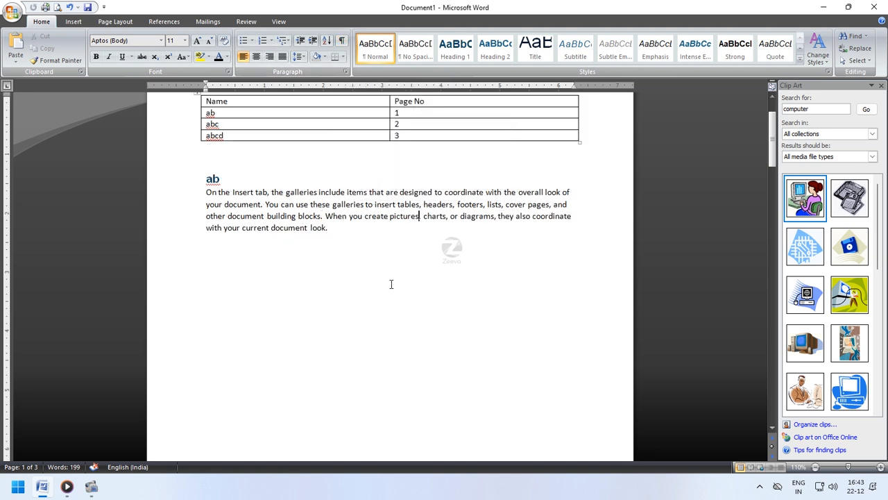
Step: Insert an indented two-column index in the template format on a new line below the first page's paragraph
left_click(218, 258)
key("Return")
left_click(164, 21)
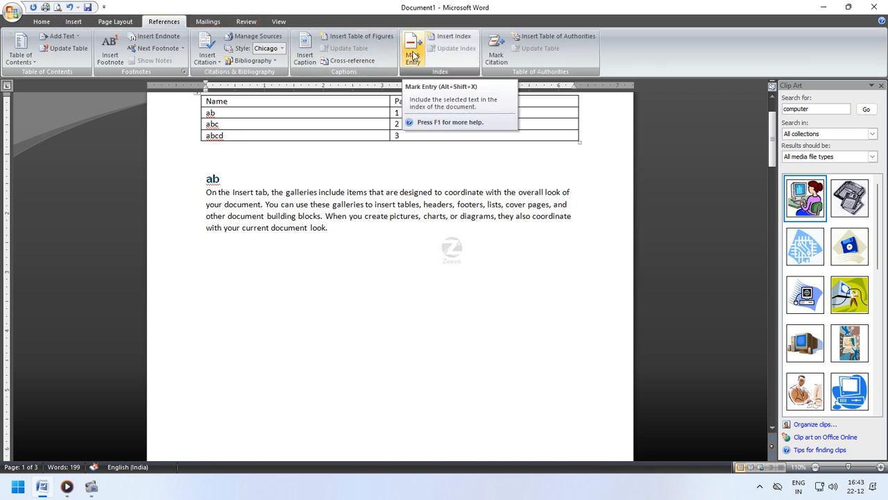
left_click(449, 38)
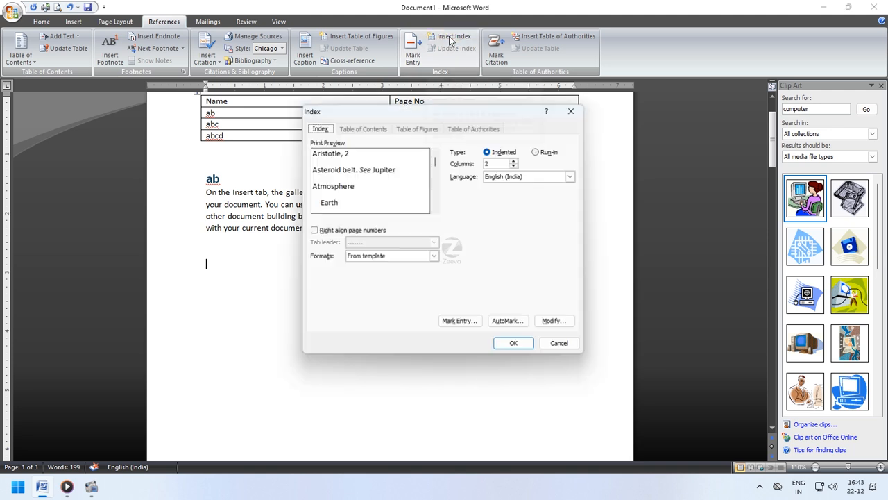
left_click(515, 345)
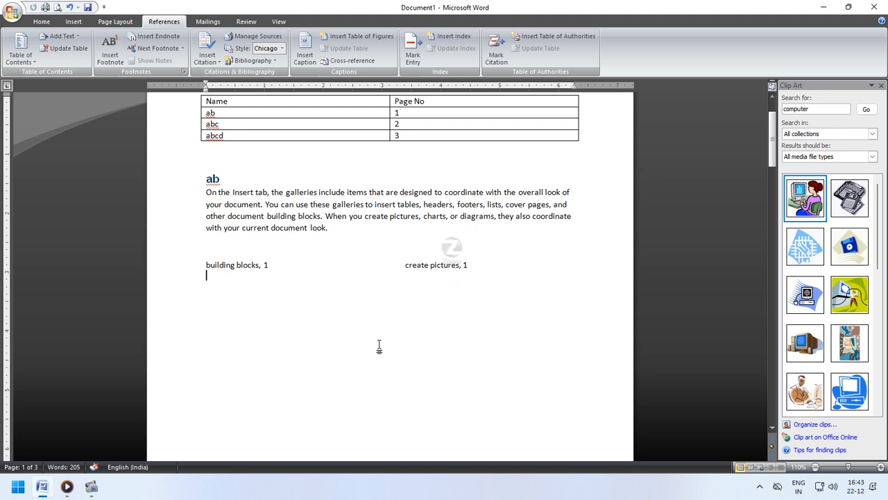
left_click(176, 264)
left_click(331, 351)
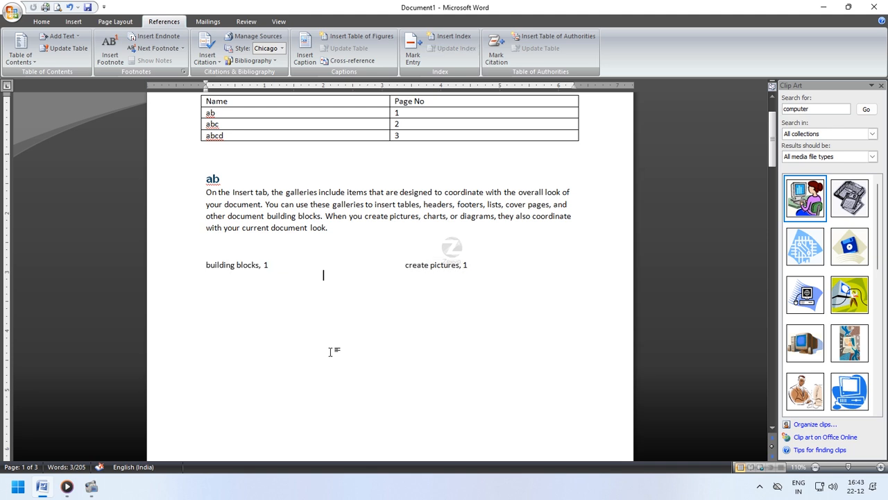
Step: Mark the second line of the "abc" paragraph, from "selected text from the Quick Styles gallery" to "directly by", as a citation in the Cases category
scroll(331, 351, "down", 1)
scroll(271, 240, "down", 1)
left_click(263, 218)
scroll(277, 293, "down", 5)
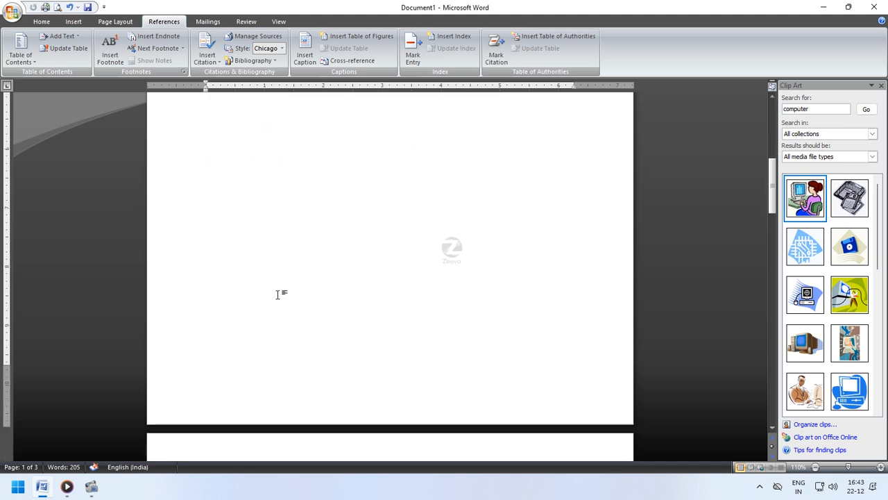
scroll(278, 297, "down", 1)
left_click(219, 342)
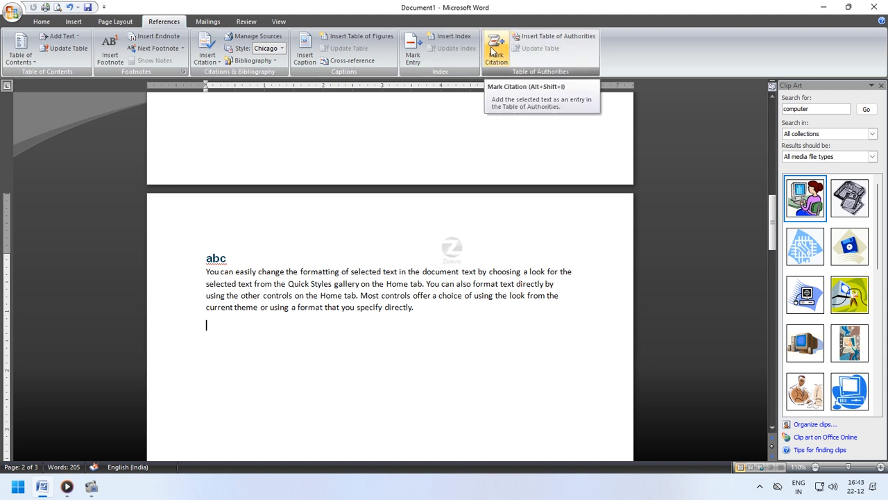
left_click_drag(205, 283, 553, 283)
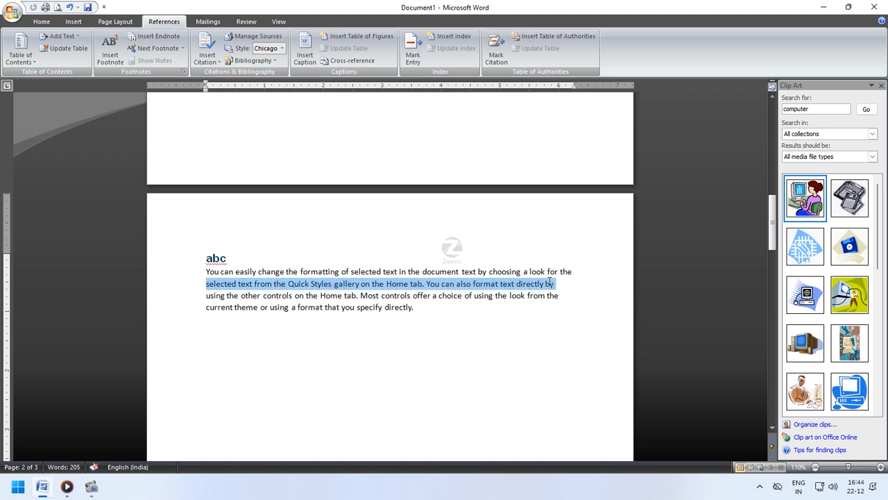
left_click(496, 55)
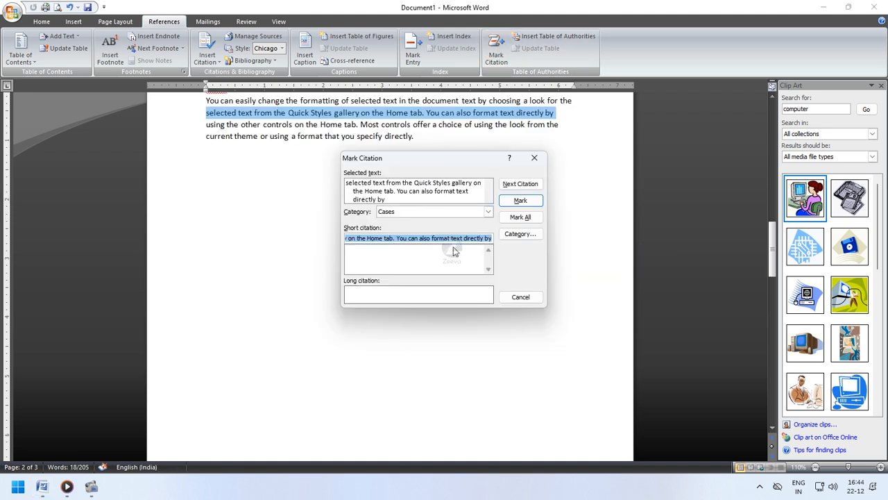
left_click(525, 205)
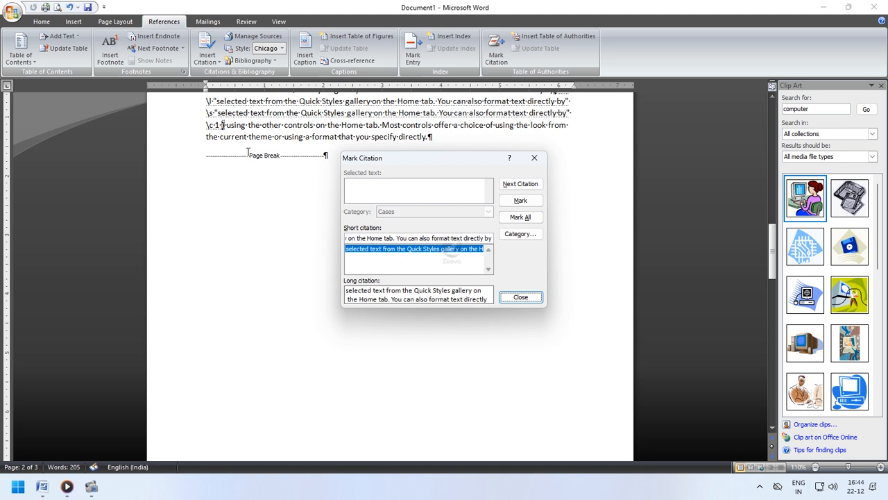
left_click(520, 297)
Step: Mark the phrase "specify directly" at the end of the "abc" paragraph as a citation in the Cases category
left_click_drag(372, 136, 426, 137)
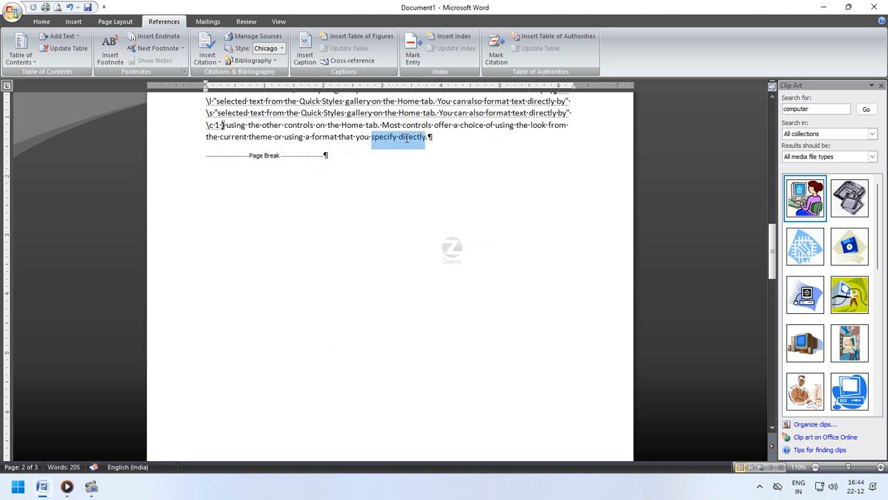
left_click(496, 55)
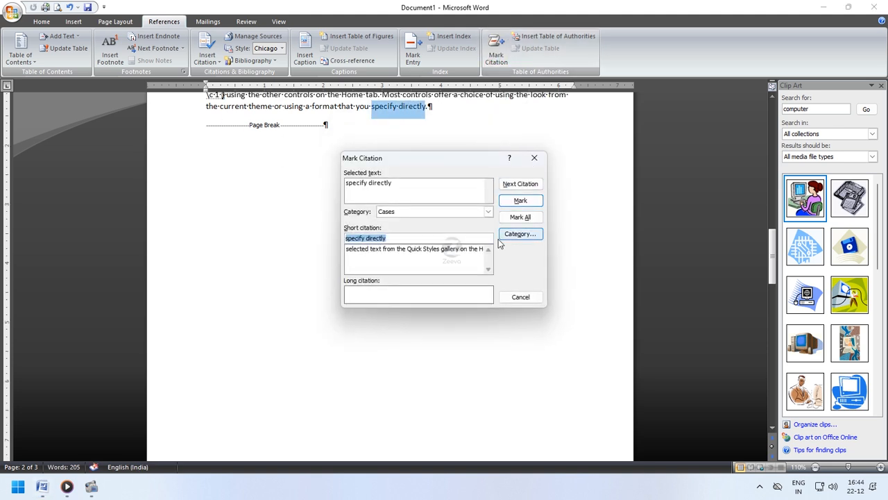
left_click(520, 200)
left_click(519, 295)
Step: Hide the formatting marks and the citation field codes in the "abc" paragraph
scroll(494, 328, "up", 4)
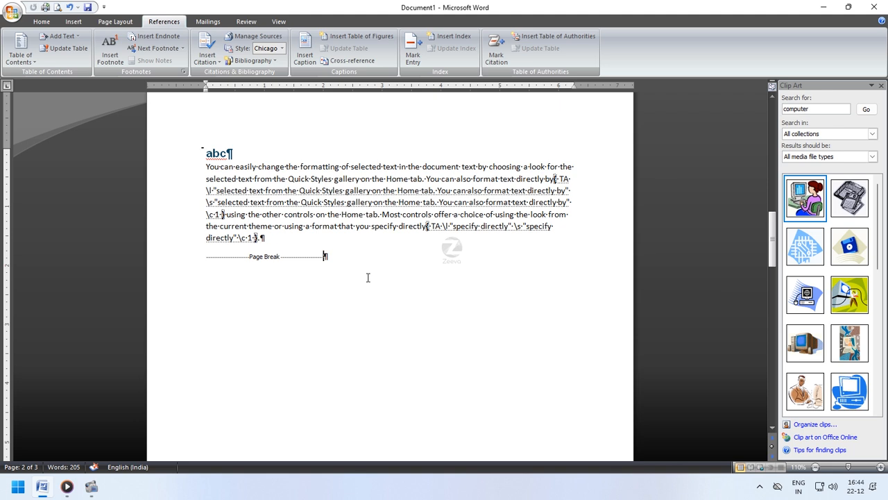
left_click(42, 21)
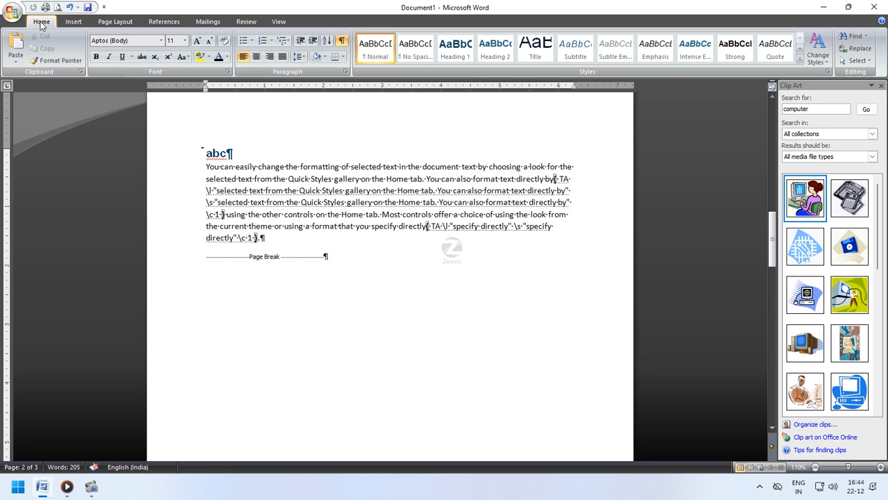
left_click(341, 41)
Step: Insert a table of authorities covering all categories below the "abc" paragraph, with dotted tab leaders and the template format
left_click(226, 312)
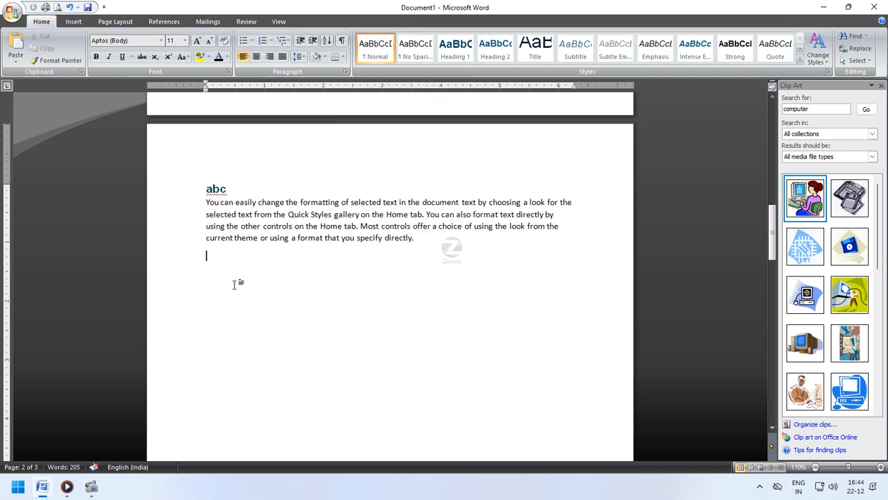
left_click(164, 22)
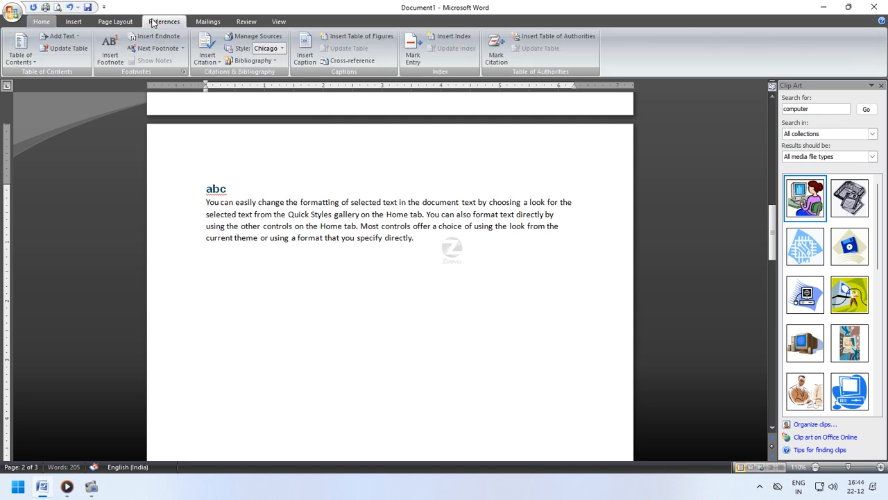
left_click(593, 40)
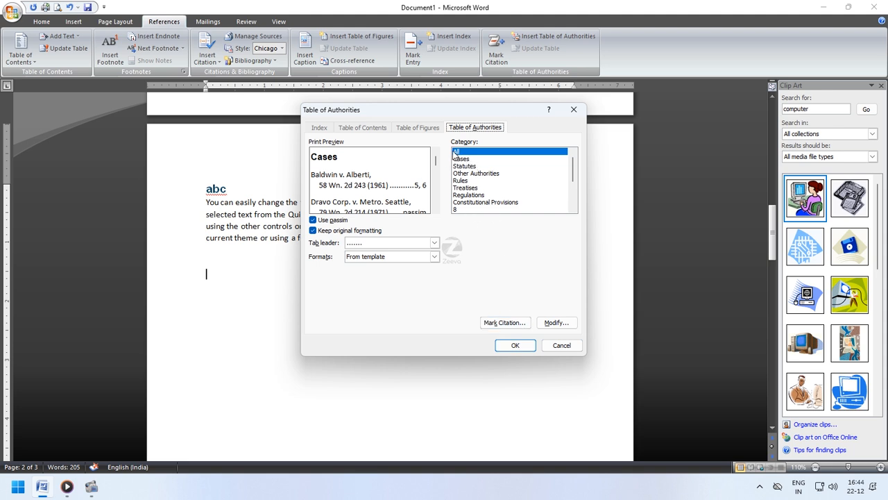
left_click(516, 345)
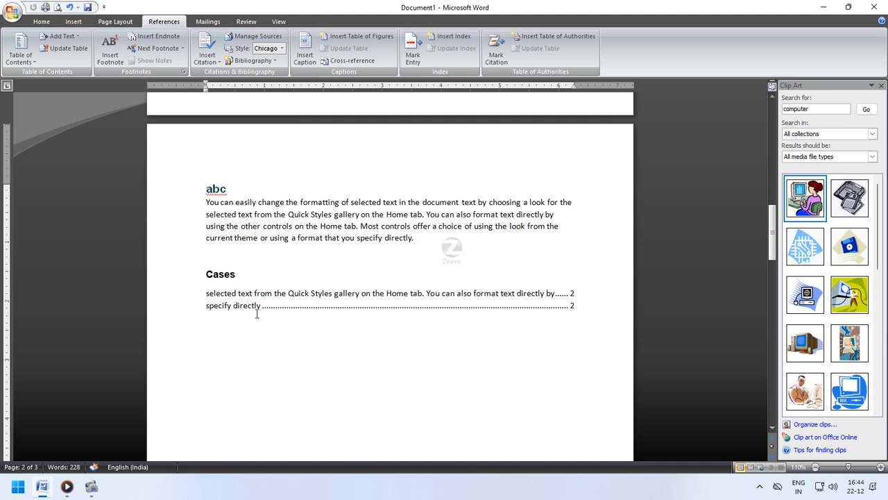
Step: Compare the entries and page numbers in the table of authorities with the marked passages on the second page
scroll(428, 299, "down", 8)
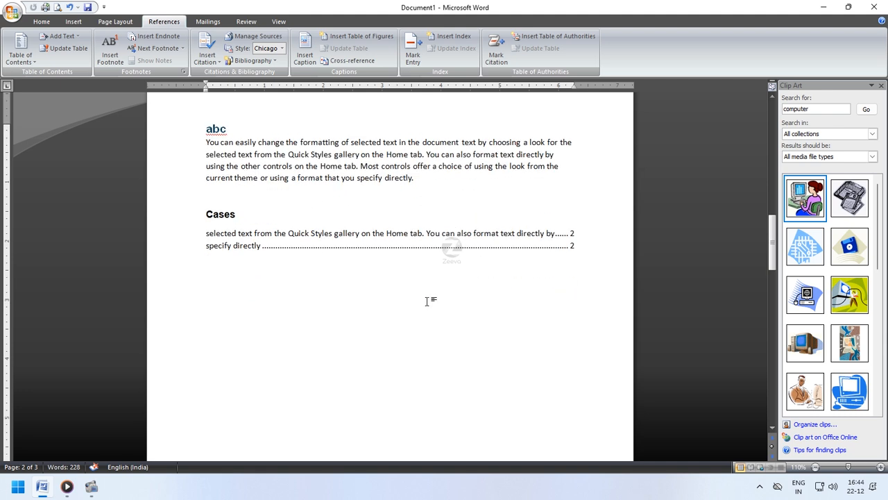
scroll(427, 300, "up", 5)
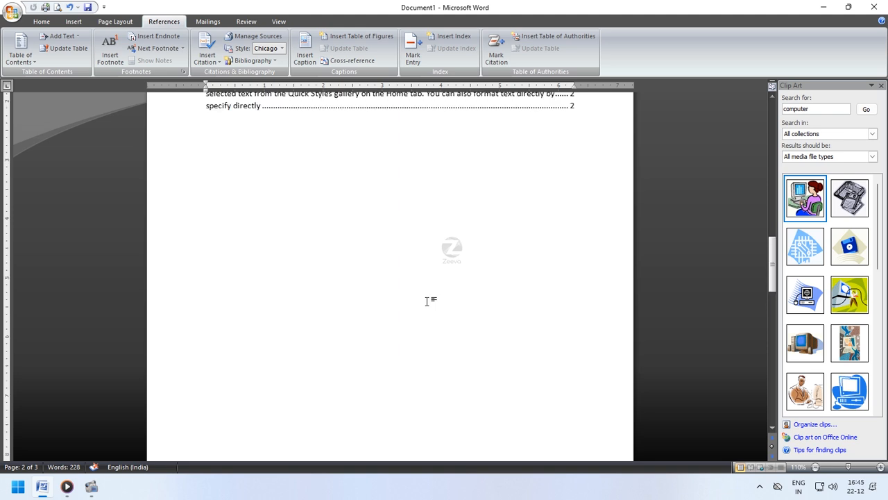
left_click_drag(412, 157, 306, 157)
scroll(464, 355, "down", 10)
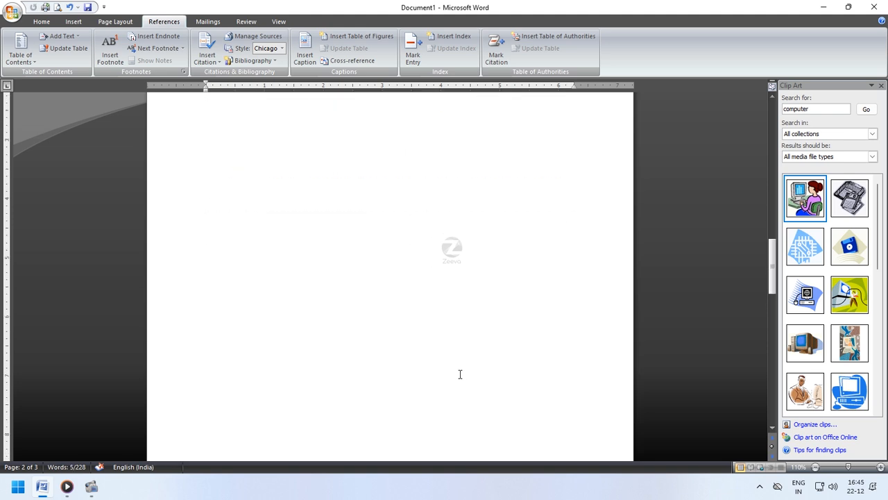
left_click_drag(463, 401, 382, 402)
scroll(405, 394, "up", 8)
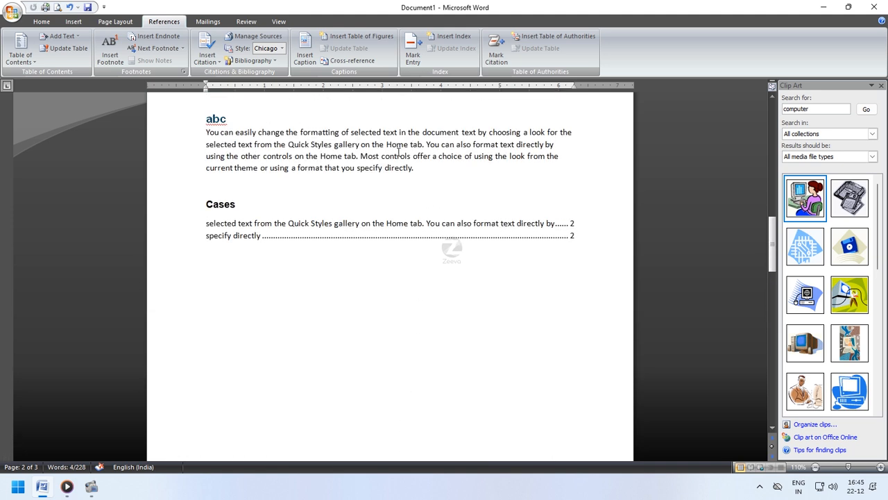
left_click_drag(399, 152, 346, 146)
left_click(587, 282)
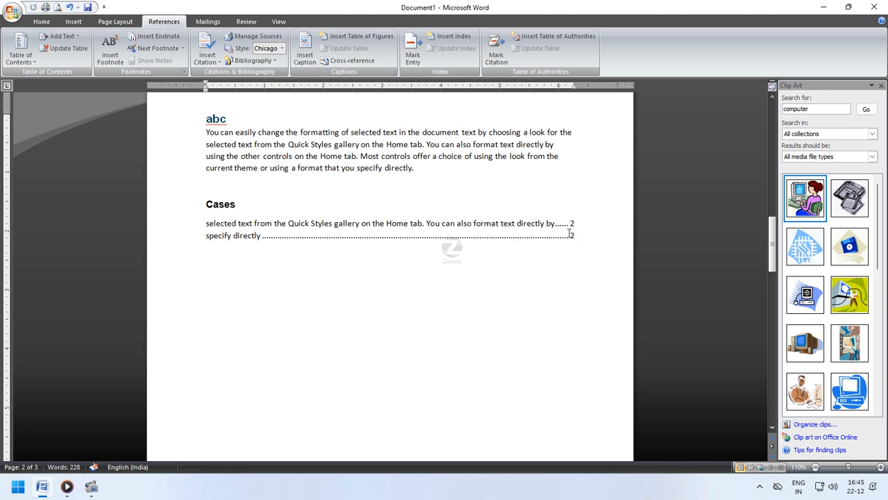
scroll(359, 226, "down", 2)
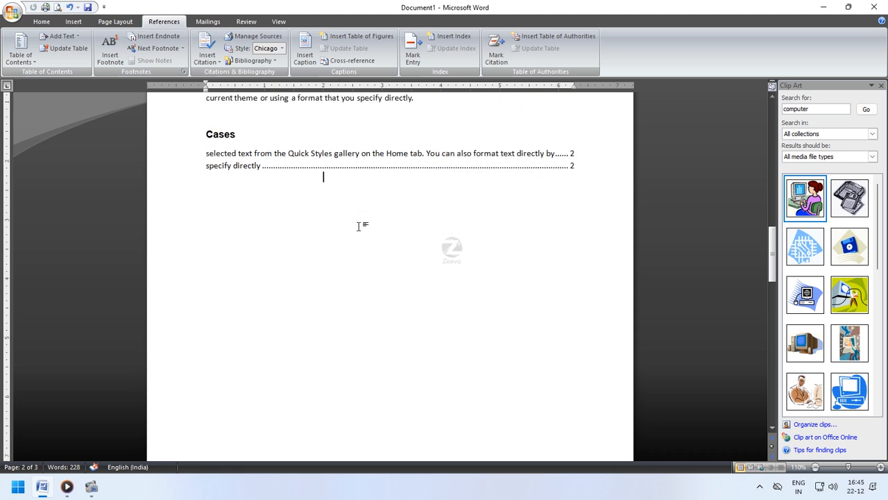
scroll(359, 226, "up", 4)
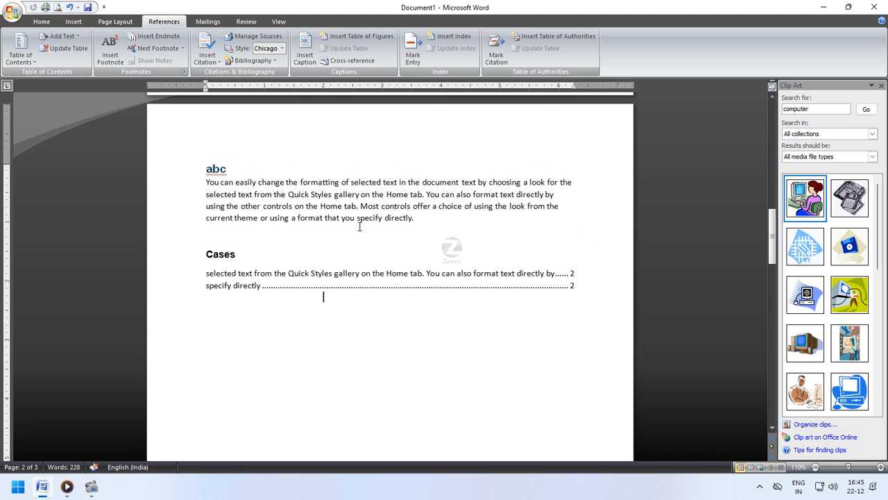
Step: Examine the "specify directly" entry in the table of authorities and the option for updating the table
left_click(372, 266)
left_click(356, 288, "ctrl")
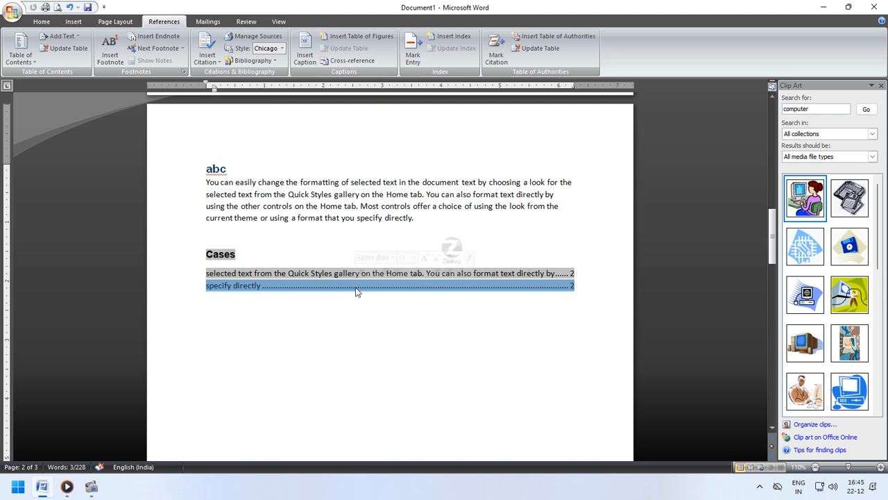
left_click(280, 286)
left_click(259, 287, "ctrl")
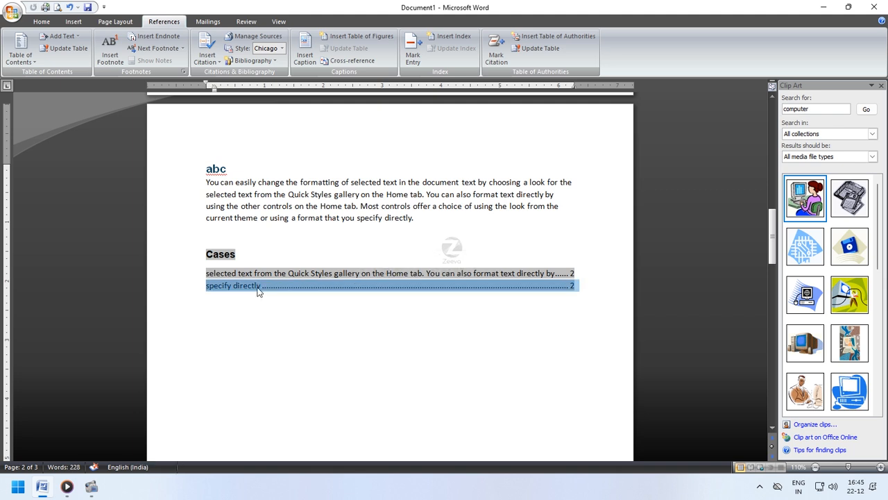
left_click(237, 285)
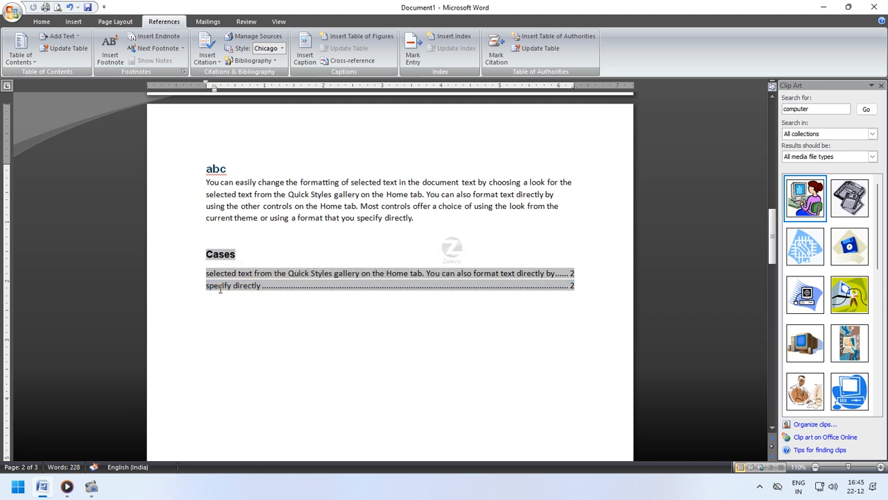
left_click(261, 295)
left_click(235, 286)
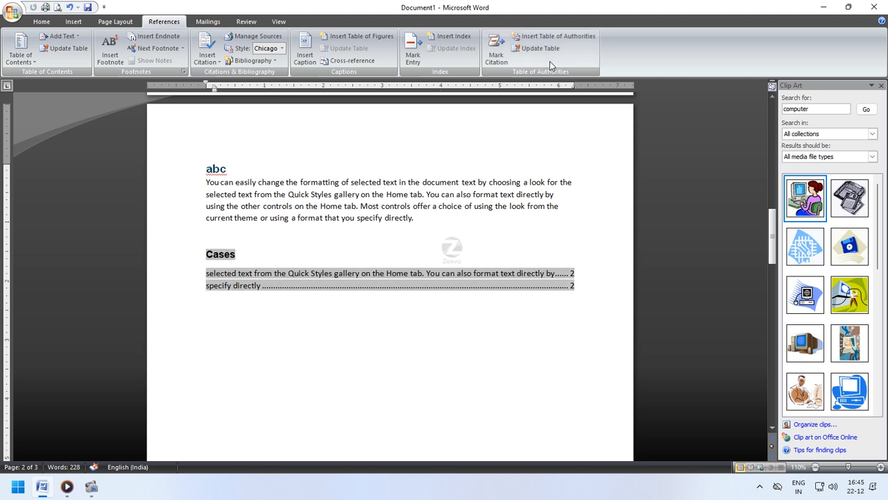
left_click(451, 326)
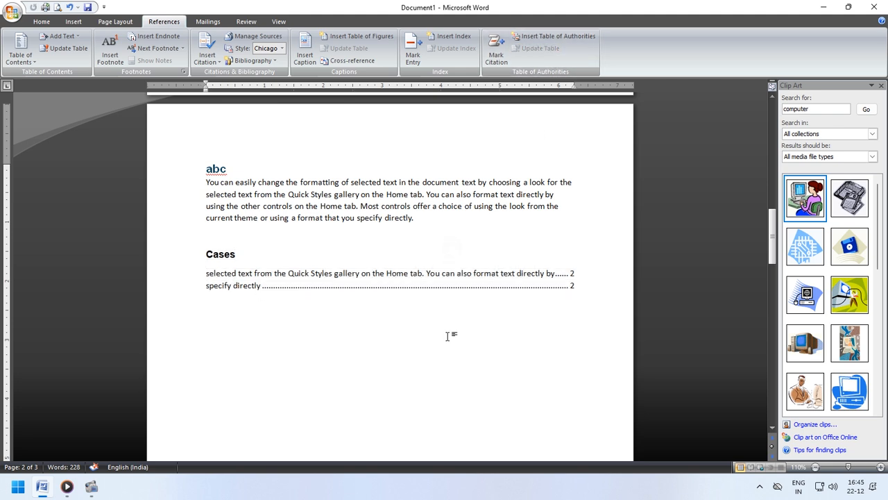